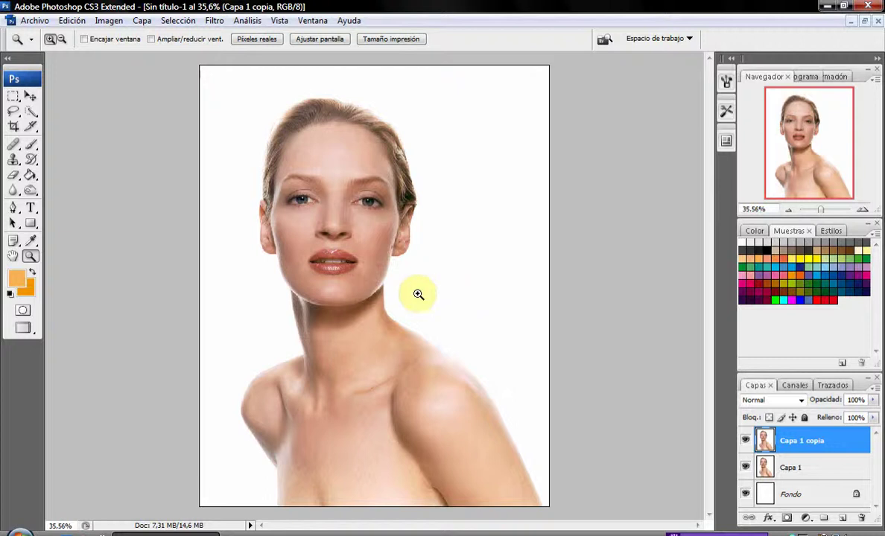
Zoom in on the mouth and Quick Select the upper and lower lips.
{"action": "left_click", "coordinate": [325, 257]}
{"action": "left_click", "coordinate": [323, 257]}
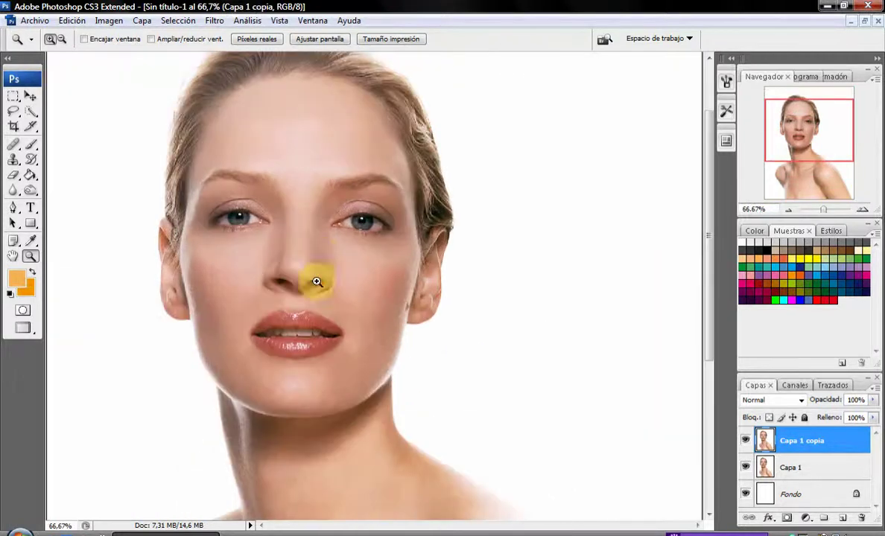
{"action": "left_click", "coordinate": [312, 325]}
{"action": "left_click", "coordinate": [321, 192]}
{"action": "left_click", "coordinate": [237, 179]}
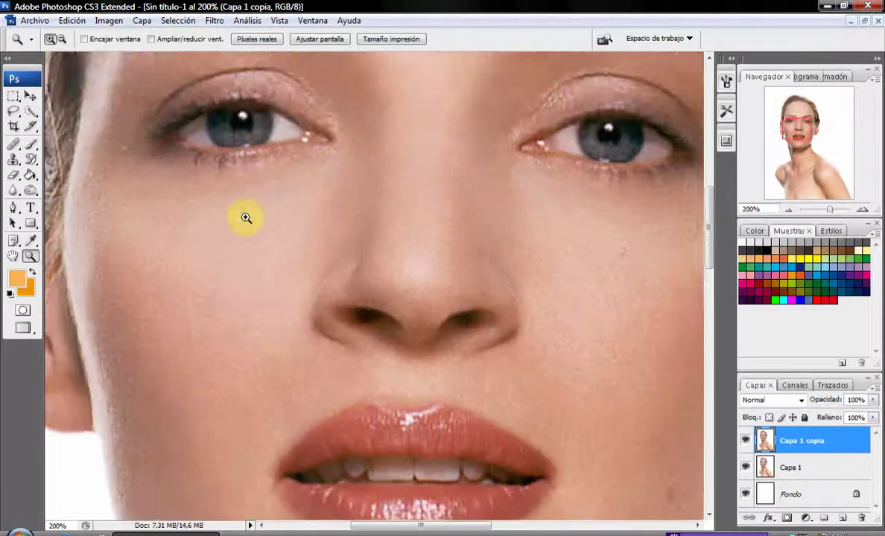
{"action": "scroll", "coordinate": [246, 217], "scroll_direction": "down", "scroll_amount": 2}
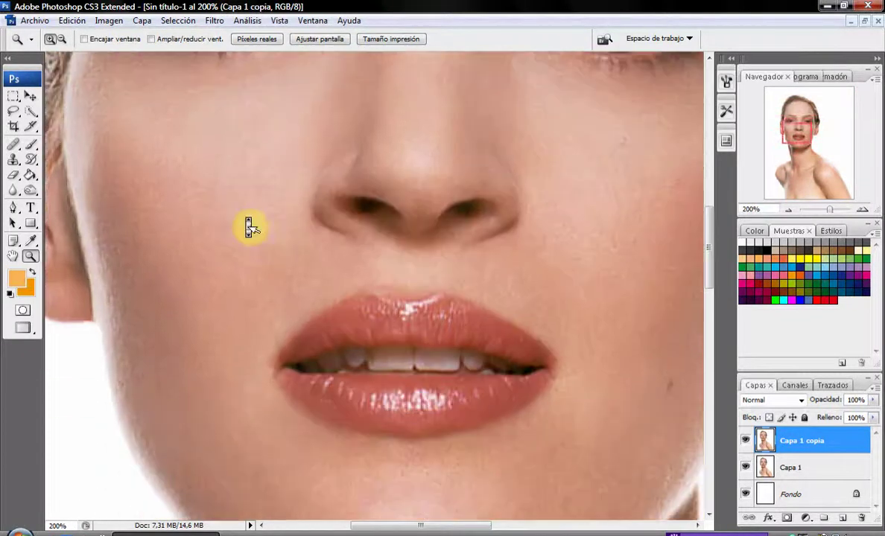
{"action": "left_click", "coordinate": [31, 114]}
{"action": "mouse_move", "coordinate": [349, 319]}
{"action": "left_mouse_down"}
{"action": "mouse_move", "coordinate": [371, 347]}
{"action": "mouse_move", "coordinate": [340, 388]}
{"action": "mouse_move", "coordinate": [311, 382]}
{"action": "mouse_move", "coordinate": [474, 392]}
{"action": "left_mouse_up"}
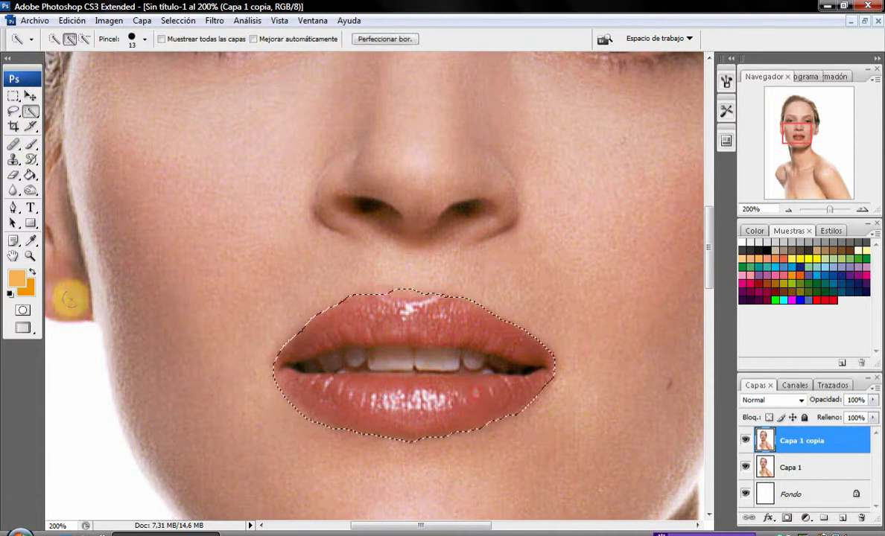
In Quick Mask, paint out the teeth, mouth gap and left corner, then exit to a selection.
{"action": "left_click", "coordinate": [22, 310]}
{"action": "key", "text": "b"}
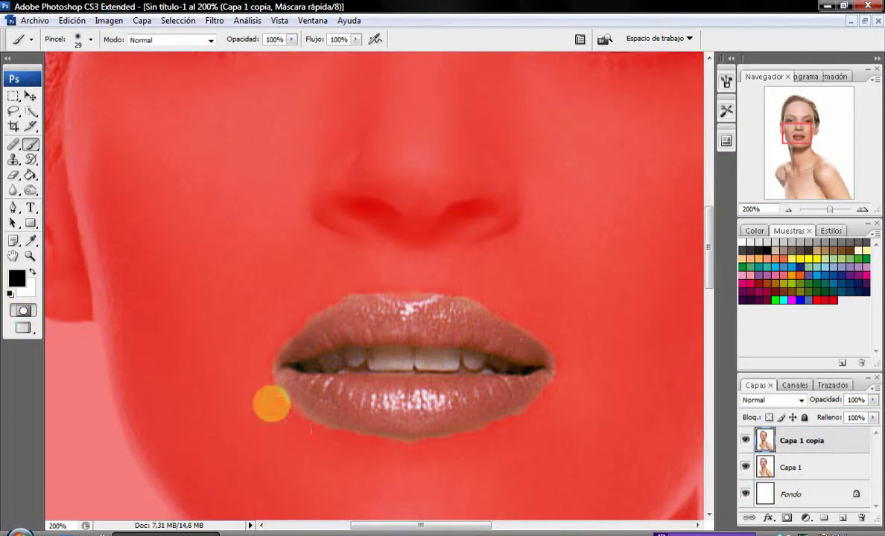
{"action": "left_click_drag", "start_coordinate": [297, 363], "coordinate": [521, 363]}
{"action": "key", "text": "x"}
{"action": "mouse_move", "coordinate": [414, 391]}
{"action": "left_mouse_down"}
{"action": "mouse_move", "coordinate": [508, 384]}
{"action": "mouse_move", "coordinate": [526, 365]}
{"action": "mouse_move", "coordinate": [490, 341]}
{"action": "mouse_move", "coordinate": [439, 328]}
{"action": "mouse_move", "coordinate": [326, 330]}
{"action": "mouse_move", "coordinate": [263, 361]}
{"action": "left_mouse_up"}
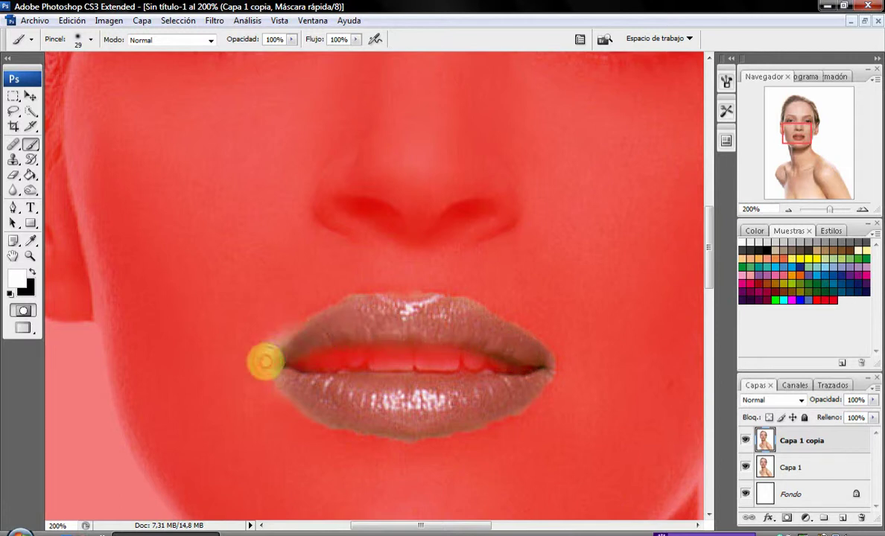
{"action": "left_click", "coordinate": [33, 274]}
{"action": "left_click_drag", "start_coordinate": [253, 295], "coordinate": [249, 364]}
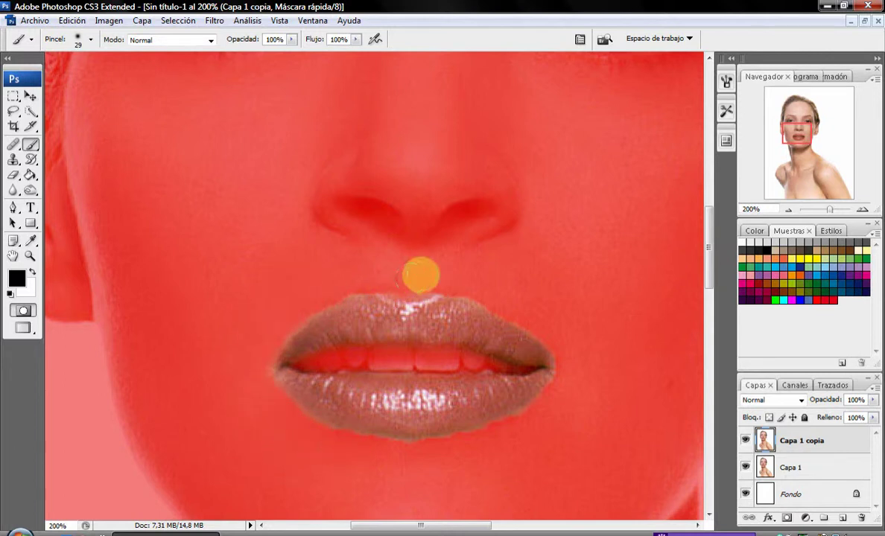
{"action": "left_click", "coordinate": [26, 311]}
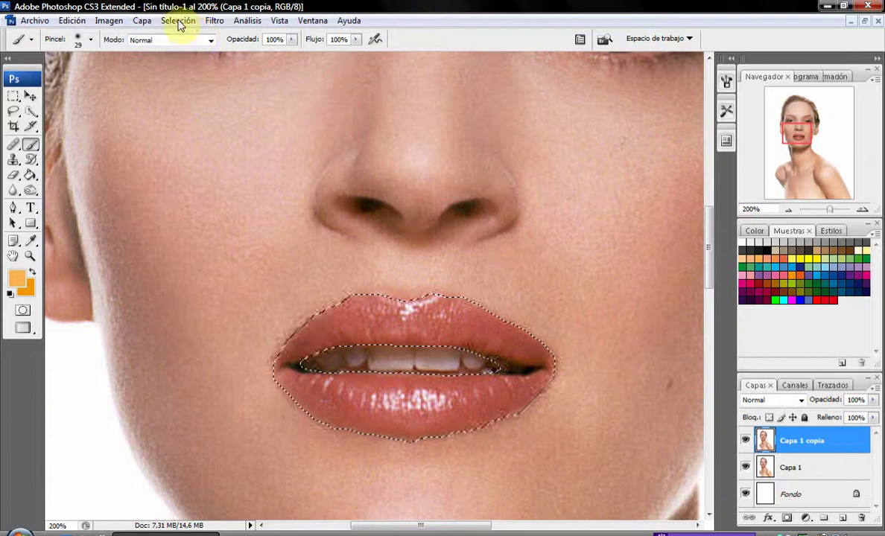
Apply Curves to the lips, raising the Red channel and lowering the RGB curve.
{"action": "left_click", "coordinate": [109, 20]}
{"action": "left_click", "coordinate": [291, 107]}
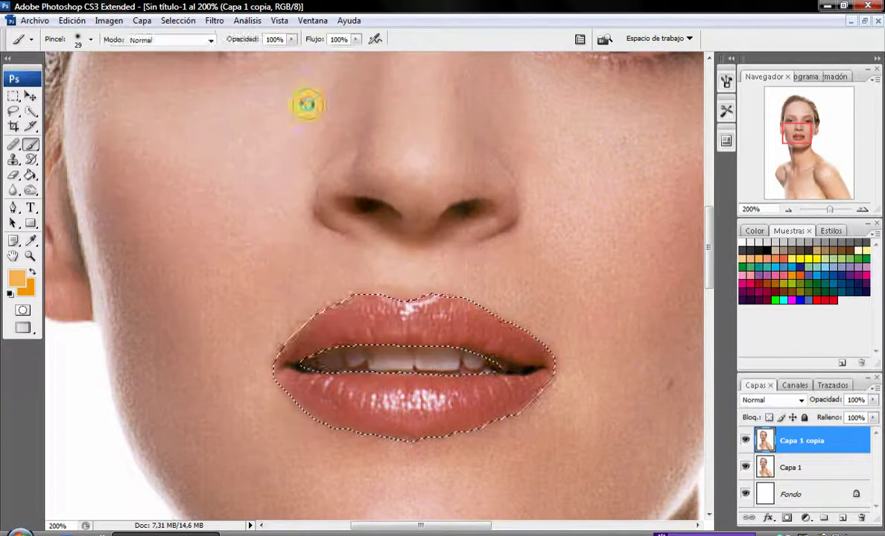
{"action": "left_click", "coordinate": [625, 129]}
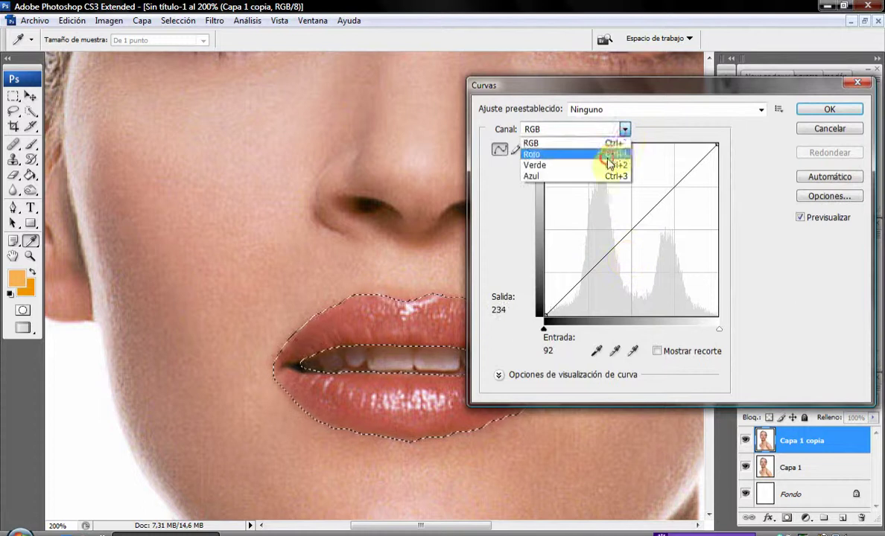
{"action": "left_click", "coordinate": [611, 153]}
{"action": "mouse_move", "coordinate": [632, 237]}
{"action": "left_mouse_down"}
{"action": "mouse_move", "coordinate": [645, 244]}
{"action": "mouse_move", "coordinate": [610, 226]}
{"action": "left_mouse_up"}
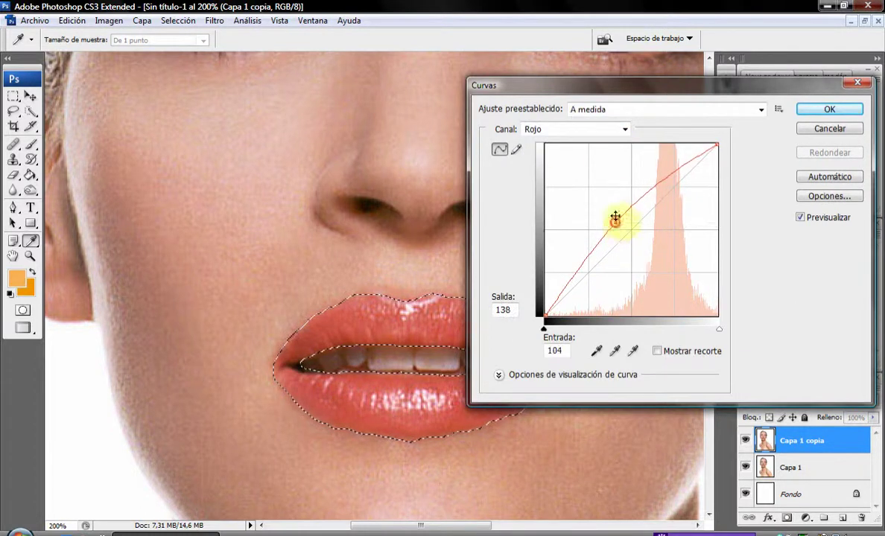
{"action": "left_click", "coordinate": [619, 129]}
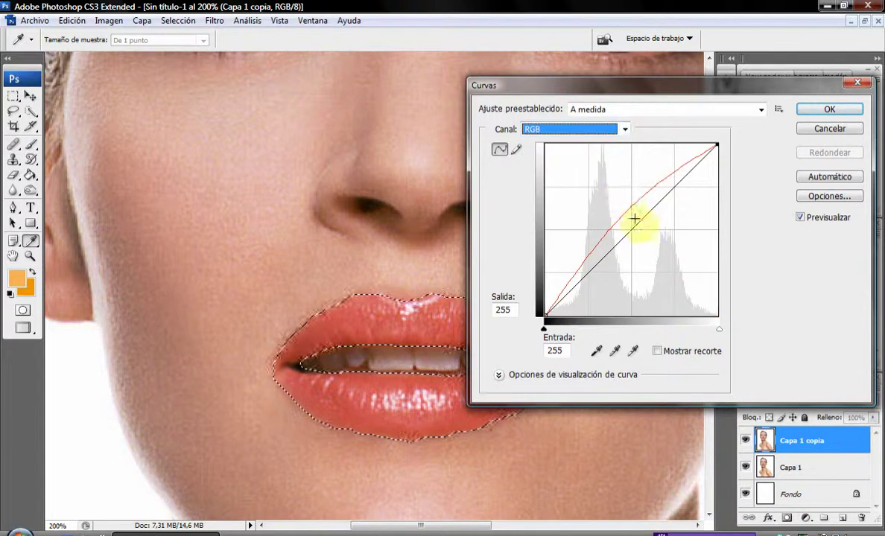
{"action": "mouse_move", "coordinate": [638, 222]}
{"action": "left_mouse_down"}
{"action": "mouse_move", "coordinate": [624, 209]}
{"action": "mouse_move", "coordinate": [666, 232]}
{"action": "mouse_move", "coordinate": [660, 226]}
{"action": "left_mouse_up"}
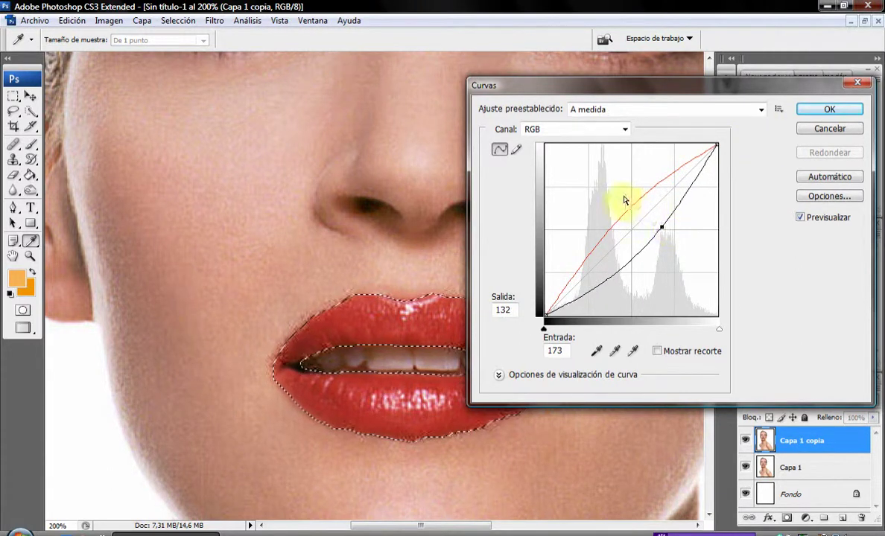
{"action": "left_click", "coordinate": [625, 129]}
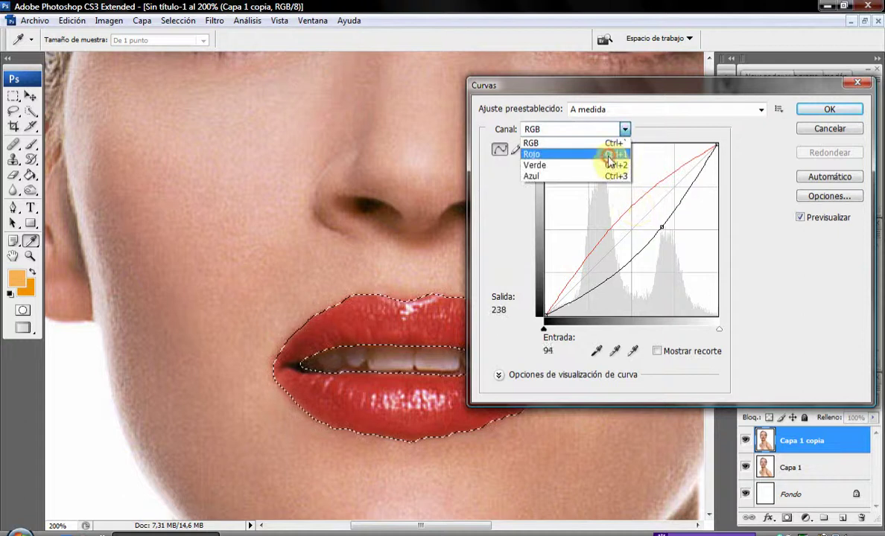
{"action": "left_click", "coordinate": [609, 158]}
{"action": "left_click_drag", "start_coordinate": [622, 212], "coordinate": [625, 213]}
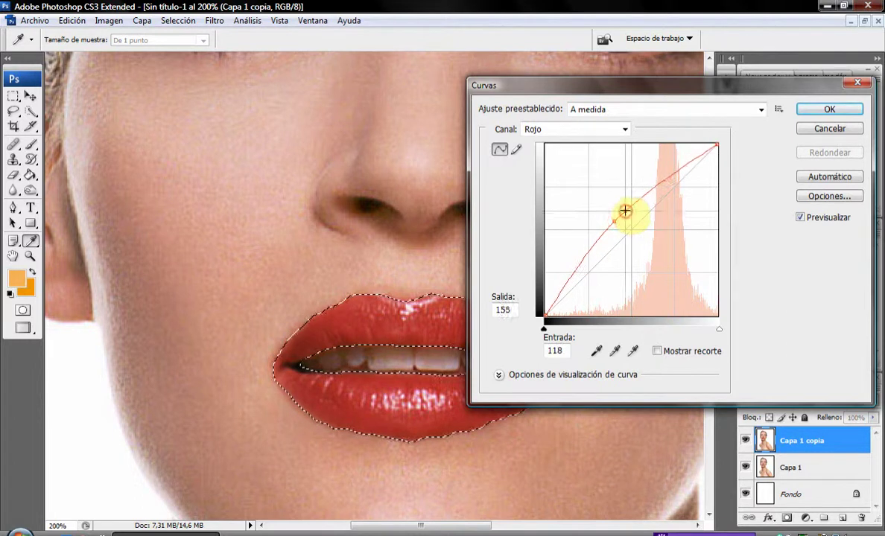
{"action": "left_click", "coordinate": [817, 110]}
{"action": "key", "text": "b"}
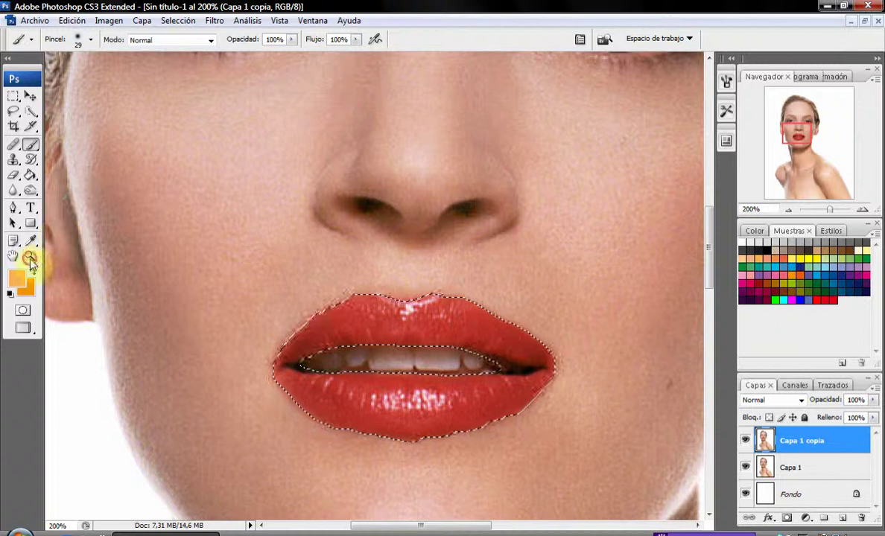
Deselect the lips and zoom in closely on the mouth and nose.
{"action": "left_click", "coordinate": [30, 255]}
{"action": "left_click", "coordinate": [319, 39]}
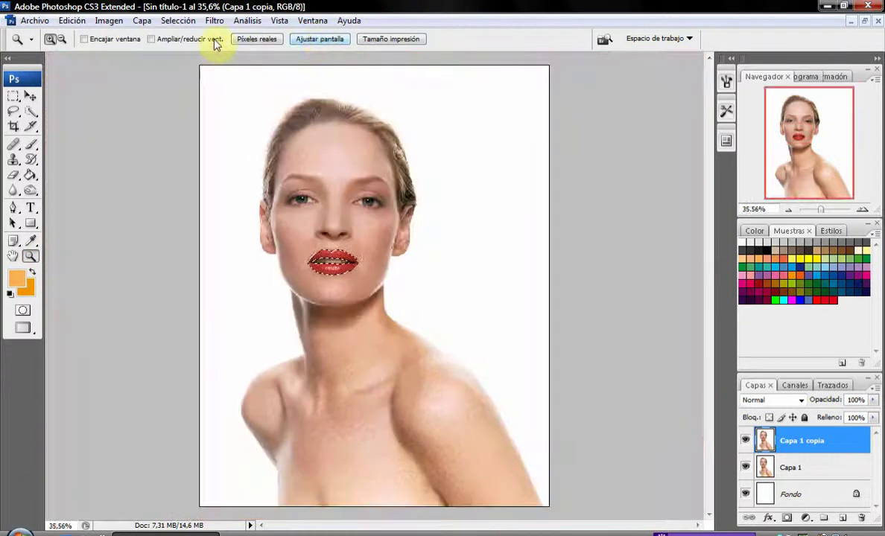
{"action": "left_click", "coordinate": [85, 22]}
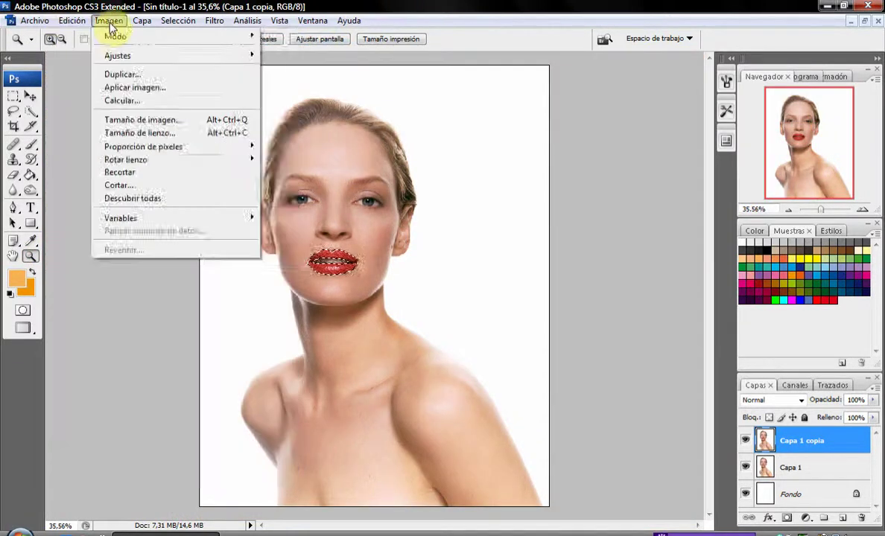
{"action": "left_click", "coordinate": [182, 55]}
{"action": "left_click", "coordinate": [355, 320]}
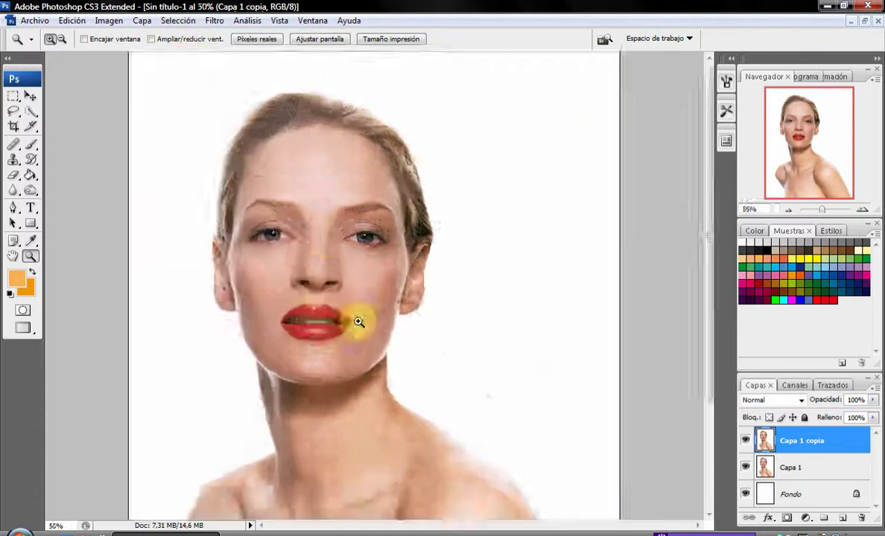
{"action": "left_click", "coordinate": [322, 340]}
{"action": "left_click", "coordinate": [306, 224]}
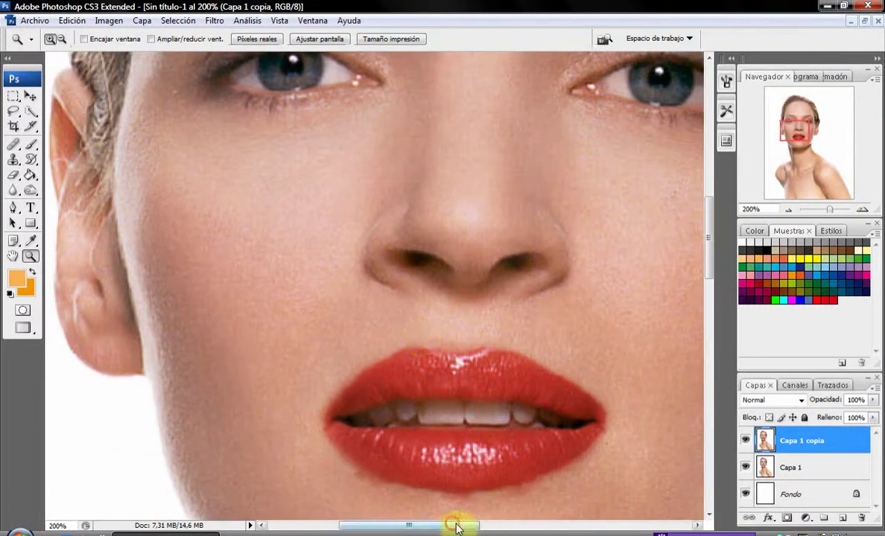
{"action": "left_click_drag", "start_coordinate": [450, 525], "coordinate": [480, 525]}
{"action": "scroll", "coordinate": [417, 447], "scroll_direction": "down", "scroll_amount": 1}
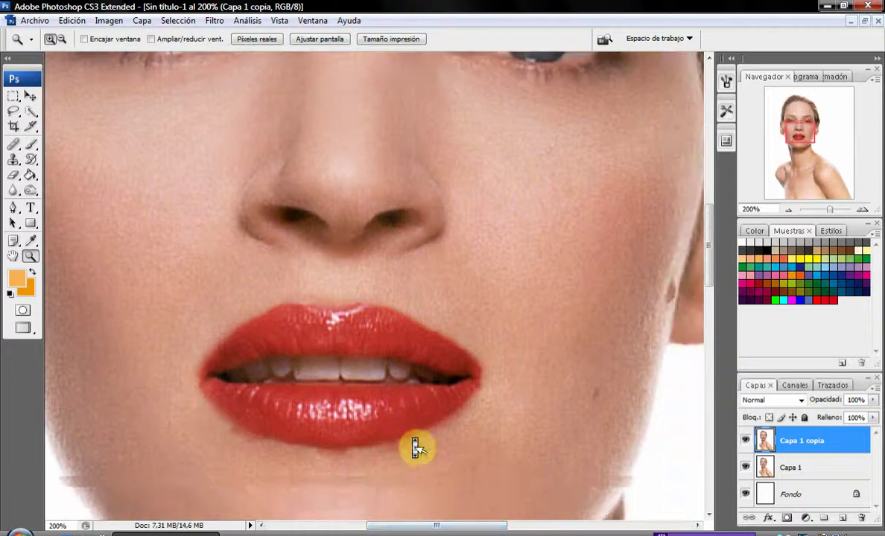
Choose the Clone Stamp tool with a 13 px brush.
{"action": "left_click", "coordinate": [21, 146]}
{"action": "right_click", "coordinate": [15, 145]}
{"action": "left_click", "coordinate": [60, 169]}
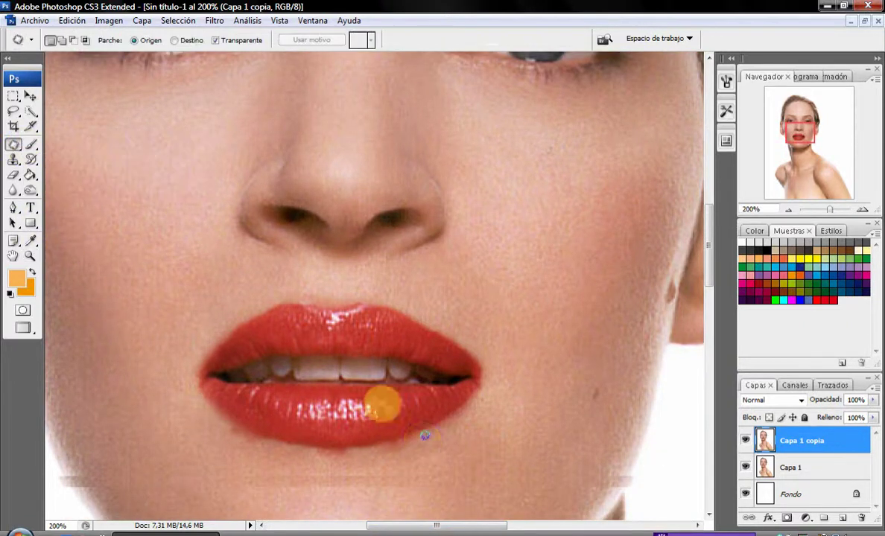
{"action": "left_click", "coordinate": [15, 160]}
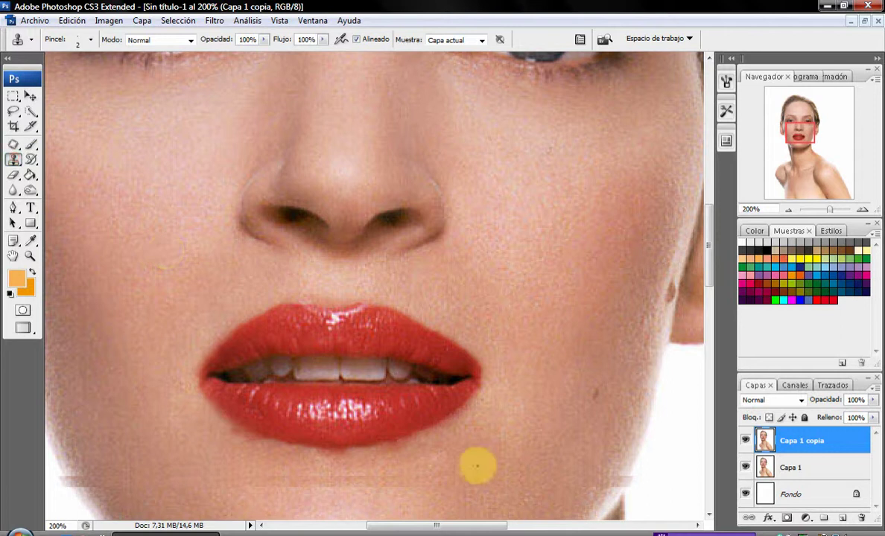
{"action": "right_click", "coordinate": [447, 458]}
{"action": "left_click", "coordinate": [473, 362]}
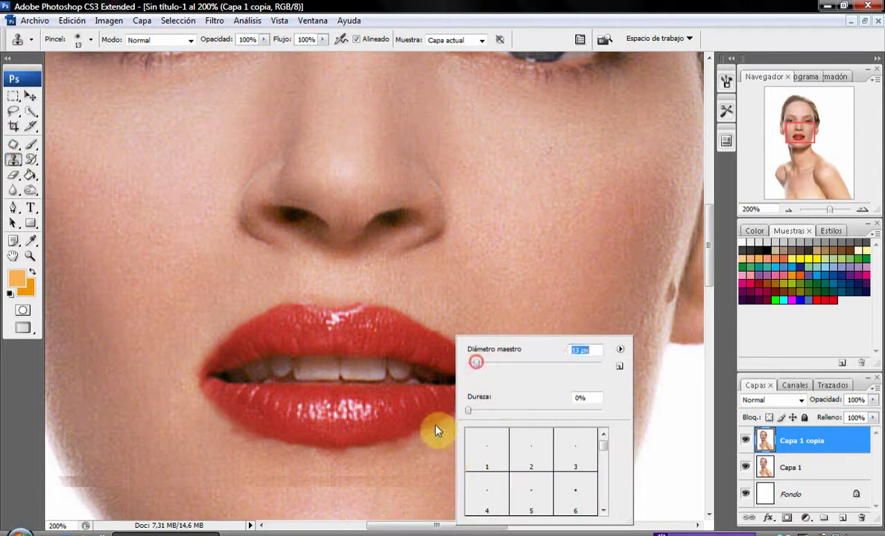
{"action": "left_click", "coordinate": [425, 457]}
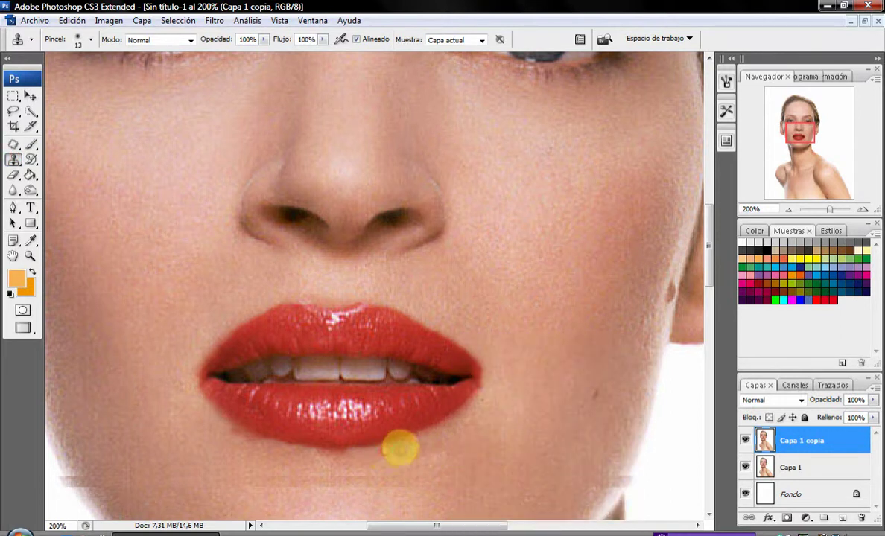
{"action": "right_click", "coordinate": [412, 447]}
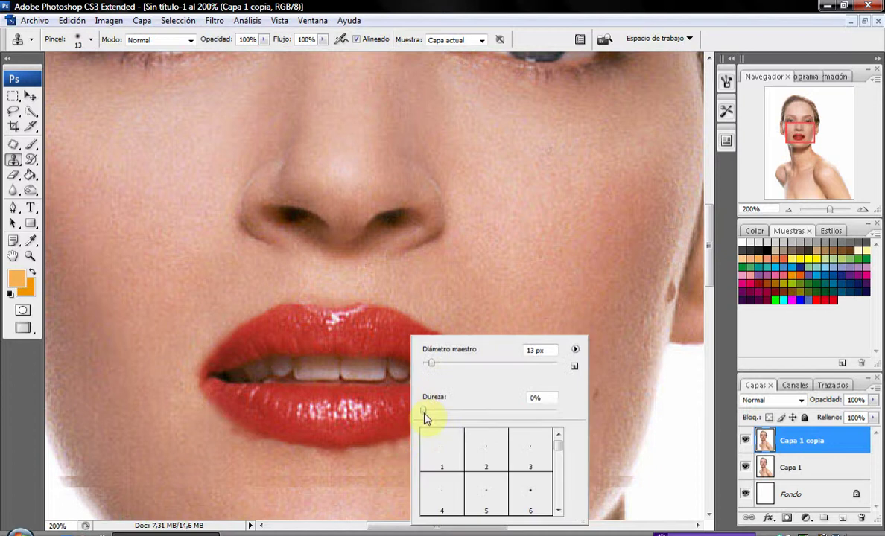
{"action": "left_click", "coordinate": [379, 461]}
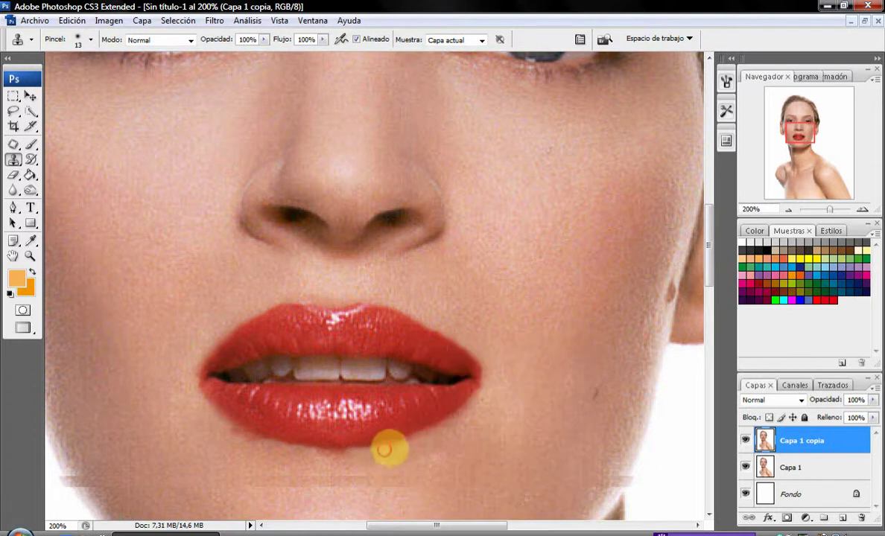
Clone clean skin along the lower lip edge, left lip corner and up toward the nose.
{"action": "mouse_move", "coordinate": [413, 442]}
{"action": "left_mouse_down"}
{"action": "mouse_move", "coordinate": [467, 430]}
{"action": "mouse_move", "coordinate": [384, 467]}
{"action": "mouse_move", "coordinate": [313, 460]}
{"action": "mouse_move", "coordinate": [373, 452]}
{"action": "mouse_move", "coordinate": [184, 484]}
{"action": "mouse_move", "coordinate": [345, 457]}
{"action": "mouse_move", "coordinate": [223, 447]}
{"action": "left_mouse_up"}
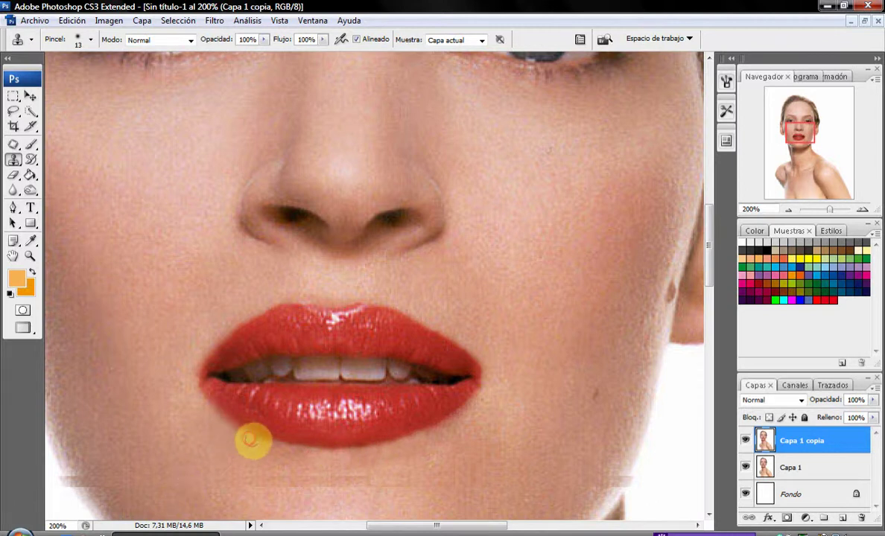
{"action": "left_click_drag", "start_coordinate": [245, 438], "coordinate": [213, 418]}
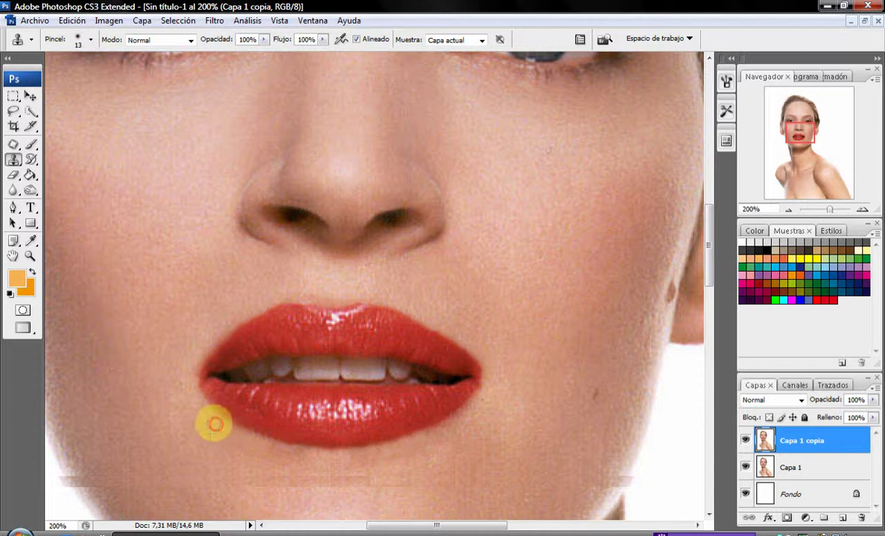
{"action": "left_click_drag", "start_coordinate": [232, 324], "coordinate": [228, 288]}
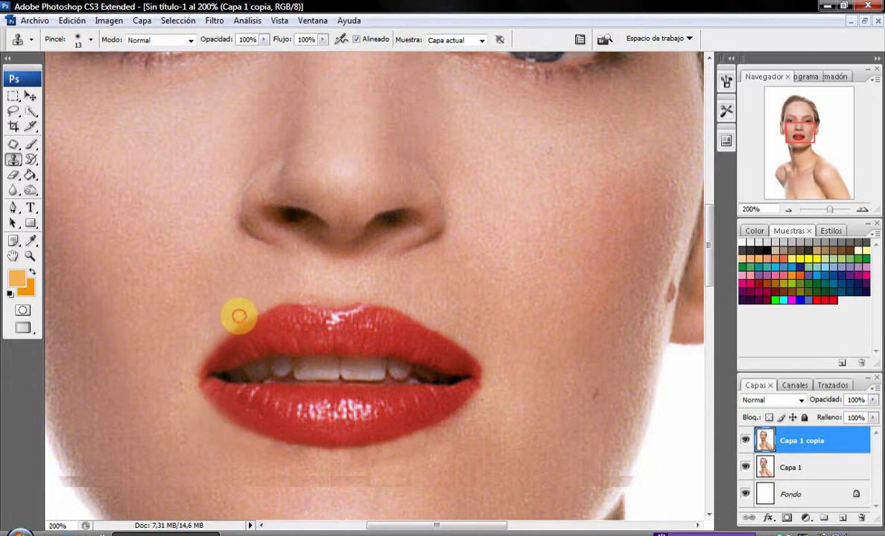
{"action": "left_click_drag", "start_coordinate": [216, 335], "coordinate": [198, 355]}
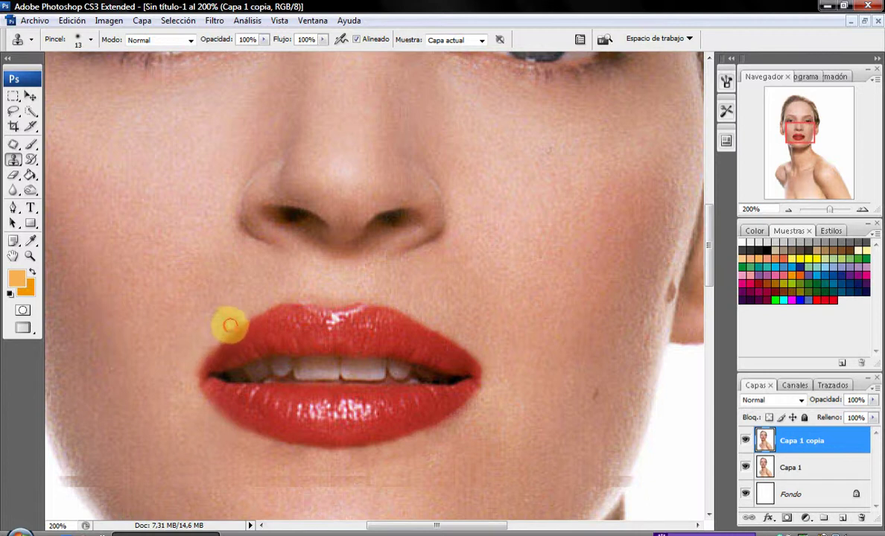
{"action": "mouse_move", "coordinate": [229, 326]}
{"action": "left_mouse_down"}
{"action": "mouse_move", "coordinate": [276, 286]}
{"action": "mouse_move", "coordinate": [323, 279]}
{"action": "mouse_move", "coordinate": [294, 290]}
{"action": "mouse_move", "coordinate": [471, 322]}
{"action": "left_mouse_up"}
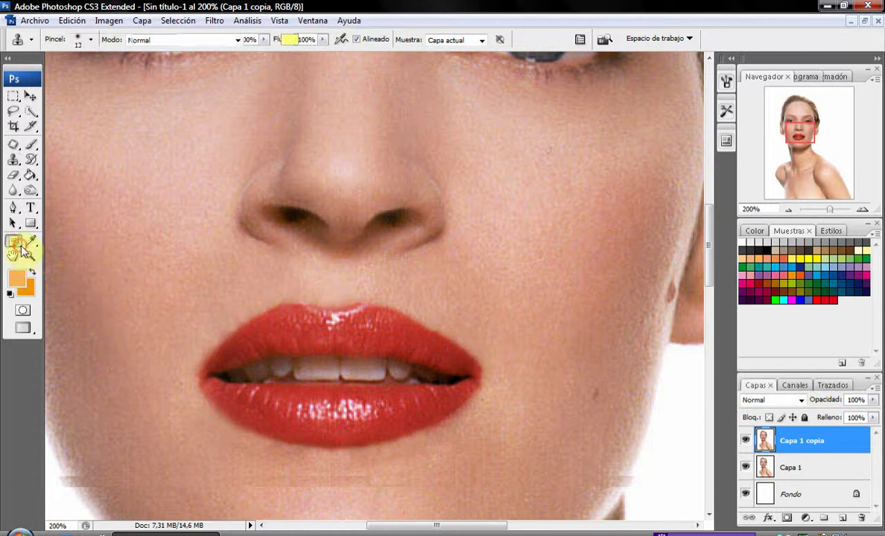
Zoom back in on the lips and switch from the clone and healing tools to the Brush.
{"action": "left_click", "coordinate": [31, 256]}
{"action": "left_click", "coordinate": [320, 39]}
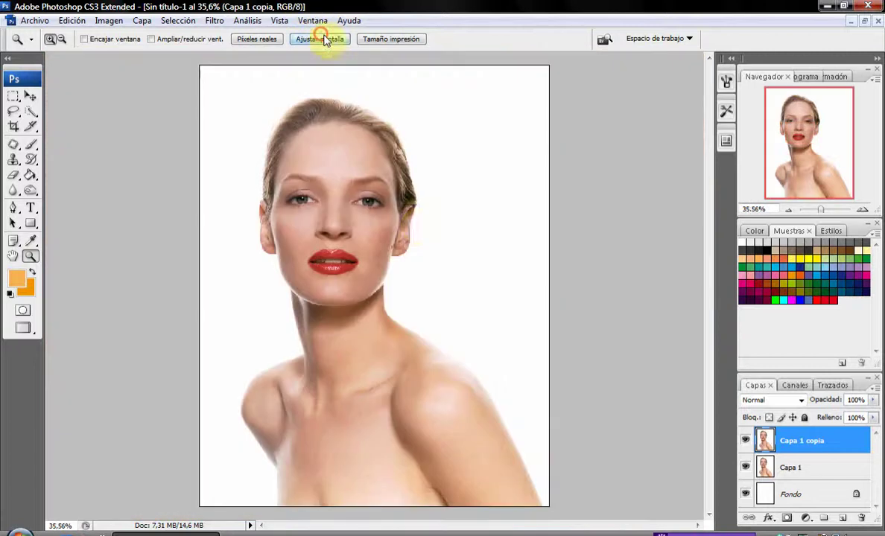
{"action": "left_click", "coordinate": [355, 277]}
{"action": "left_click", "coordinate": [355, 277]}
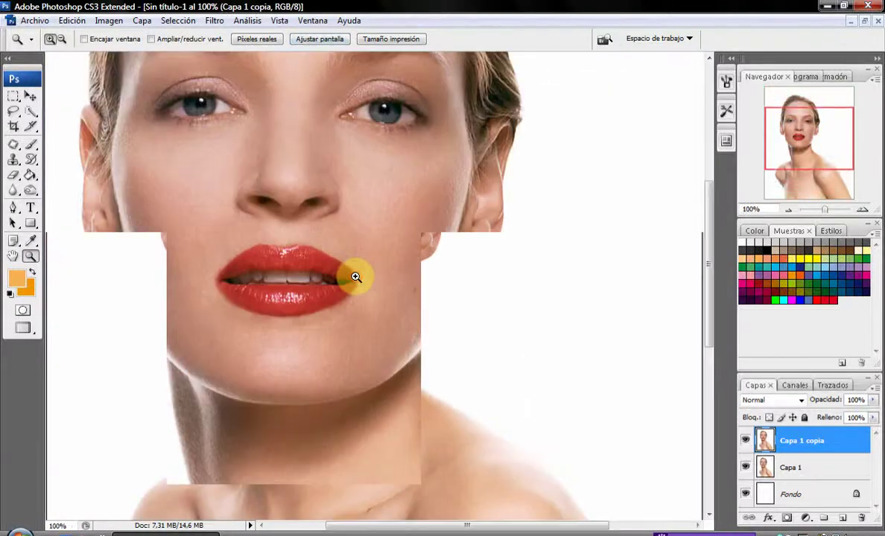
{"action": "left_click", "coordinate": [266, 316]}
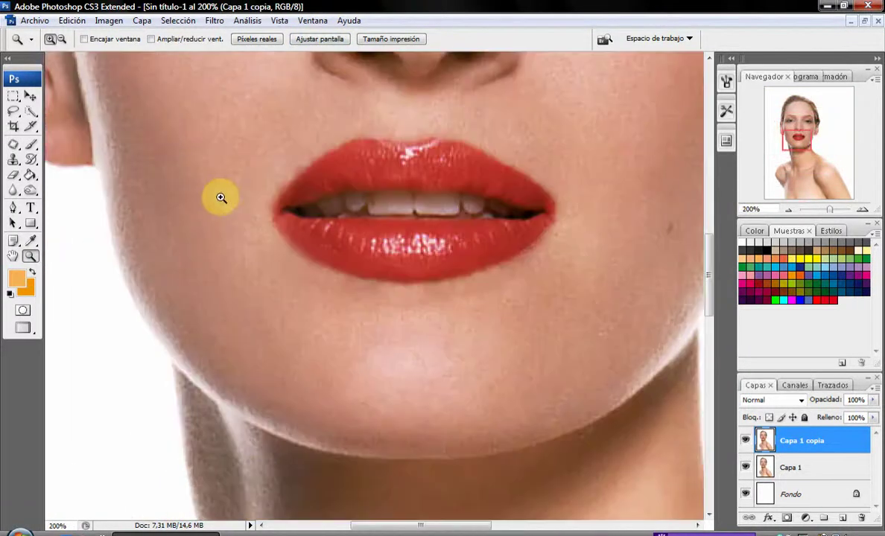
{"action": "left_click", "coordinate": [13, 158]}
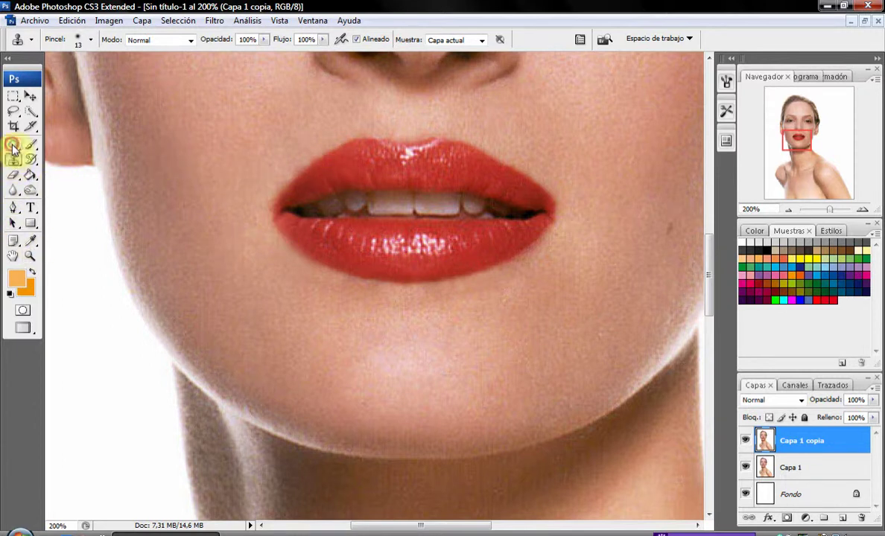
{"action": "left_click_drag", "start_coordinate": [13, 148], "coordinate": [73, 156]}
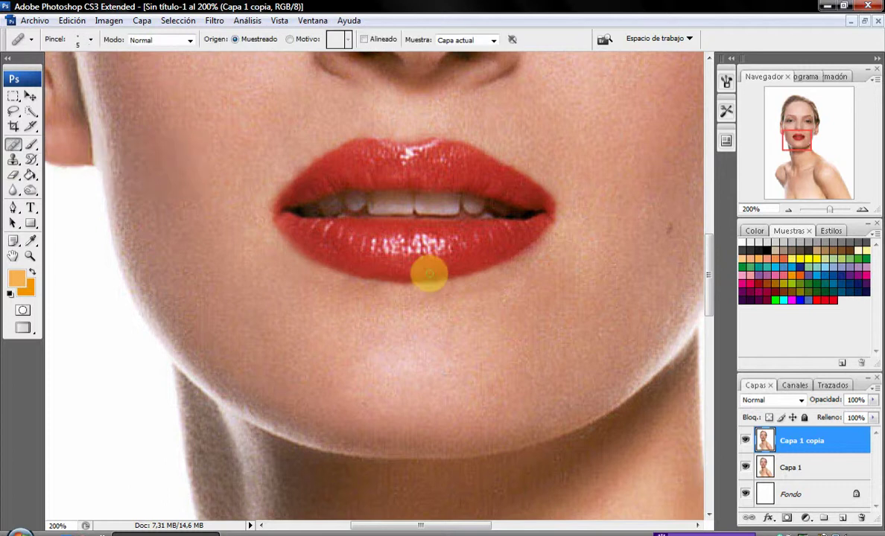
{"action": "left_click", "coordinate": [429, 274], "text": "alt"}
{"action": "left_click", "coordinate": [33, 141]}
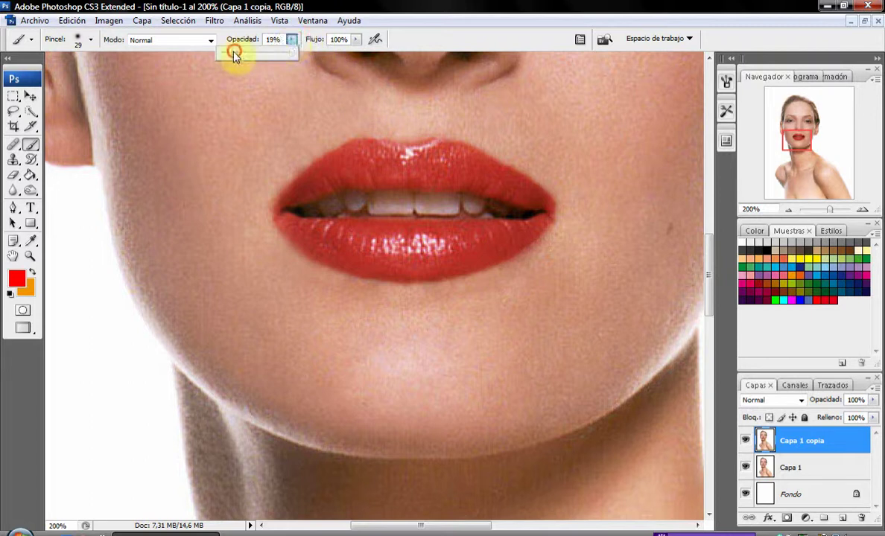
Lower brush opacity to 2% and paint a faint red glaze across the lower lip.
{"action": "left_click_drag", "start_coordinate": [229, 57], "coordinate": [221, 53]}
{"action": "right_click", "coordinate": [223, 71]}
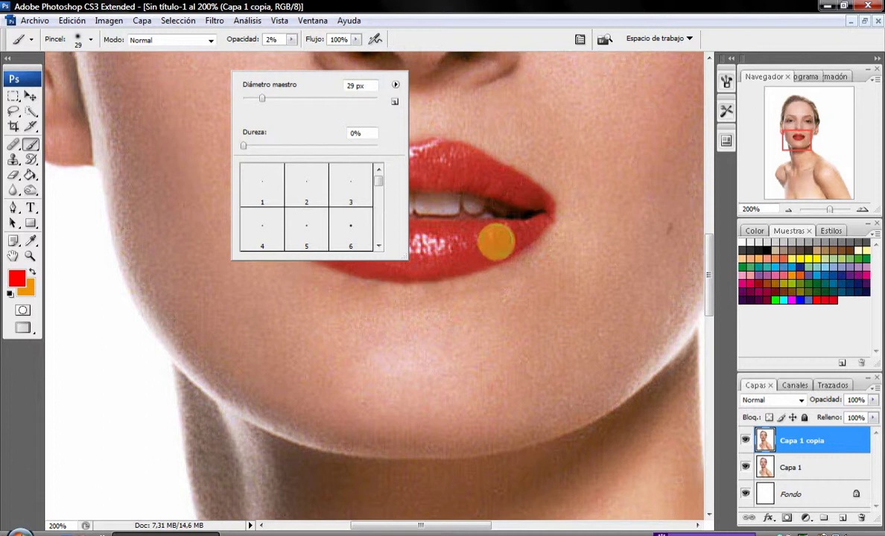
{"action": "left_click", "coordinate": [447, 223]}
{"action": "mouse_move", "coordinate": [430, 256]}
{"action": "left_mouse_down"}
{"action": "mouse_move", "coordinate": [480, 237]}
{"action": "mouse_move", "coordinate": [361, 264]}
{"action": "mouse_move", "coordinate": [411, 176]}
{"action": "mouse_move", "coordinate": [343, 162]}
{"action": "mouse_move", "coordinate": [458, 165]}
{"action": "mouse_move", "coordinate": [506, 177]}
{"action": "left_mouse_up"}
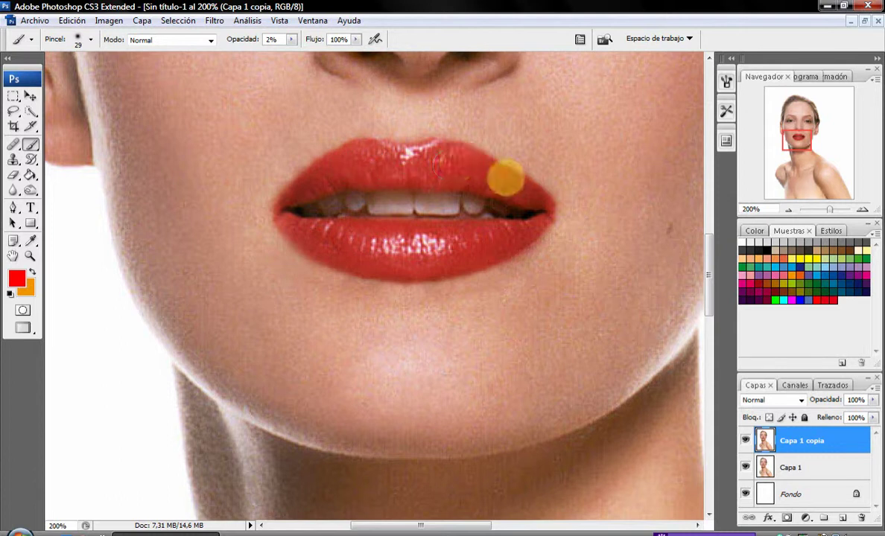
Faintly darken both lip corners and the line between the lips in black.
{"action": "left_click", "coordinate": [29, 255]}
{"action": "left_click", "coordinate": [333, 41]}
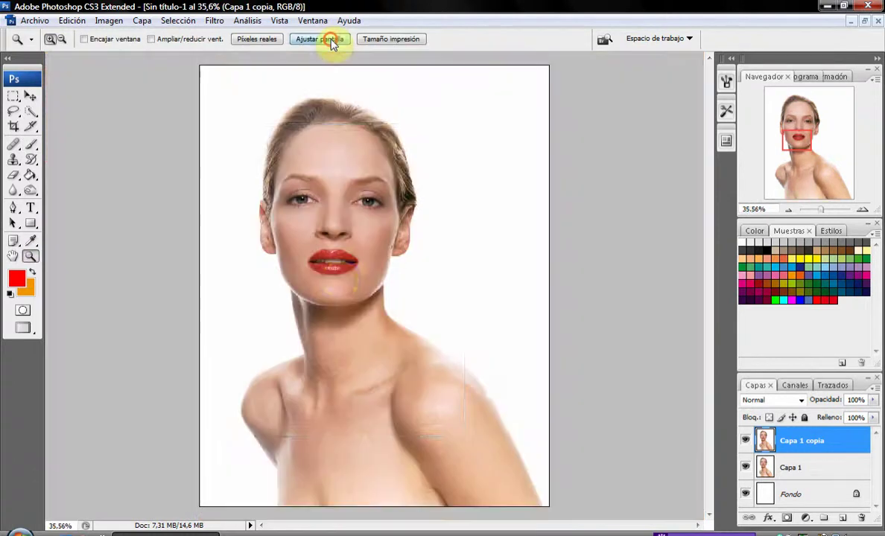
{"action": "left_click", "coordinate": [340, 280]}
{"action": "left_click", "coordinate": [340, 280]}
{"action": "left_click", "coordinate": [340, 280]}
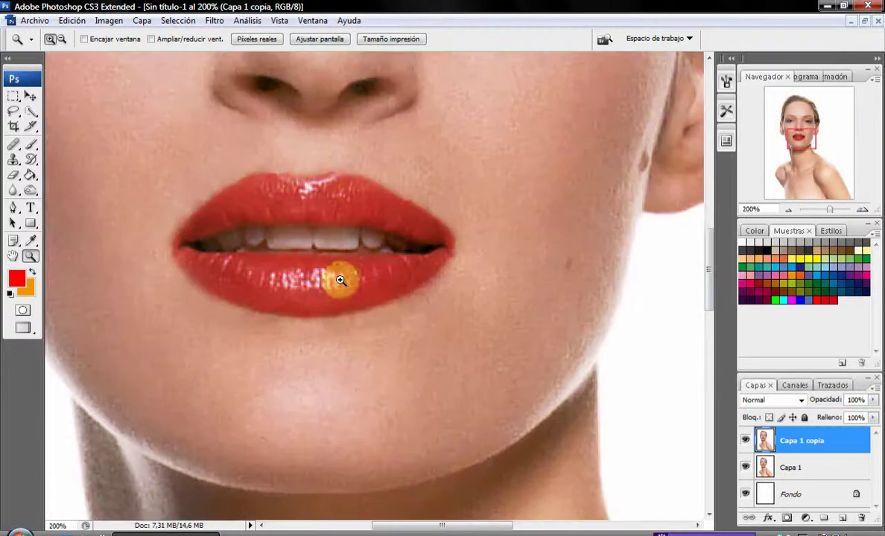
{"action": "left_click", "coordinate": [770, 248]}
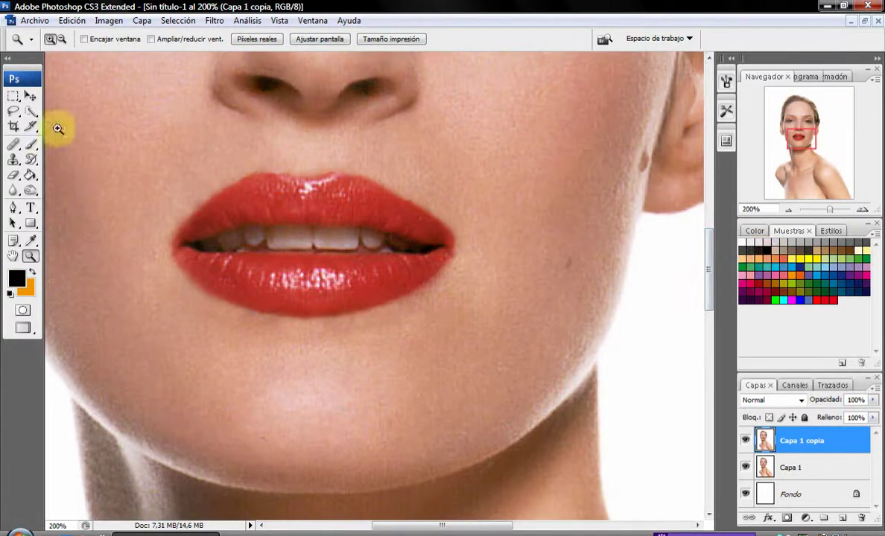
{"action": "left_click", "coordinate": [30, 143]}
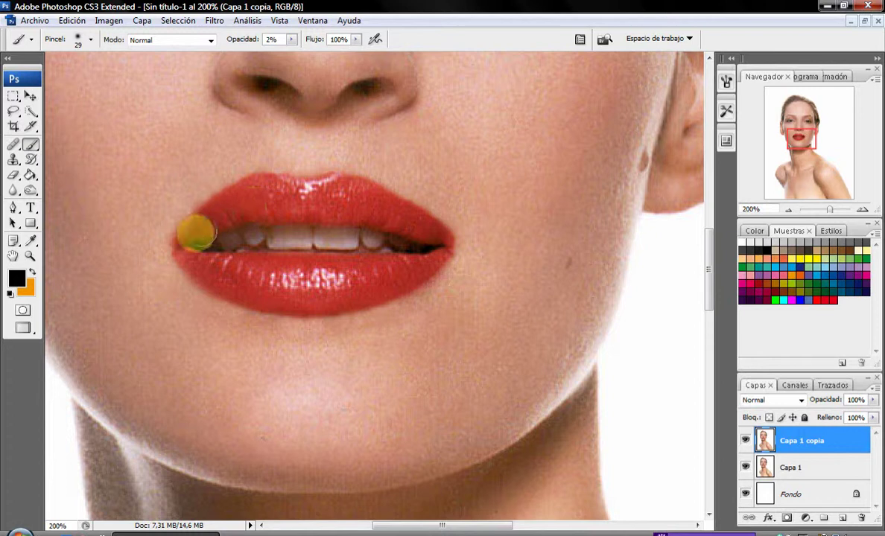
{"action": "mouse_move", "coordinate": [194, 233]}
{"action": "left_mouse_down"}
{"action": "mouse_move", "coordinate": [213, 213]}
{"action": "mouse_move", "coordinate": [185, 249]}
{"action": "left_mouse_up"}
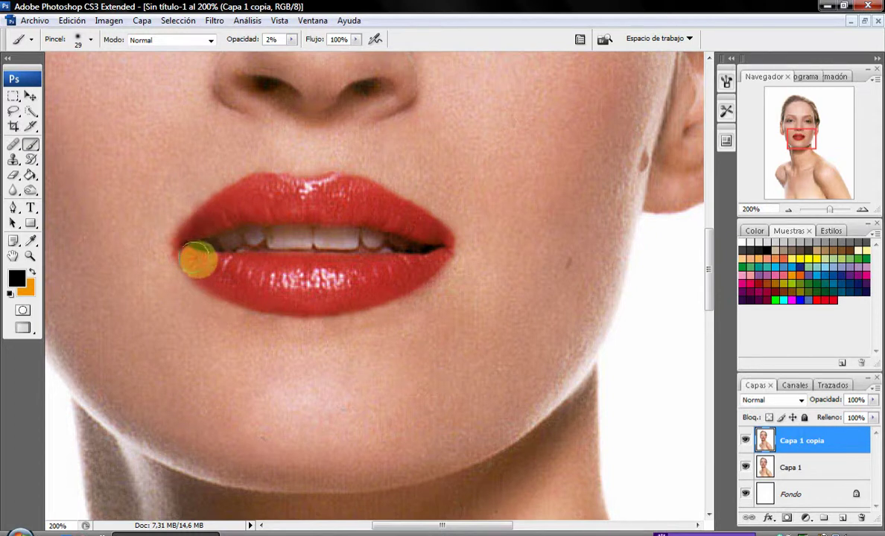
{"action": "left_click_drag", "start_coordinate": [457, 243], "coordinate": [434, 238]}
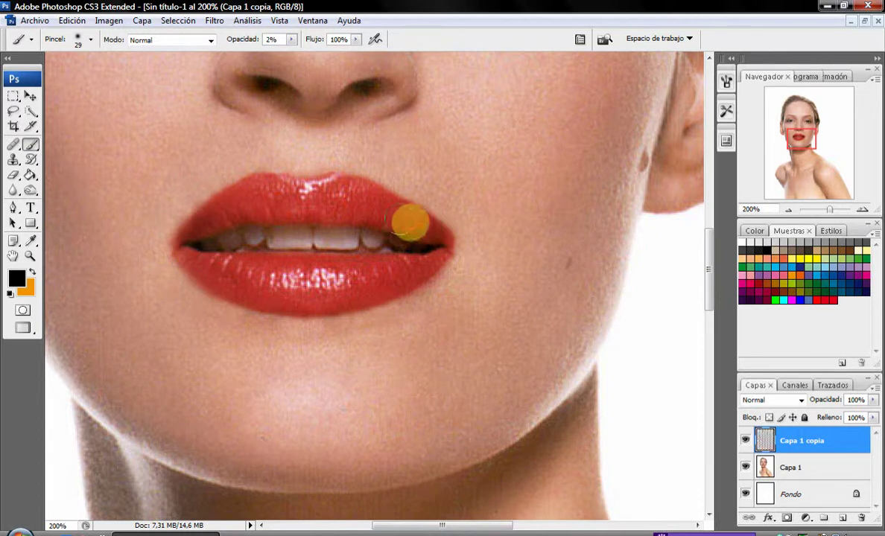
{"action": "left_click_drag", "start_coordinate": [411, 222], "coordinate": [434, 252]}
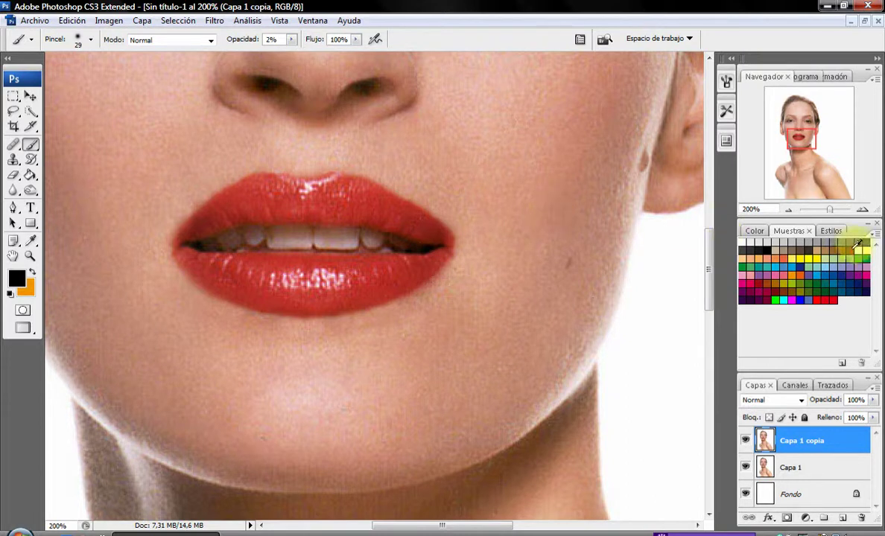
Paint a soft light highlight across the lips, then glaze the lower lip with faint red.
{"action": "left_click", "coordinate": [553, 210], "text": "alt"}
{"action": "left_click", "coordinate": [321, 279]}
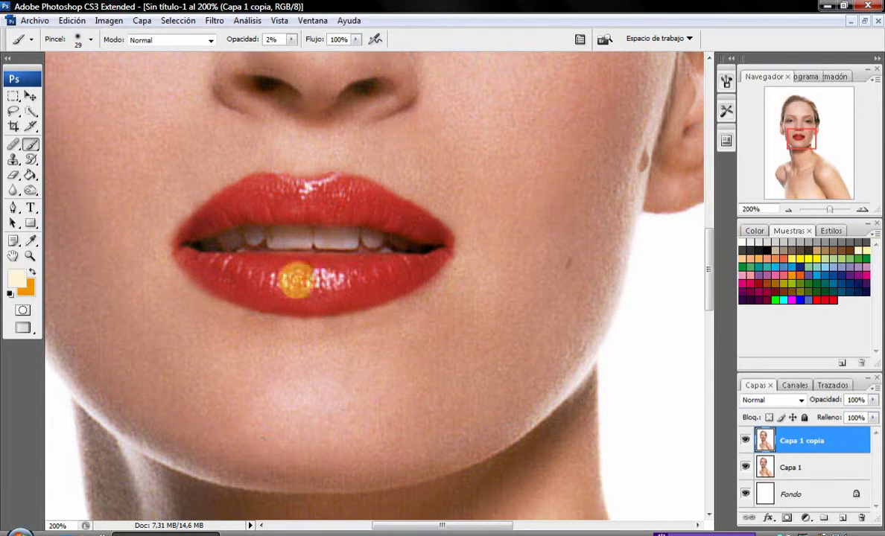
{"action": "left_click_drag", "start_coordinate": [337, 279], "coordinate": [315, 182]}
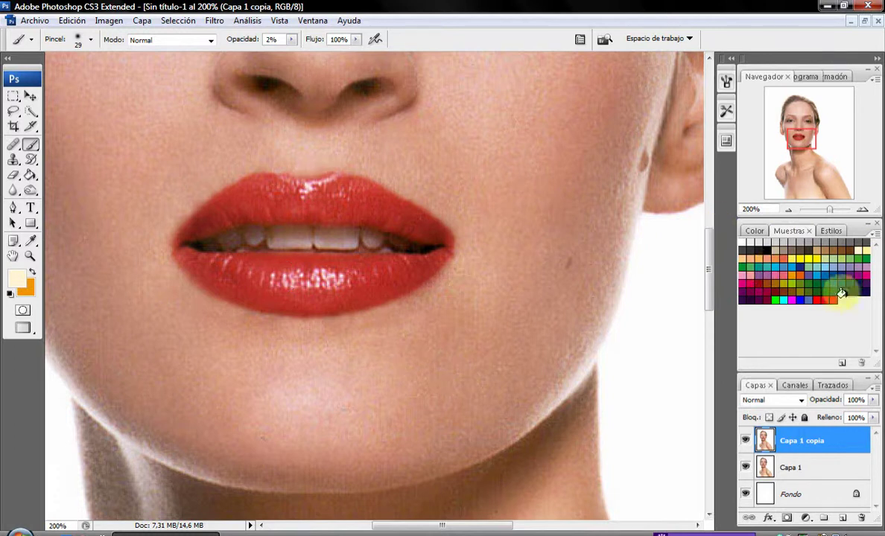
{"action": "left_click", "coordinate": [832, 299]}
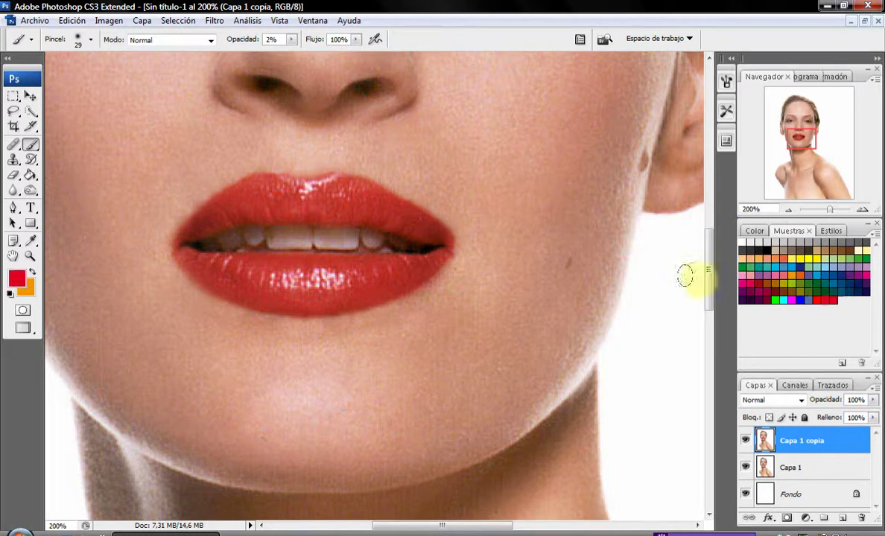
{"action": "mouse_move", "coordinate": [379, 281]}
{"action": "left_mouse_down"}
{"action": "mouse_move", "coordinate": [400, 263]}
{"action": "mouse_move", "coordinate": [421, 270]}
{"action": "mouse_move", "coordinate": [235, 281]}
{"action": "mouse_move", "coordinate": [354, 197]}
{"action": "mouse_move", "coordinate": [346, 207]}
{"action": "mouse_move", "coordinate": [220, 197]}
{"action": "left_mouse_up"}
Zoom in on the face and open the Liquify filter.
{"action": "left_click", "coordinate": [30, 256]}
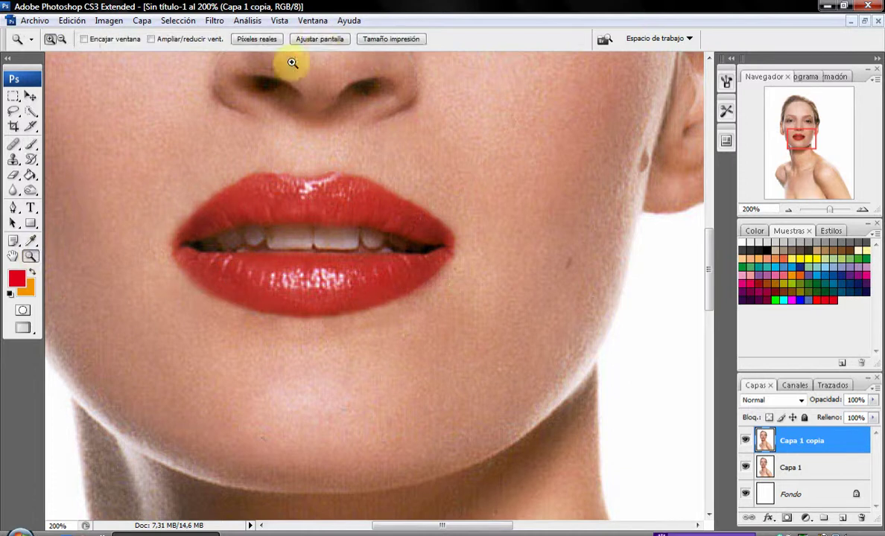
{"action": "left_click", "coordinate": [320, 44]}
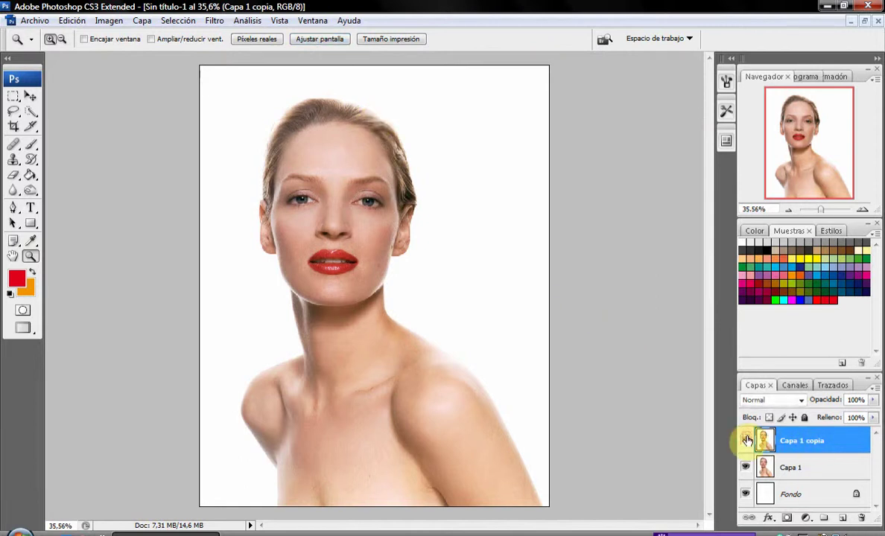
{"action": "left_click", "coordinate": [337, 264]}
{"action": "left_click", "coordinate": [338, 266]}
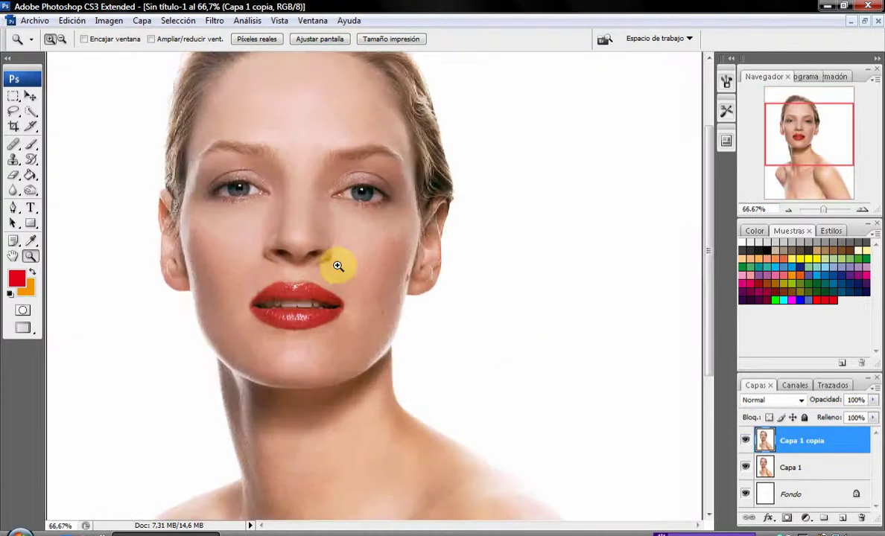
{"action": "left_click", "coordinate": [213, 20]}
{"action": "left_click", "coordinate": [242, 105]}
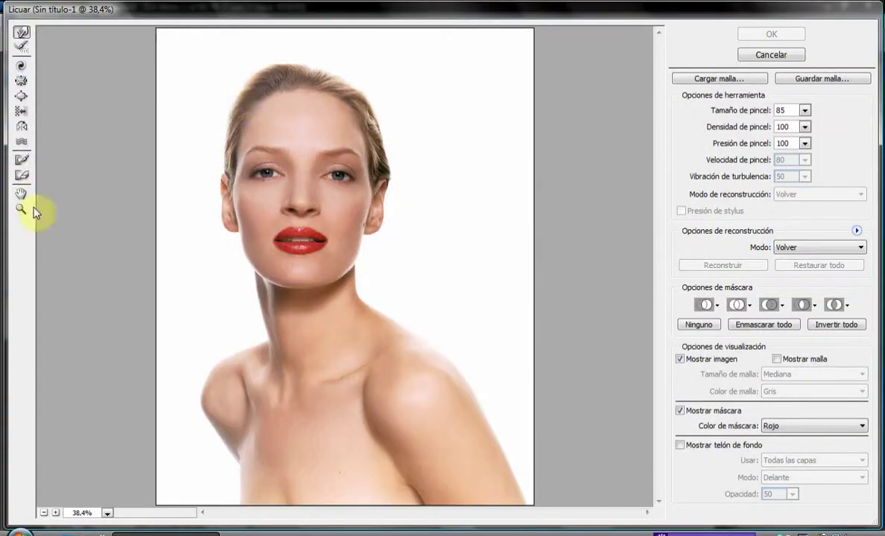
Zoom the Liquify preview on the lips, Forward Warp both lip corners, and apply.
{"action": "left_click", "coordinate": [21, 210]}
{"action": "left_click", "coordinate": [341, 244]}
{"action": "left_click", "coordinate": [310, 261]}
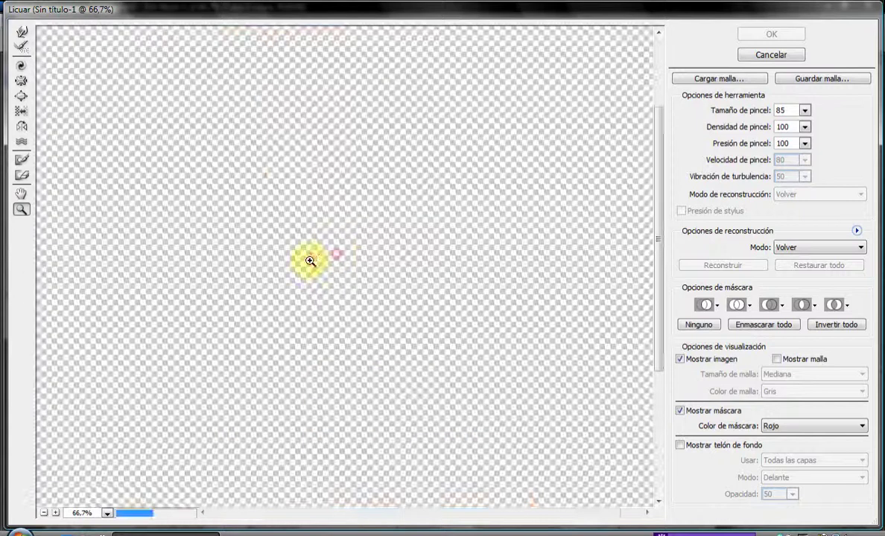
{"action": "left_click", "coordinate": [297, 261]}
{"action": "left_click", "coordinate": [357, 249]}
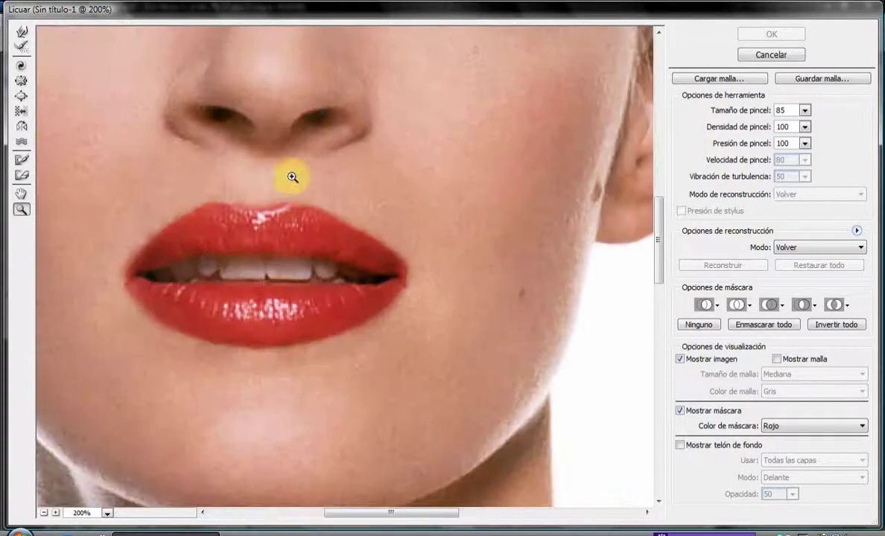
{"action": "left_click", "coordinate": [21, 32]}
{"action": "left_click_drag", "start_coordinate": [429, 227], "coordinate": [409, 203]}
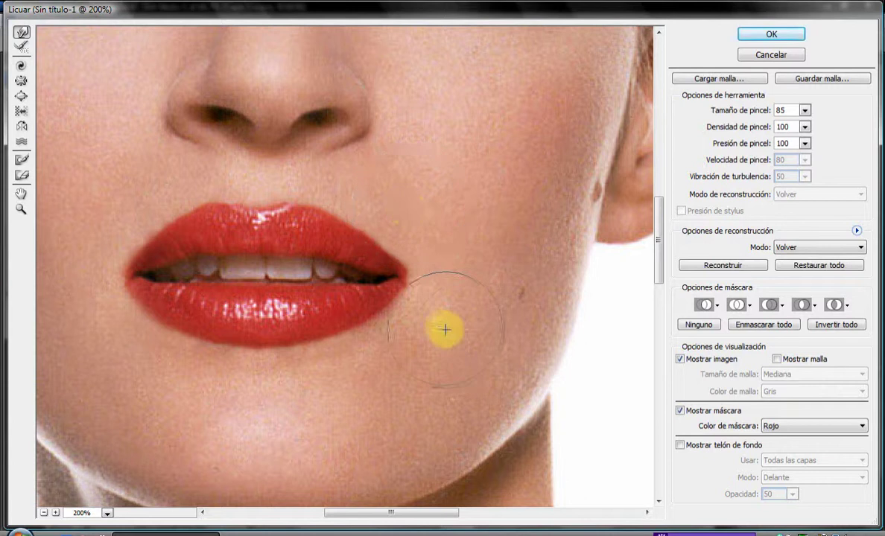
{"action": "left_click_drag", "start_coordinate": [445, 330], "coordinate": [438, 316]}
{"action": "left_click_drag", "start_coordinate": [441, 325], "coordinate": [438, 317]}
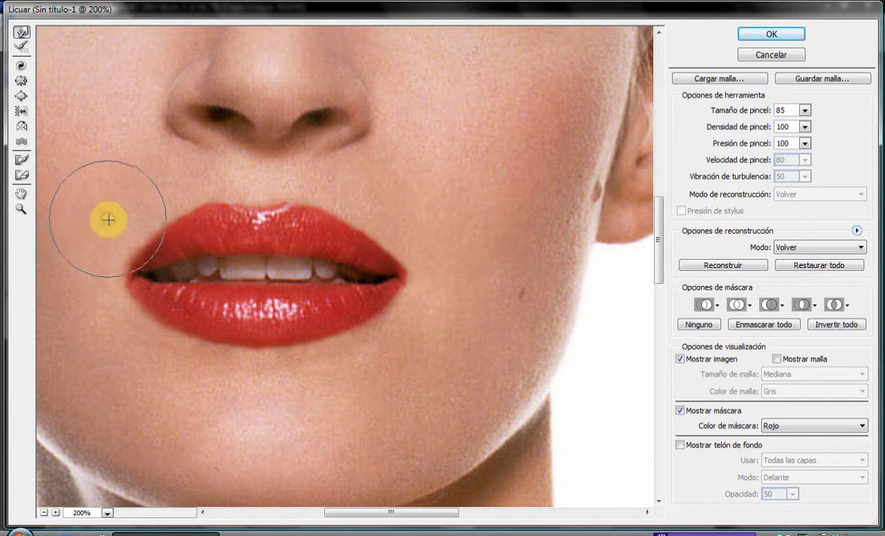
{"action": "mouse_move", "coordinate": [111, 222]}
{"action": "left_mouse_down"}
{"action": "mouse_move", "coordinate": [79, 314]}
{"action": "mouse_move", "coordinate": [119, 340]}
{"action": "left_mouse_up"}
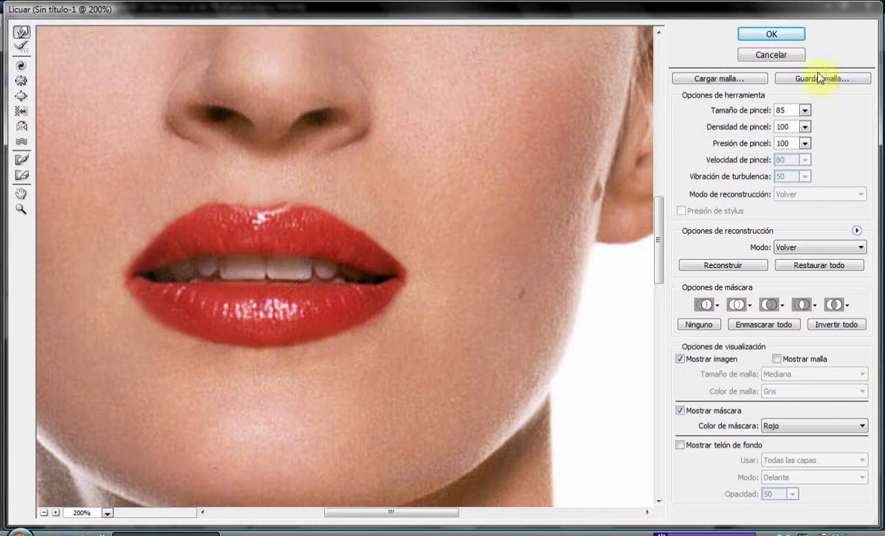
{"action": "left_click", "coordinate": [774, 32]}
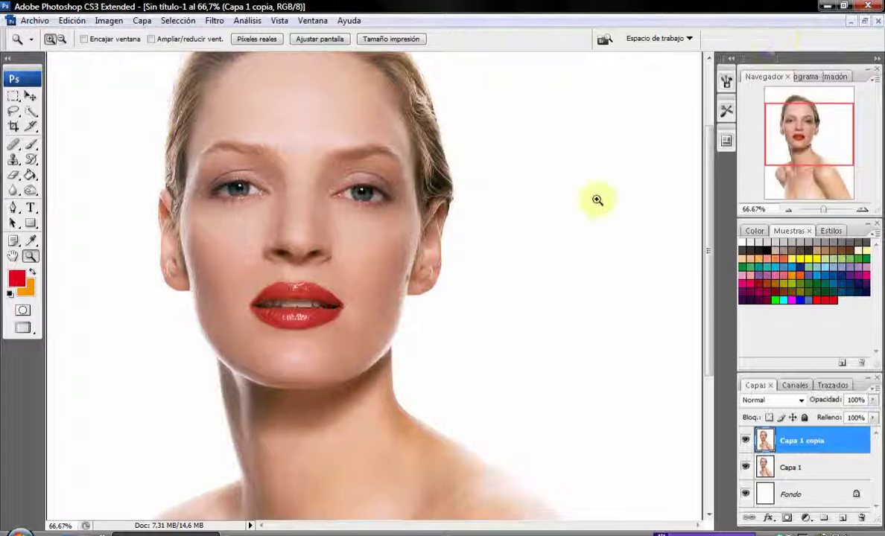
Toggle the Capa 1 copia visibility to compare, then zoom in on the right-side eye.
{"action": "left_click", "coordinate": [745, 441]}
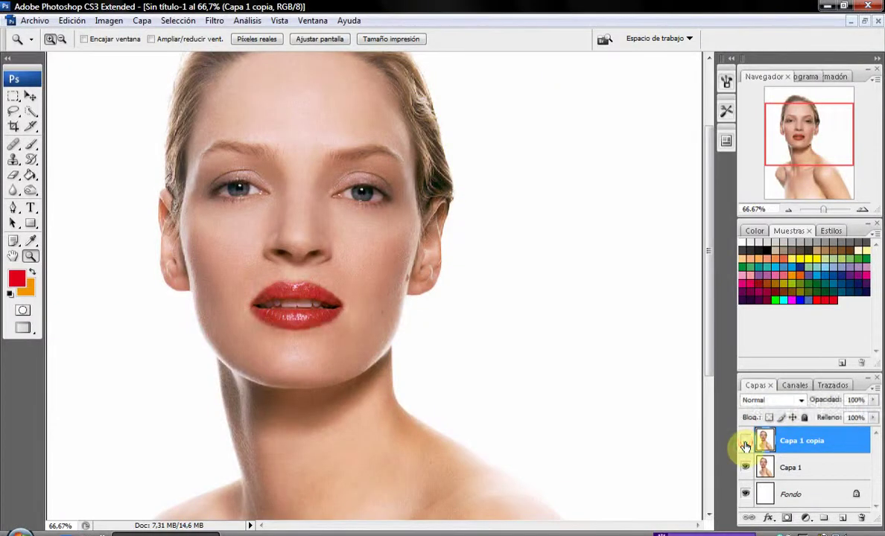
{"action": "left_click", "coordinate": [745, 441]}
{"action": "left_click", "coordinate": [745, 441]}
{"action": "left_click", "coordinate": [309, 234]}
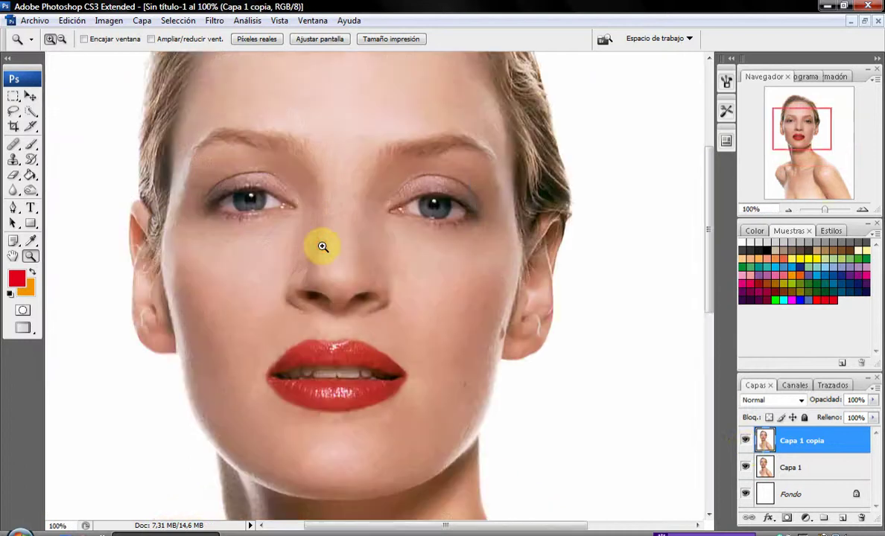
{"action": "left_click", "coordinate": [319, 246]}
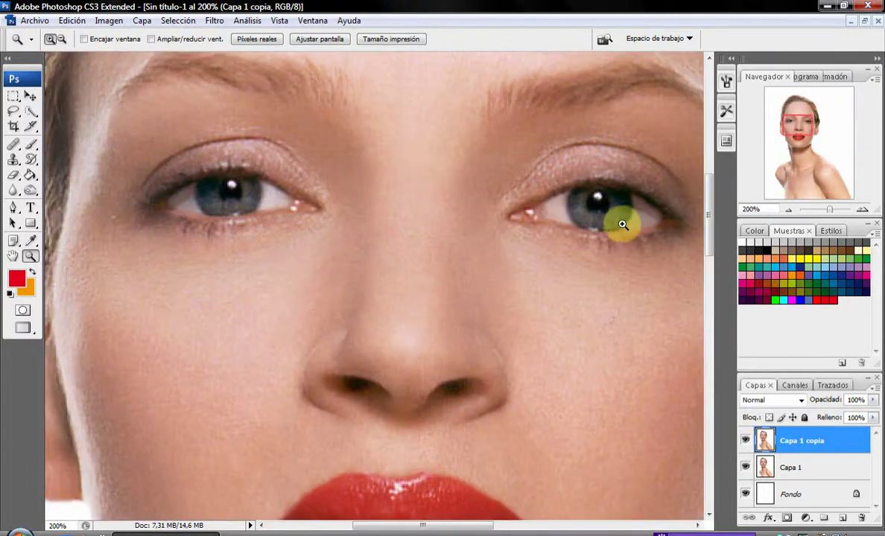
{"action": "left_click", "coordinate": [627, 224]}
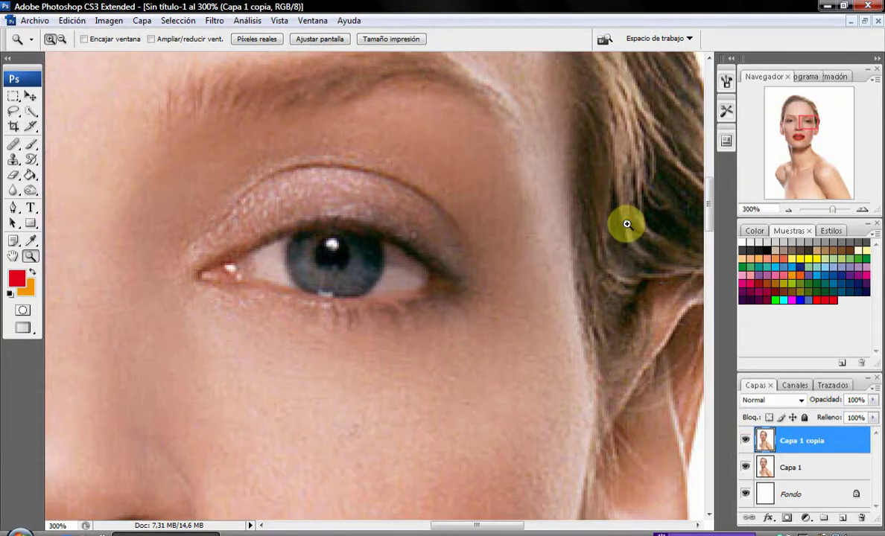
Paint black eyeliner along the upper lash line with a 6 px brush at 39% opacity.
{"action": "left_click", "coordinate": [30, 144]}
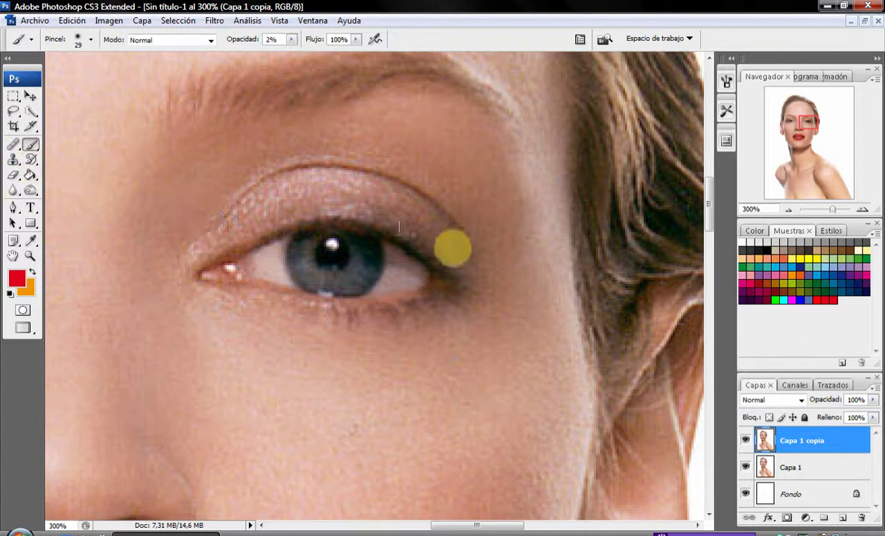
{"action": "right_click", "coordinate": [324, 260]}
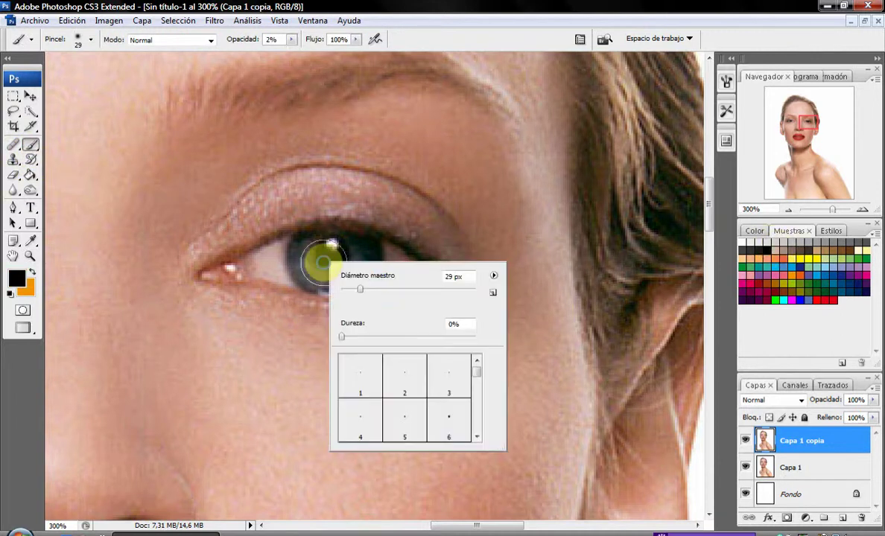
{"action": "left_click", "coordinate": [346, 292]}
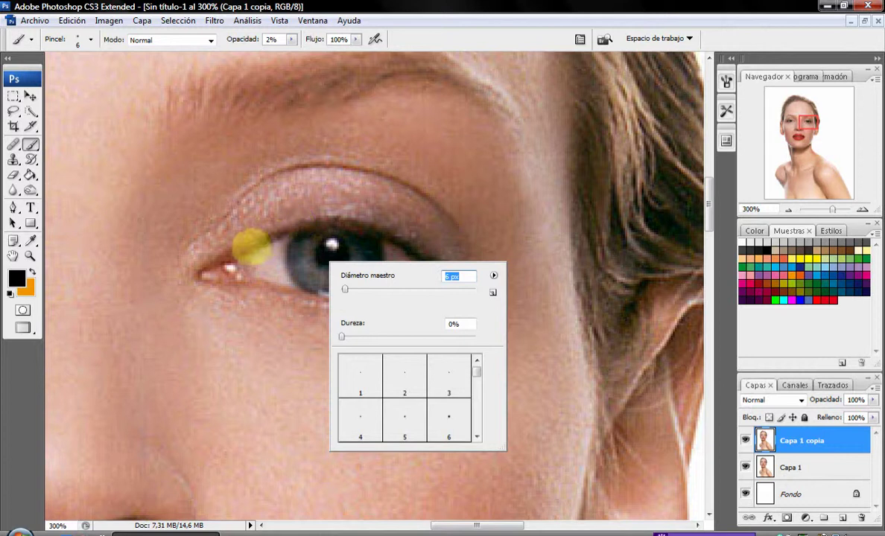
{"action": "key", "text": "Return"}
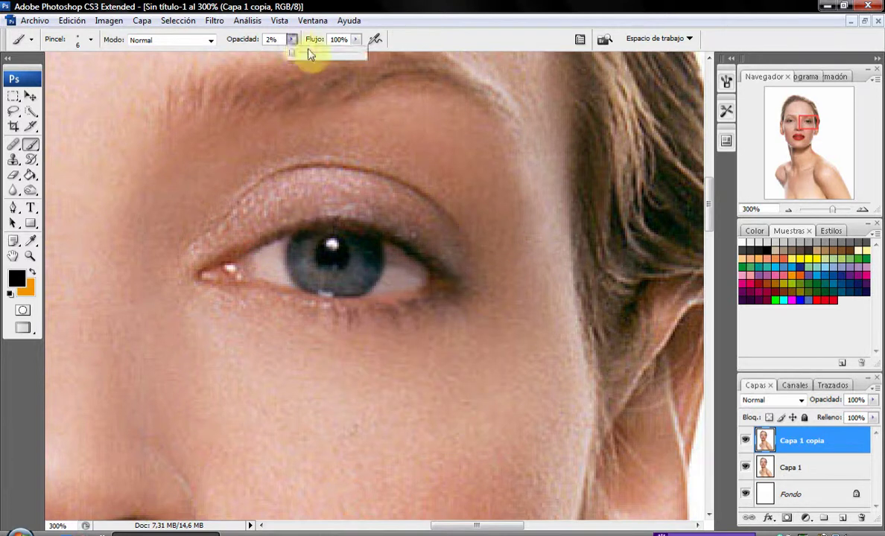
{"action": "left_click_drag", "start_coordinate": [292, 39], "coordinate": [318, 51]}
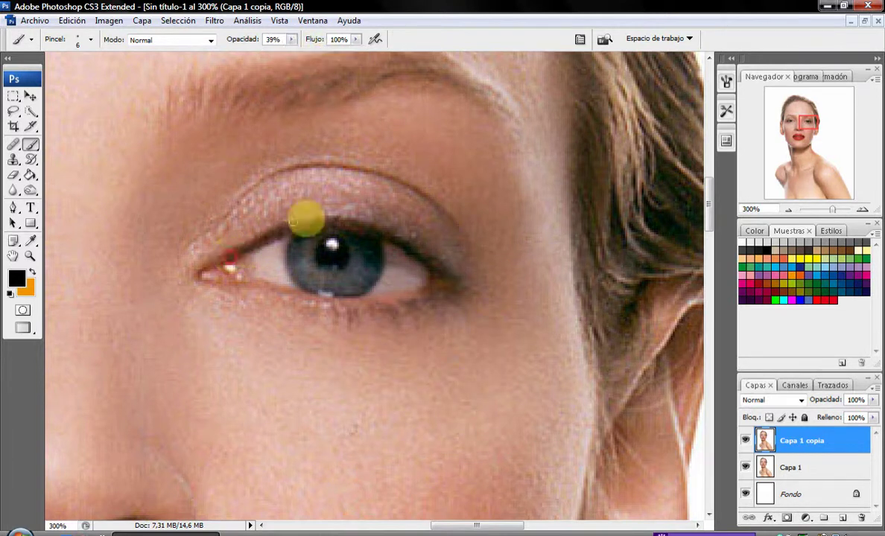
{"action": "left_click", "coordinate": [283, 226]}
{"action": "mouse_move", "coordinate": [280, 229]}
{"action": "left_mouse_down"}
{"action": "mouse_move", "coordinate": [337, 224]}
{"action": "mouse_move", "coordinate": [254, 241]}
{"action": "mouse_move", "coordinate": [301, 228]}
{"action": "mouse_move", "coordinate": [263, 237]}
{"action": "mouse_move", "coordinate": [240, 257]}
{"action": "mouse_move", "coordinate": [207, 259]}
{"action": "mouse_move", "coordinate": [321, 226]}
{"action": "mouse_move", "coordinate": [248, 248]}
{"action": "mouse_move", "coordinate": [297, 229]}
{"action": "mouse_move", "coordinate": [355, 221]}
{"action": "mouse_move", "coordinate": [336, 229]}
{"action": "mouse_move", "coordinate": [372, 229]}
{"action": "mouse_move", "coordinate": [320, 221]}
{"action": "mouse_move", "coordinate": [291, 225]}
{"action": "mouse_move", "coordinate": [353, 231]}
{"action": "mouse_move", "coordinate": [269, 230]}
{"action": "mouse_move", "coordinate": [314, 219]}
{"action": "mouse_move", "coordinate": [374, 225]}
{"action": "mouse_move", "coordinate": [336, 217]}
{"action": "mouse_move", "coordinate": [402, 236]}
{"action": "mouse_move", "coordinate": [385, 231]}
{"action": "mouse_move", "coordinate": [449, 272]}
{"action": "mouse_move", "coordinate": [423, 256]}
{"action": "mouse_move", "coordinate": [474, 274]}
{"action": "mouse_move", "coordinate": [288, 252]}
{"action": "mouse_move", "coordinate": [234, 261]}
{"action": "left_mouse_up"}
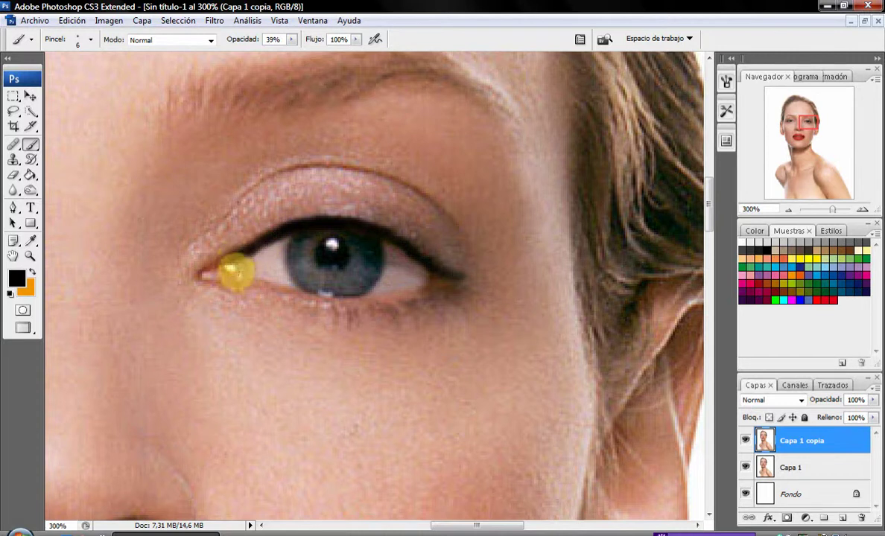
Zoom to 200% on the left-side eye and paint a dark stroke over its upper lid.
{"action": "left_click", "coordinate": [30, 256]}
{"action": "left_click", "coordinate": [308, 50]}
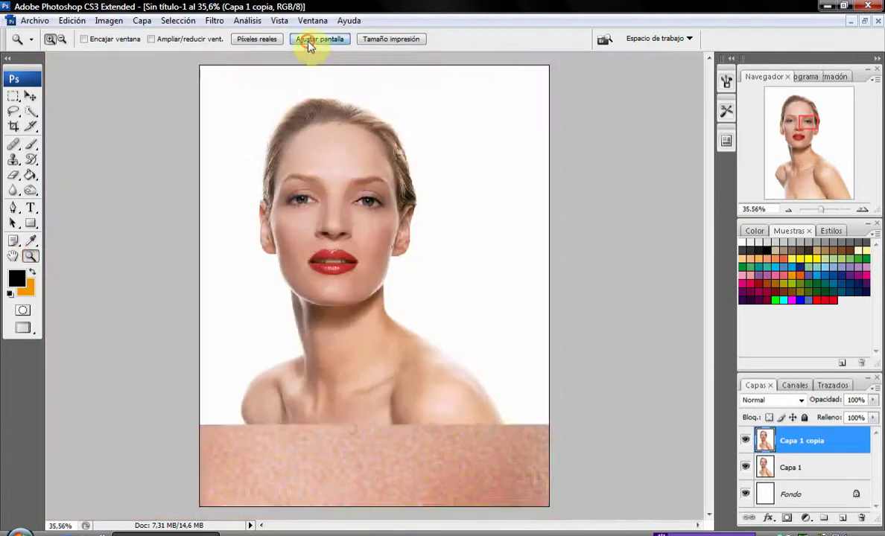
{"action": "left_click", "coordinate": [281, 204]}
{"action": "left_click", "coordinate": [275, 277]}
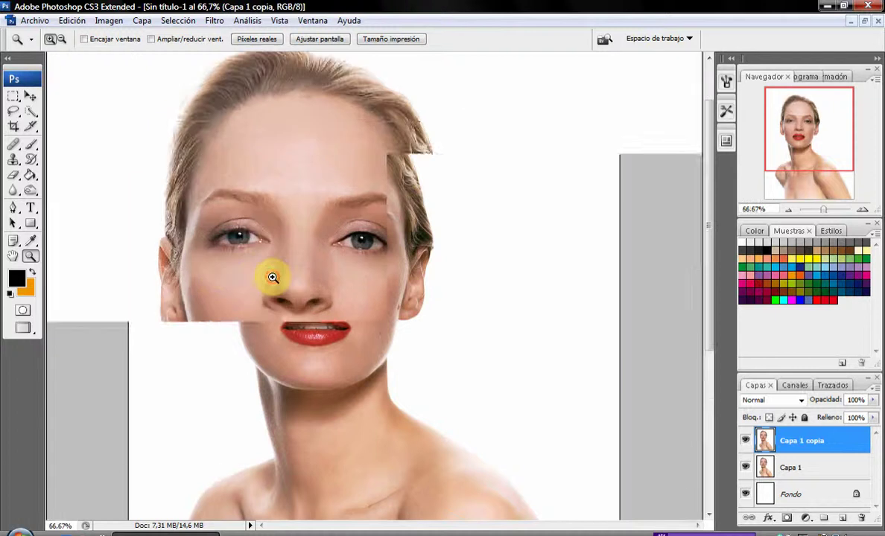
{"action": "left_click", "coordinate": [272, 277]}
{"action": "left_click", "coordinate": [334, 247]}
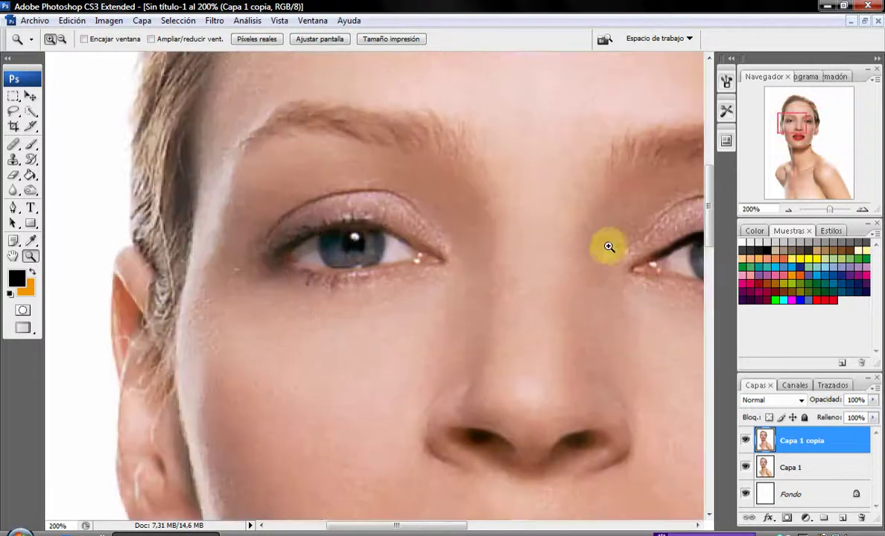
{"action": "left_click", "coordinate": [32, 145]}
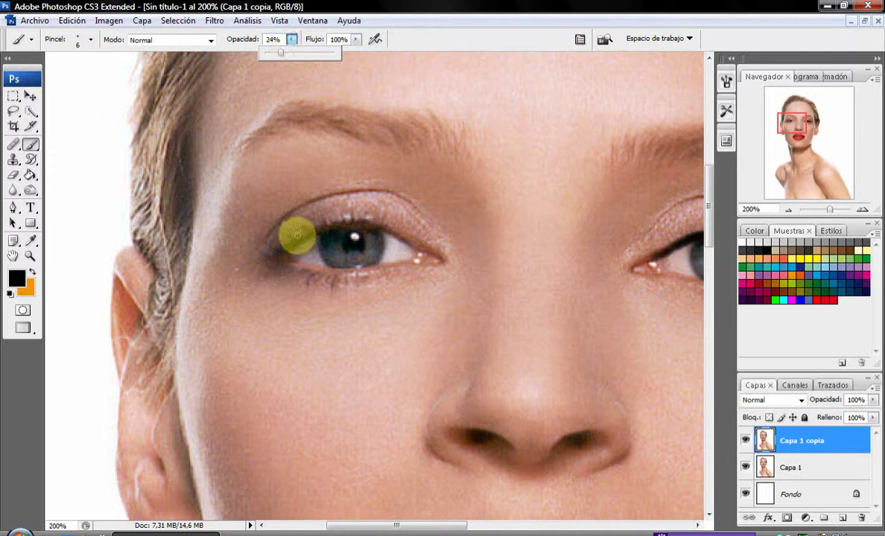
{"action": "mouse_move", "coordinate": [296, 242]}
{"action": "left_mouse_down"}
{"action": "mouse_move", "coordinate": [267, 251]}
{"action": "mouse_move", "coordinate": [385, 221]}
{"action": "mouse_move", "coordinate": [362, 224]}
{"action": "mouse_move", "coordinate": [421, 246]}
{"action": "mouse_move", "coordinate": [325, 225]}
{"action": "mouse_move", "coordinate": [310, 233]}
{"action": "mouse_move", "coordinate": [325, 223]}
{"action": "mouse_move", "coordinate": [273, 255]}
{"action": "mouse_move", "coordinate": [245, 257]}
{"action": "left_mouse_up"}
{"action": "left_click_drag", "start_coordinate": [382, 526], "coordinate": [465, 526]}
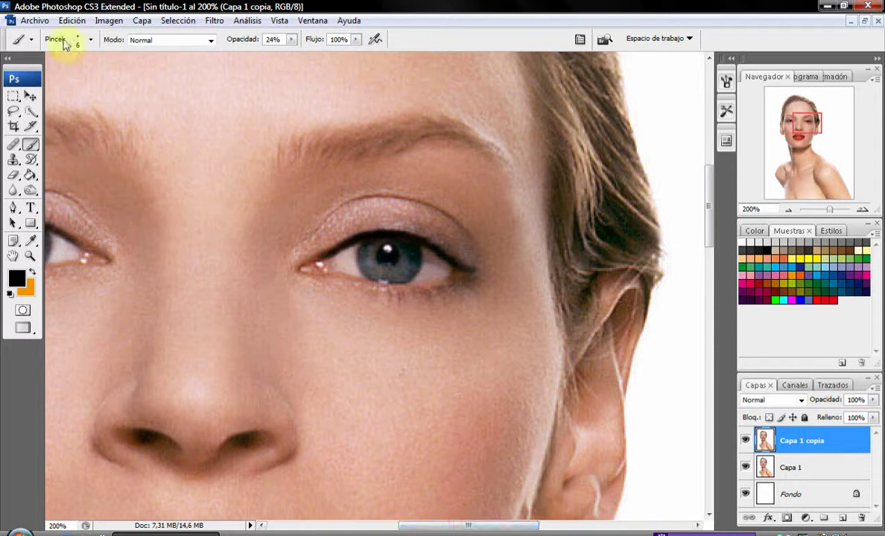
Use Edit > Step Backward six times to undo the lid painting strokes.
{"action": "left_click", "coordinate": [80, 22]}
{"action": "left_click", "coordinate": [77, 61]}
{"action": "left_click", "coordinate": [69, 21]}
{"action": "left_click", "coordinate": [87, 56]}
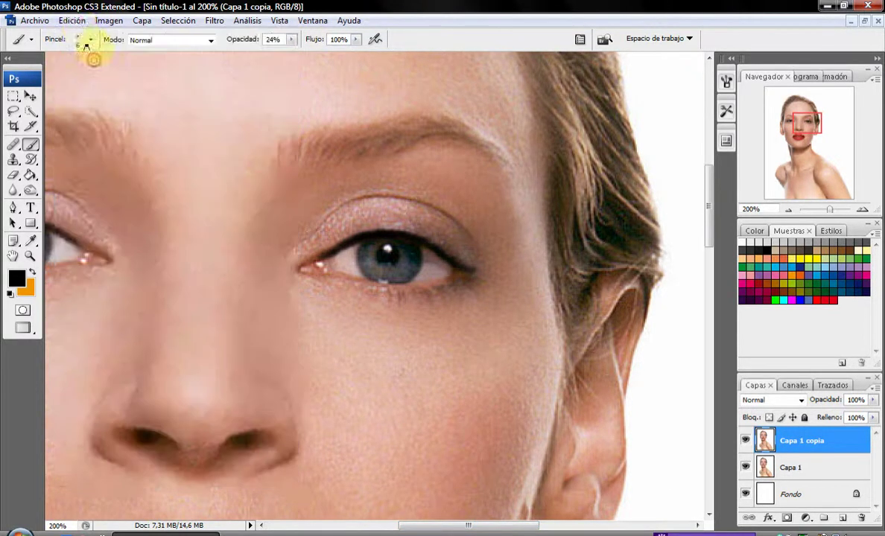
{"action": "left_click", "coordinate": [77, 22]}
{"action": "left_click", "coordinate": [87, 61]}
{"action": "left_click", "coordinate": [72, 21]}
{"action": "left_click", "coordinate": [89, 62]}
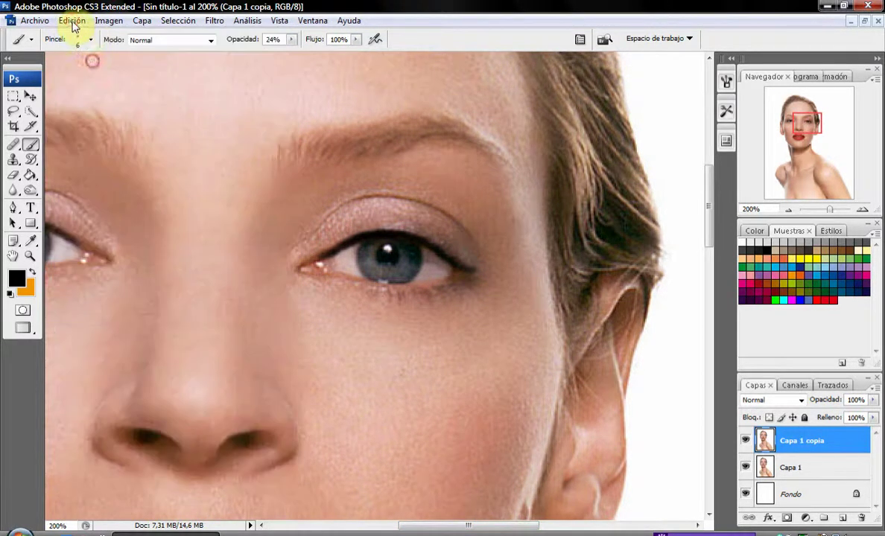
{"action": "left_click", "coordinate": [72, 21]}
{"action": "left_click", "coordinate": [95, 64]}
{"action": "left_click", "coordinate": [73, 21]}
{"action": "left_click", "coordinate": [95, 63]}
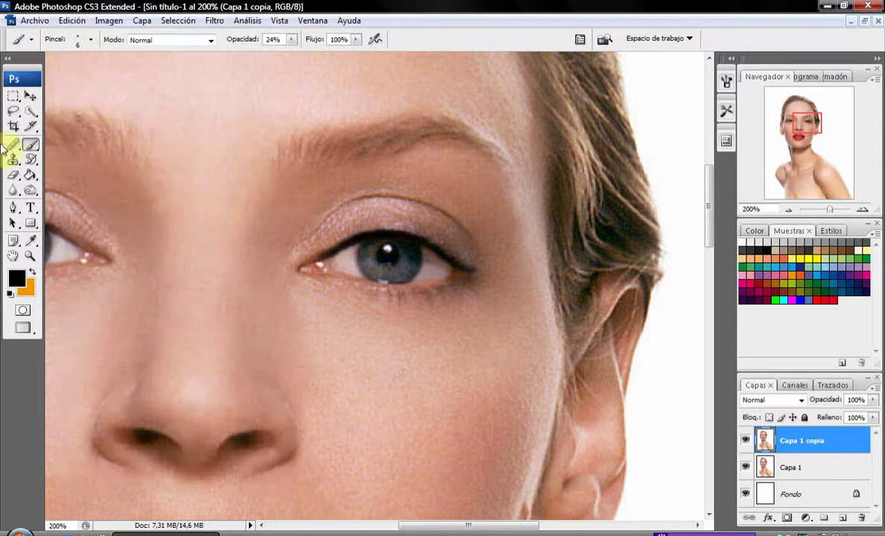
Erase the eye retouching back to the earlier state with Erase to History.
{"action": "left_click", "coordinate": [13, 175]}
{"action": "mouse_move", "coordinate": [331, 238]}
{"action": "left_mouse_down"}
{"action": "mouse_move", "coordinate": [405, 246]}
{"action": "mouse_move", "coordinate": [464, 267]}
{"action": "mouse_move", "coordinate": [317, 268]}
{"action": "left_mouse_up"}
{"action": "left_click_drag", "start_coordinate": [445, 525], "coordinate": [391, 526]}
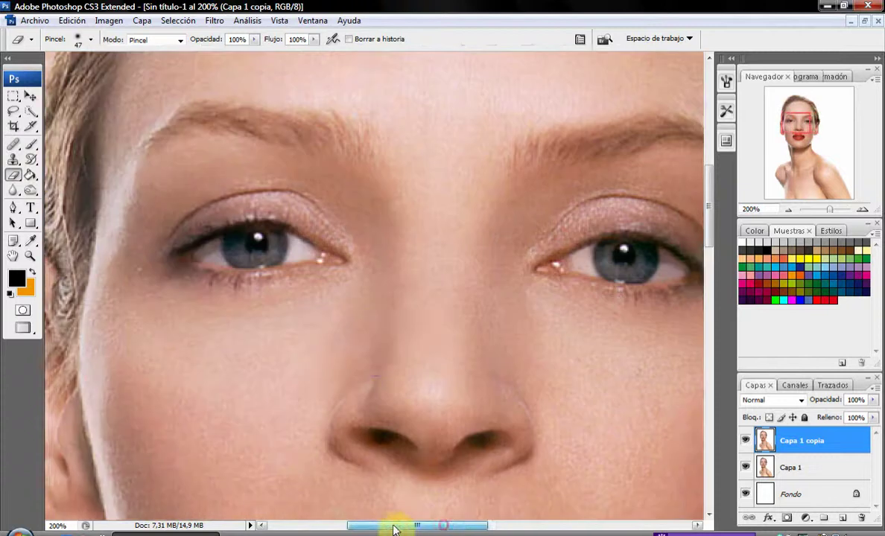
{"action": "left_click_drag", "start_coordinate": [298, 224], "coordinate": [211, 249]}
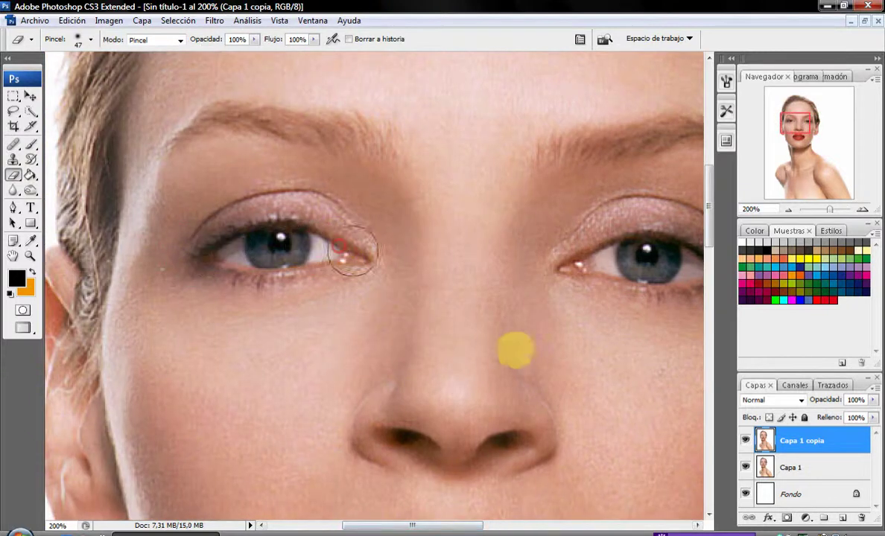
Bring up the layer options menus for Capa 1 and Capa 1 copia.
{"action": "right_click", "coordinate": [793, 471]}
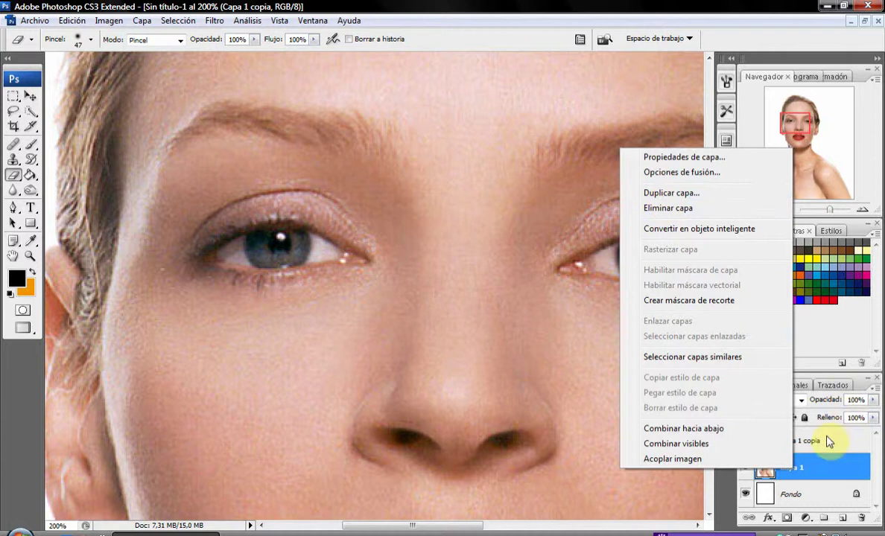
{"action": "right_click", "coordinate": [829, 441]}
{"action": "right_click", "coordinate": [825, 469]}
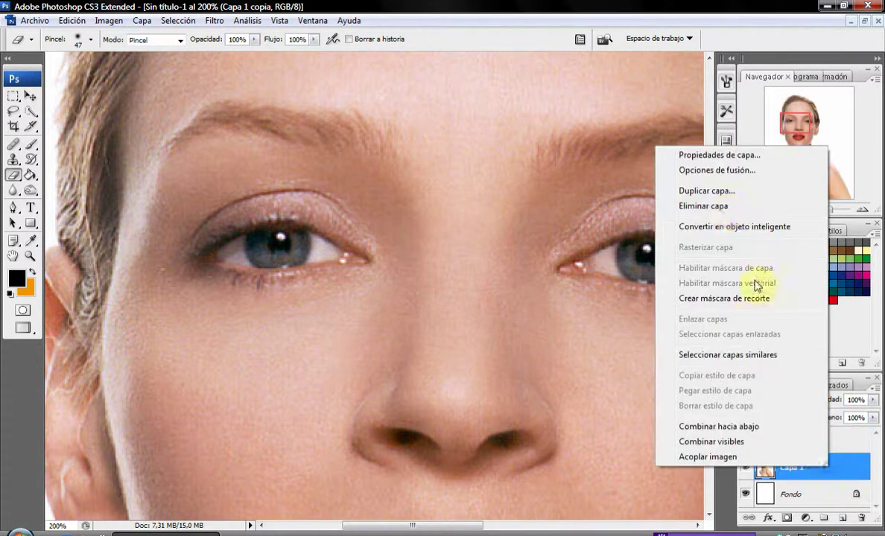
Duplicate layer Capa 1 as Capa 1 copia 2.
{"action": "left_click", "coordinate": [721, 193]}
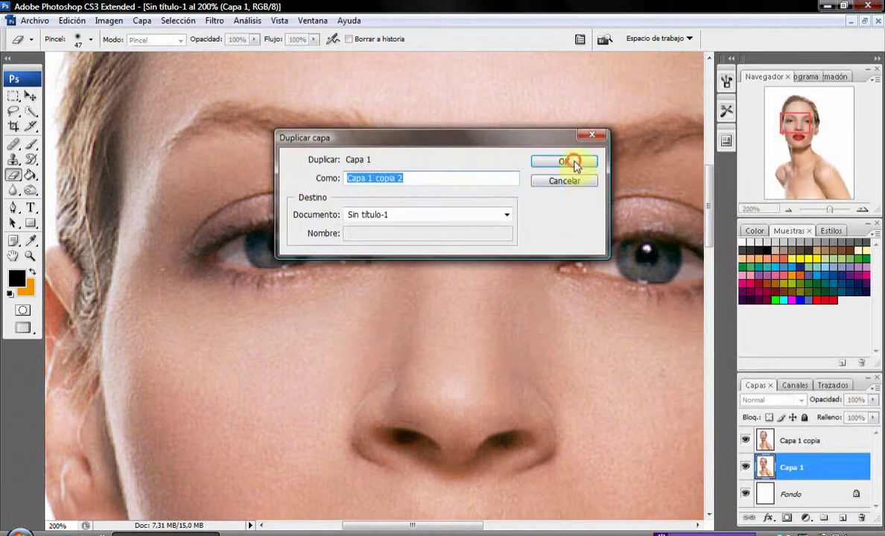
{"action": "left_click", "coordinate": [572, 162]}
{"action": "left_click_drag", "start_coordinate": [711, 194], "coordinate": [712, 276]}
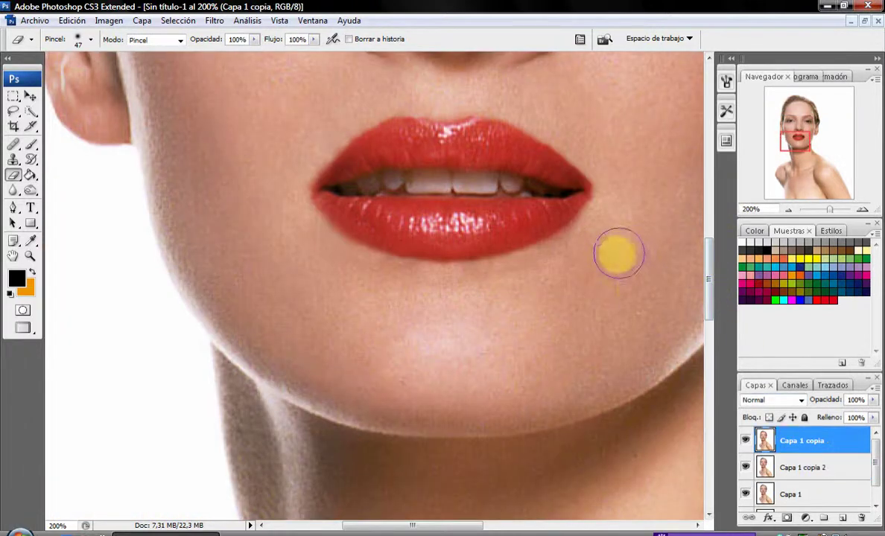
Toggle the red-lip layer Capa 1 copia to compare the lips, then delete it.
{"action": "left_click", "coordinate": [800, 440]}
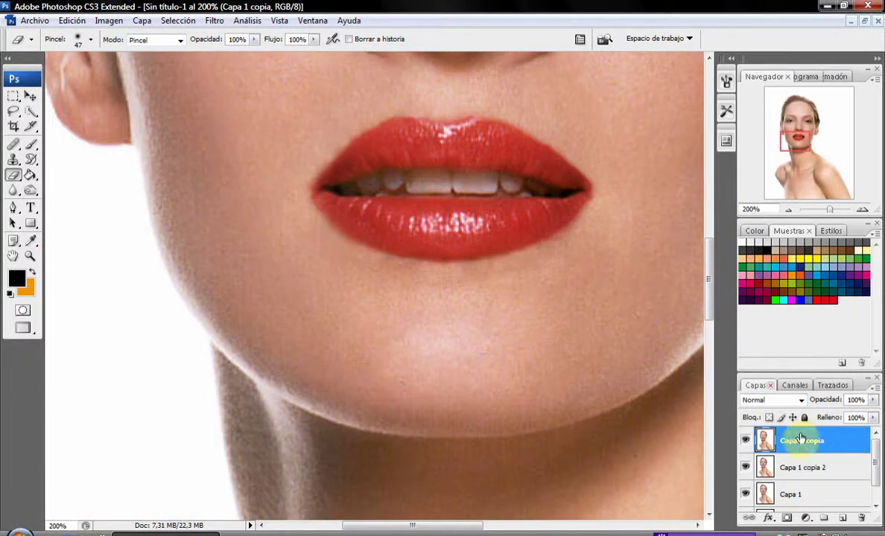
{"action": "left_click", "coordinate": [746, 440]}
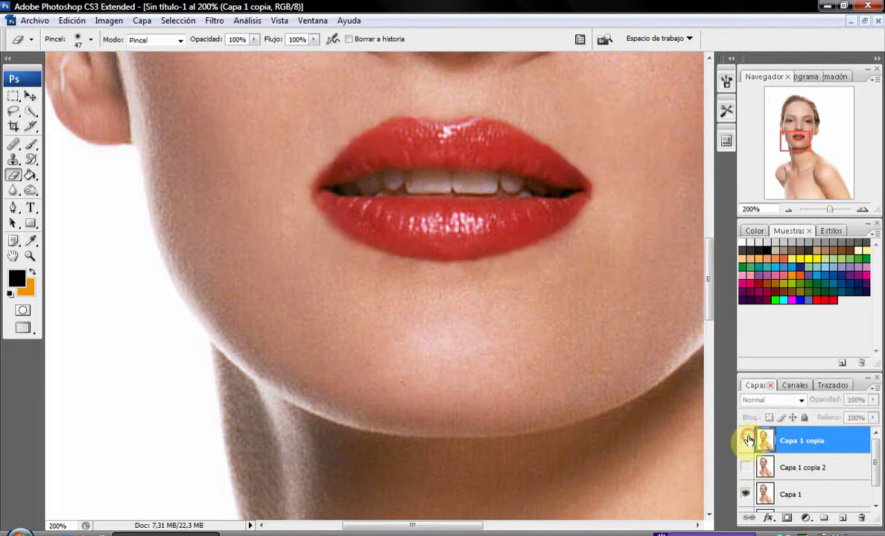
{"action": "left_click", "coordinate": [746, 440]}
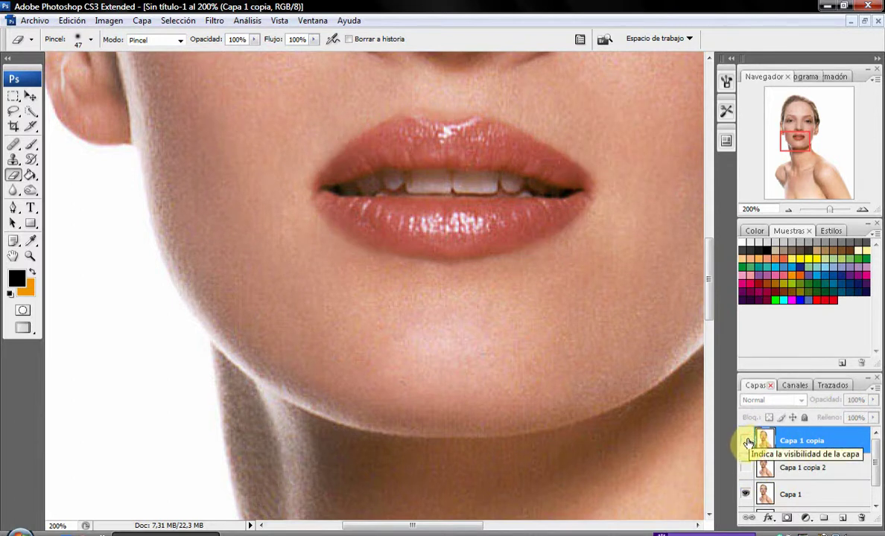
{"action": "left_click", "coordinate": [745, 440]}
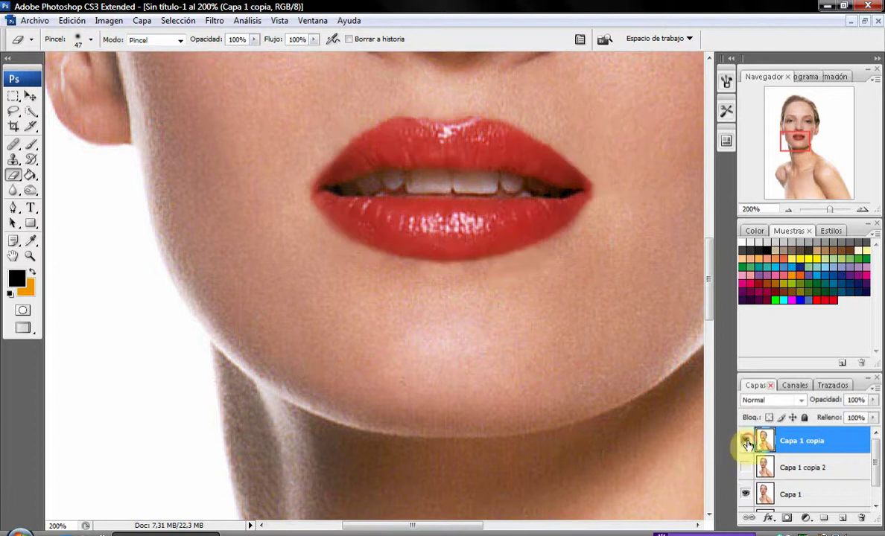
{"action": "right_click", "coordinate": [815, 446]}
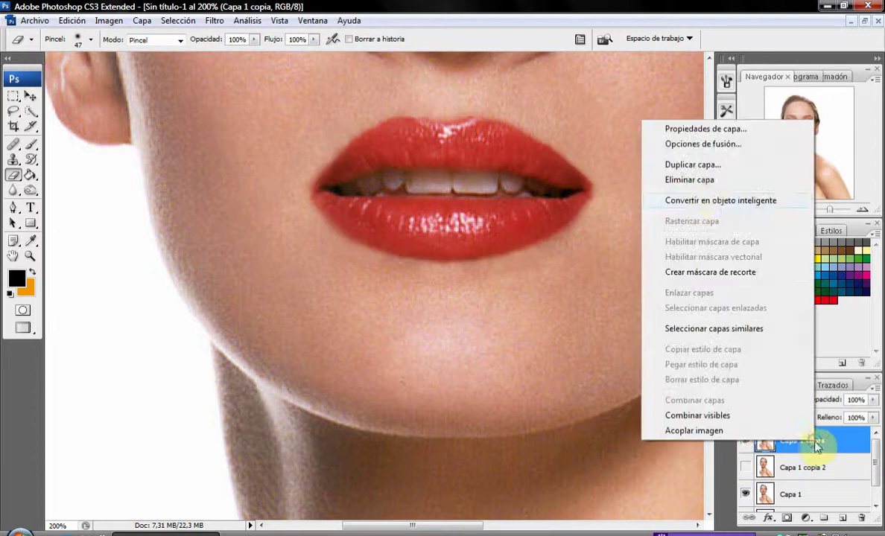
{"action": "left_click", "coordinate": [706, 181]}
{"action": "left_click", "coordinate": [427, 209]}
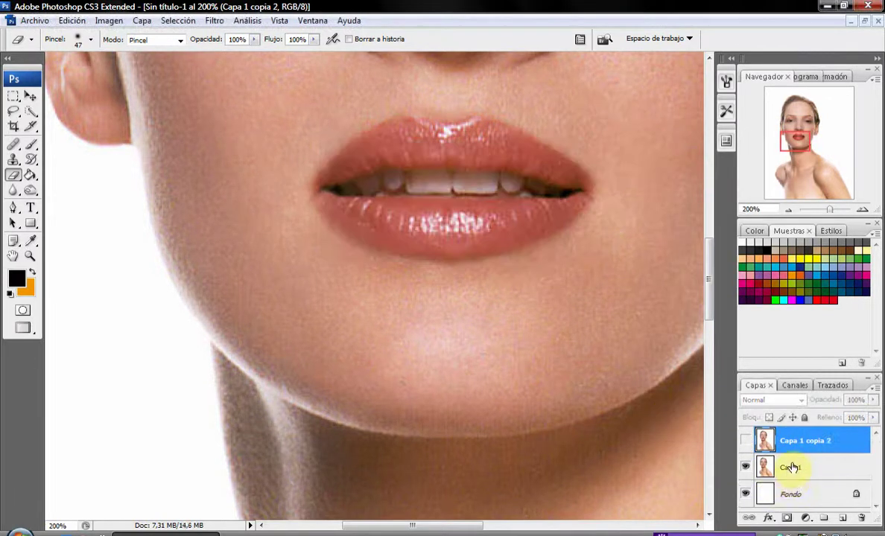
Step back in history to restore the deleted red-lip layer Capa 1 copia.
{"action": "left_click", "coordinate": [745, 441]}
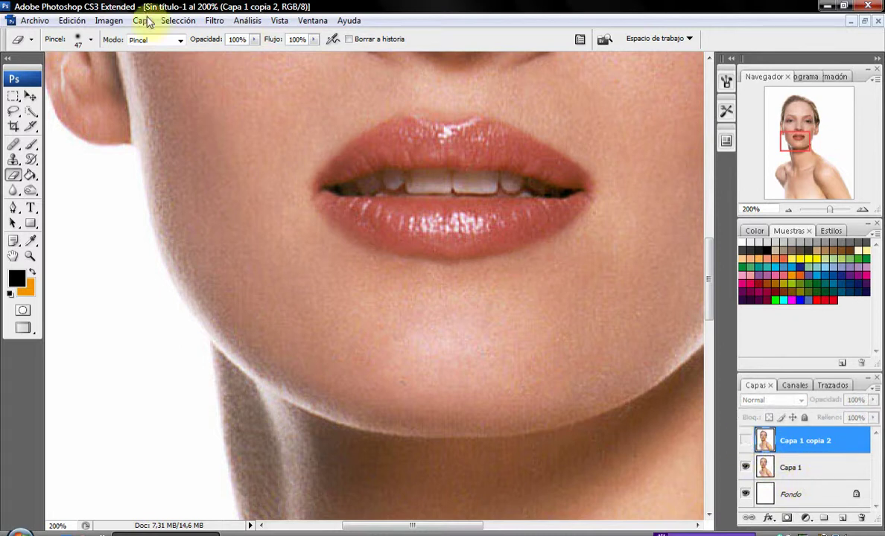
{"action": "left_click", "coordinate": [78, 22]}
{"action": "left_click", "coordinate": [87, 60]}
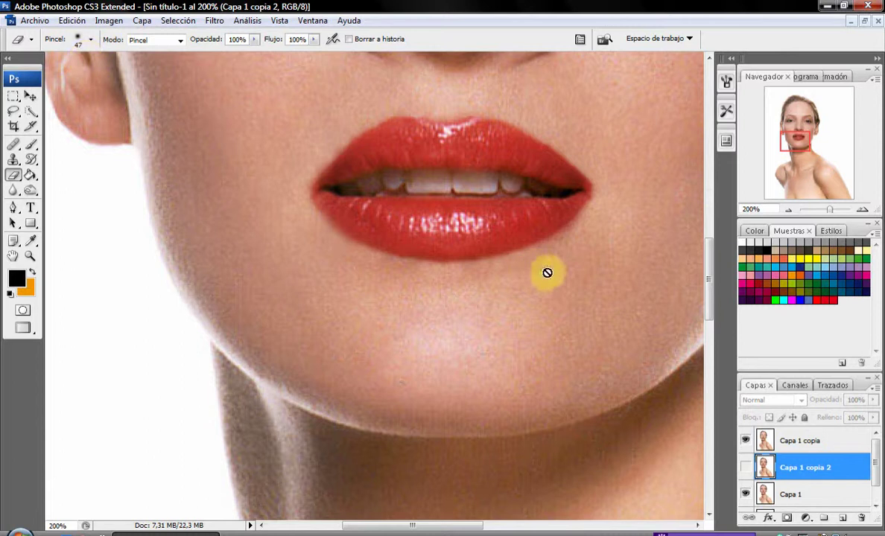
Merge Capa 1 copia and Capa 1 copia 2, then toggle the result to compare.
{"action": "left_click", "coordinate": [746, 467]}
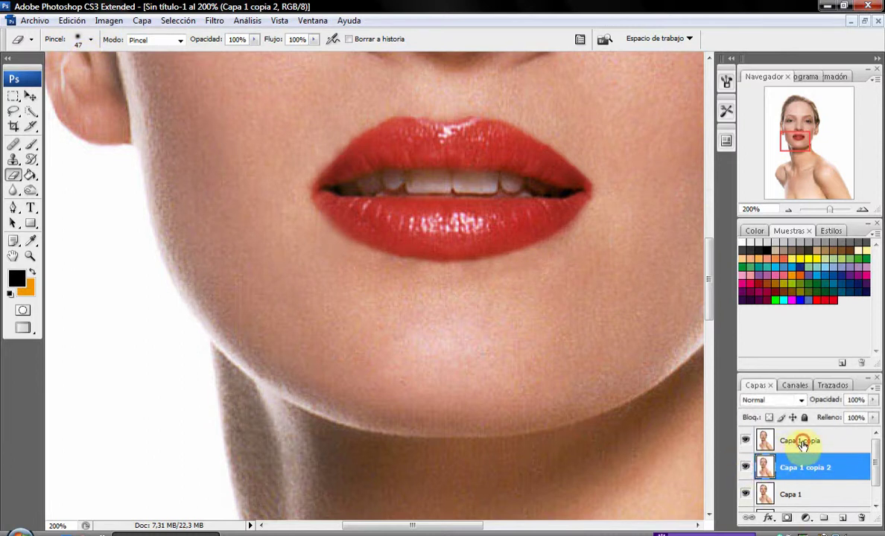
{"action": "left_click", "coordinate": [802, 445]}
{"action": "left_click", "coordinate": [805, 469], "text": "shift"}
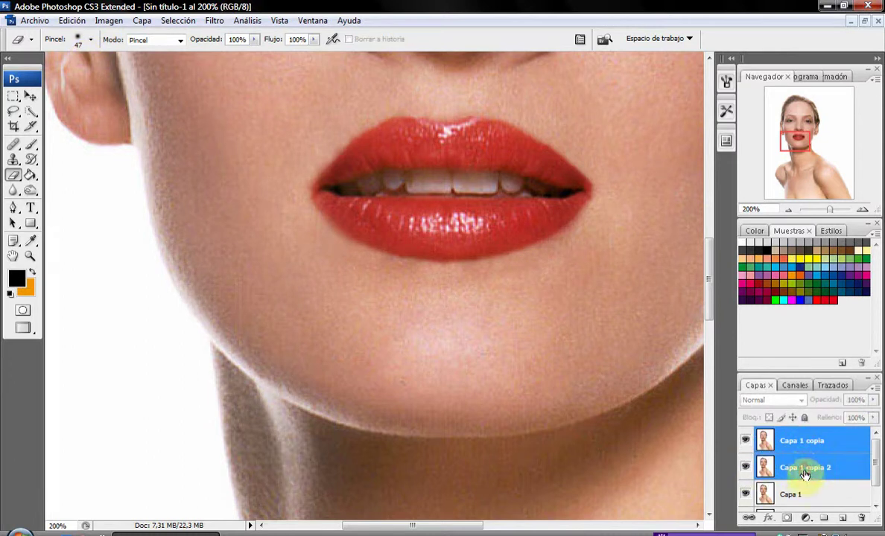
{"action": "right_click", "coordinate": [804, 468]}
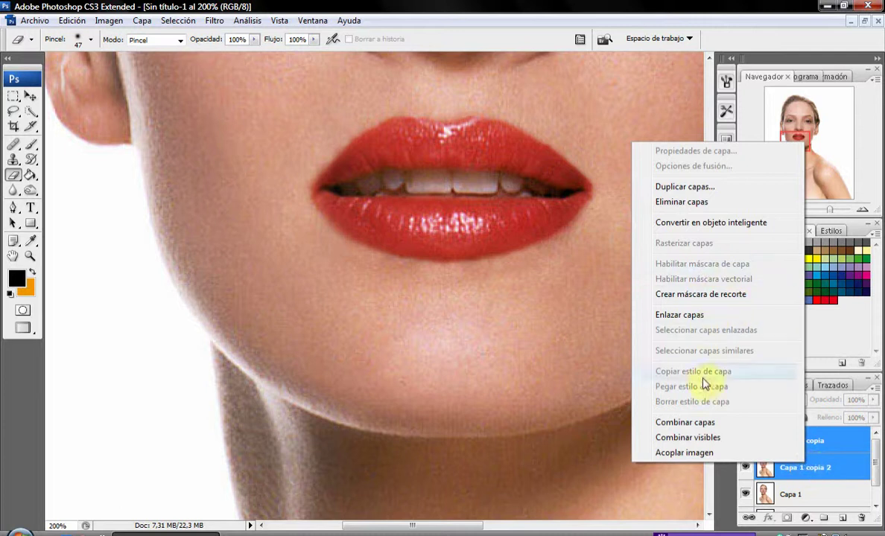
{"action": "left_click", "coordinate": [686, 422]}
{"action": "left_click_drag", "start_coordinate": [707, 312], "coordinate": [707, 274]}
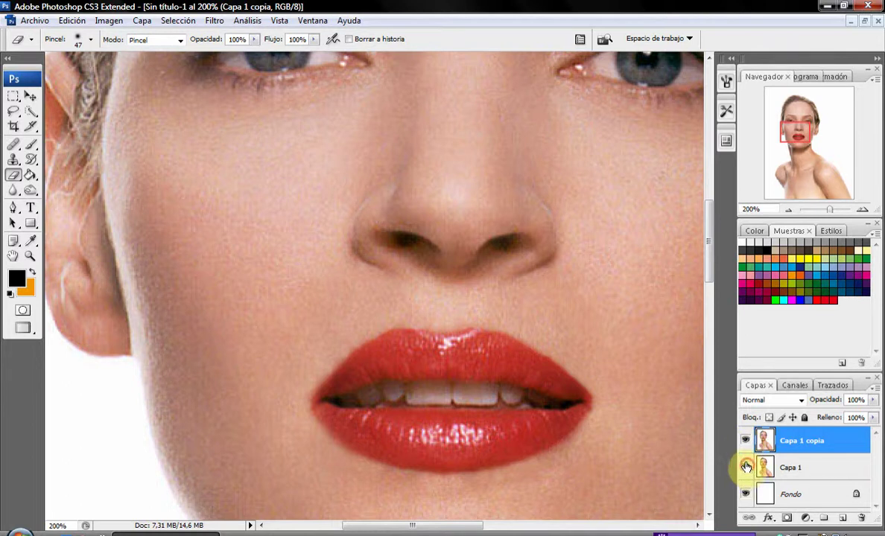
{"action": "left_click", "coordinate": [744, 440]}
{"action": "left_click", "coordinate": [745, 440]}
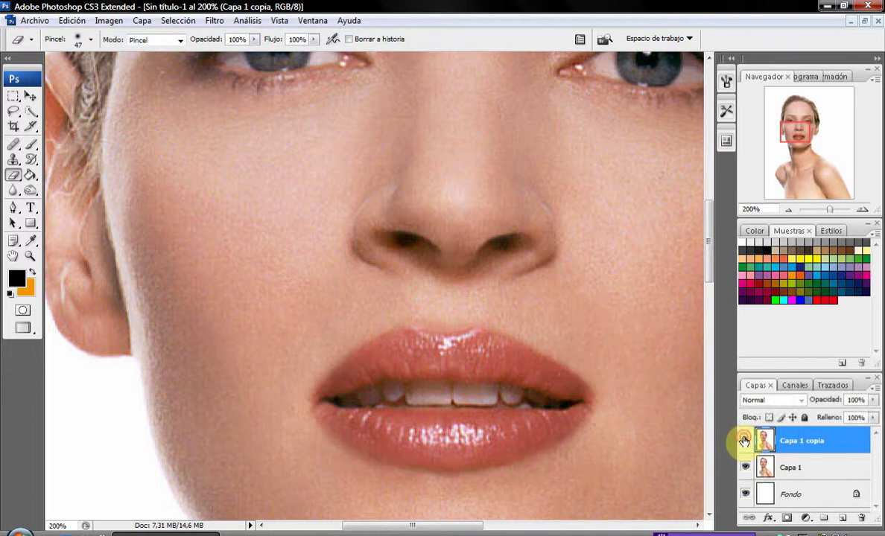
Brush soft black eyeliner along the upper lids of both eyes.
{"action": "left_click_drag", "start_coordinate": [709, 258], "coordinate": [710, 222]}
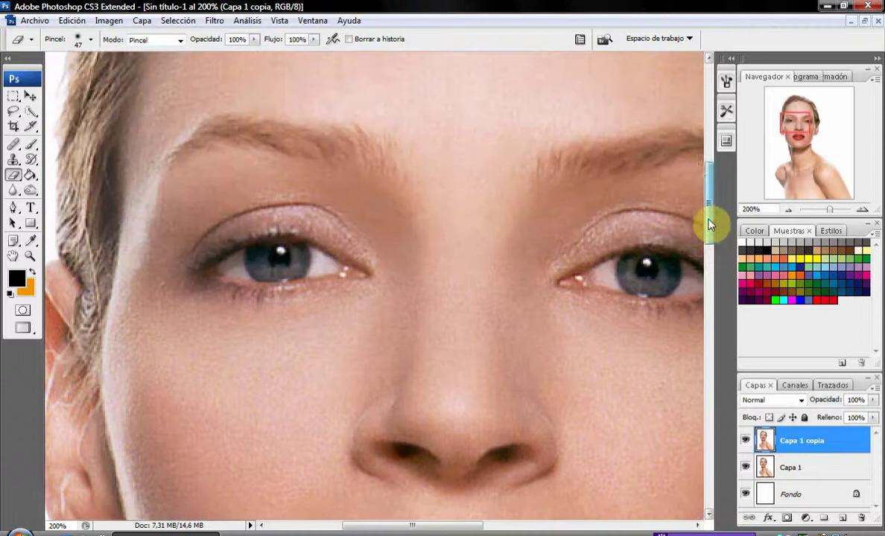
{"action": "left_click", "coordinate": [31, 143]}
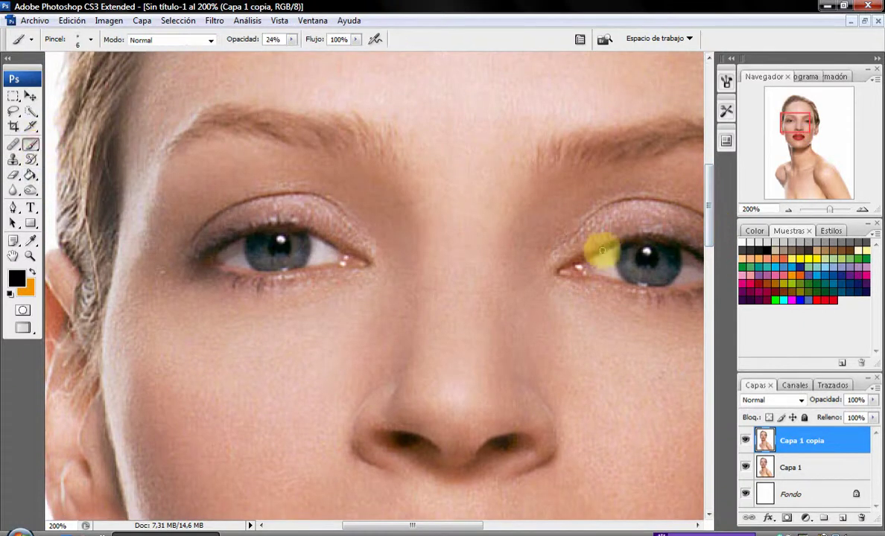
{"action": "mouse_move", "coordinate": [296, 213]}
{"action": "left_mouse_down"}
{"action": "mouse_move", "coordinate": [245, 226]}
{"action": "mouse_move", "coordinate": [294, 230]}
{"action": "mouse_move", "coordinate": [217, 237]}
{"action": "mouse_move", "coordinate": [272, 225]}
{"action": "mouse_move", "coordinate": [191, 249]}
{"action": "mouse_move", "coordinate": [212, 251]}
{"action": "mouse_move", "coordinate": [190, 252]}
{"action": "mouse_move", "coordinate": [227, 240]}
{"action": "mouse_move", "coordinate": [188, 250]}
{"action": "mouse_move", "coordinate": [200, 256]}
{"action": "mouse_move", "coordinate": [283, 218]}
{"action": "mouse_move", "coordinate": [262, 229]}
{"action": "mouse_move", "coordinate": [288, 224]}
{"action": "mouse_move", "coordinate": [325, 242]}
{"action": "mouse_move", "coordinate": [342, 237]}
{"action": "mouse_move", "coordinate": [298, 242]}
{"action": "mouse_move", "coordinate": [298, 221]}
{"action": "mouse_move", "coordinate": [285, 275]}
{"action": "mouse_move", "coordinate": [232, 281]}
{"action": "mouse_move", "coordinate": [286, 280]}
{"action": "mouse_move", "coordinate": [205, 259]}
{"action": "mouse_move", "coordinate": [258, 277]}
{"action": "mouse_move", "coordinate": [227, 278]}
{"action": "mouse_move", "coordinate": [282, 281]}
{"action": "mouse_move", "coordinate": [263, 282]}
{"action": "mouse_move", "coordinate": [312, 271]}
{"action": "left_mouse_up"}
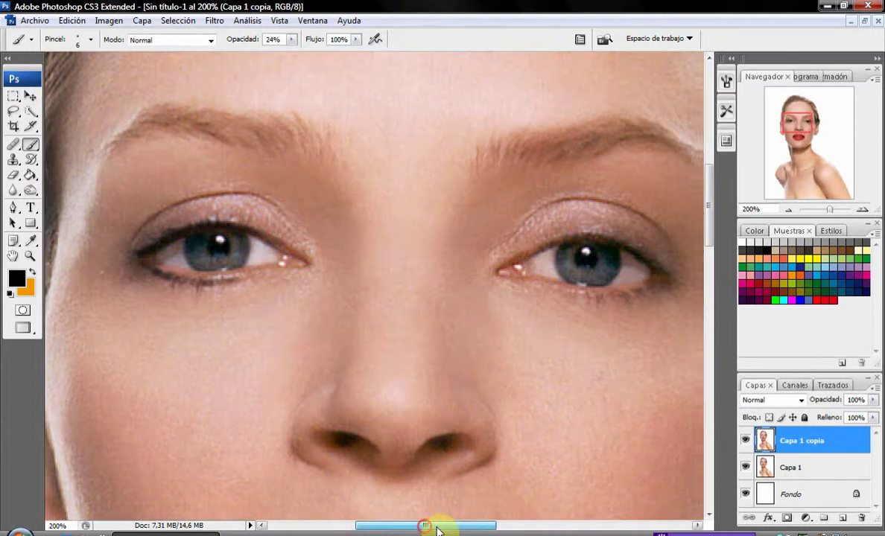
{"action": "left_click_drag", "start_coordinate": [426, 527], "coordinate": [471, 527]}
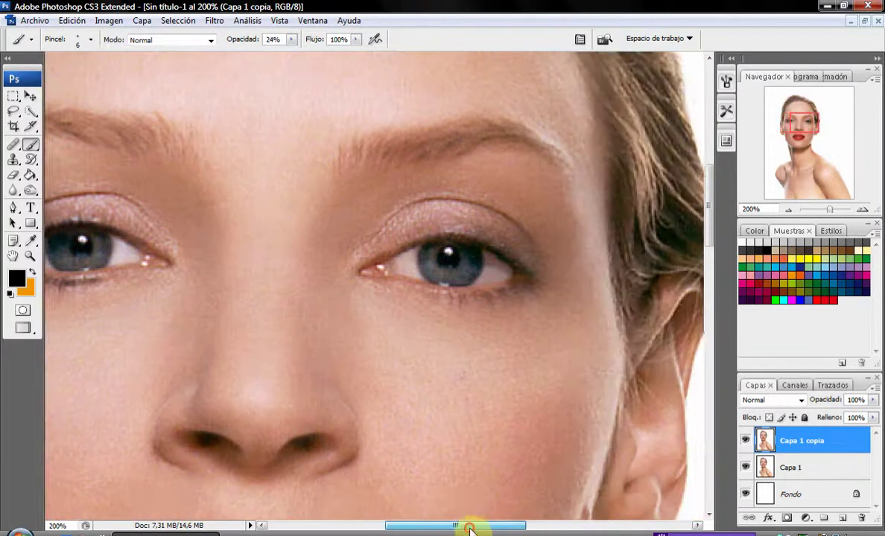
{"action": "mouse_move", "coordinate": [393, 247]}
{"action": "left_mouse_down"}
{"action": "mouse_move", "coordinate": [474, 246]}
{"action": "mouse_move", "coordinate": [421, 246]}
{"action": "mouse_move", "coordinate": [371, 265]}
{"action": "mouse_move", "coordinate": [418, 242]}
{"action": "mouse_move", "coordinate": [467, 245]}
{"action": "mouse_move", "coordinate": [425, 236]}
{"action": "mouse_move", "coordinate": [521, 269]}
{"action": "mouse_move", "coordinate": [466, 242]}
{"action": "mouse_move", "coordinate": [545, 278]}
{"action": "mouse_move", "coordinate": [494, 250]}
{"action": "mouse_move", "coordinate": [539, 265]}
{"action": "mouse_move", "coordinate": [503, 261]}
{"action": "mouse_move", "coordinate": [537, 263]}
{"action": "mouse_move", "coordinate": [508, 263]}
{"action": "mouse_move", "coordinate": [503, 284]}
{"action": "mouse_move", "coordinate": [432, 295]}
{"action": "mouse_move", "coordinate": [456, 300]}
{"action": "mouse_move", "coordinate": [391, 296]}
{"action": "mouse_move", "coordinate": [536, 248]}
{"action": "mouse_move", "coordinate": [422, 250]}
{"action": "left_mouse_up"}
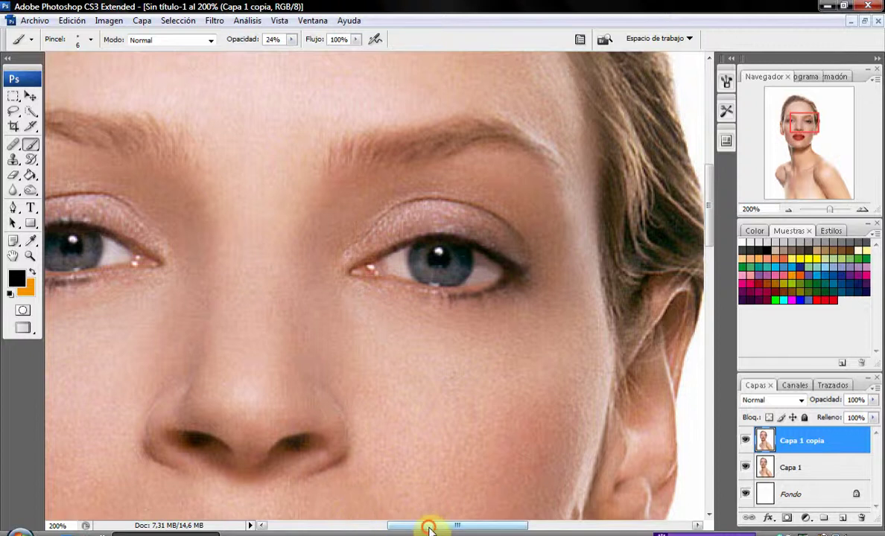
Line the left eye's lower lashes and darken the right upper line and left outer corner.
{"action": "left_click_drag", "start_coordinate": [424, 525], "coordinate": [403, 526]}
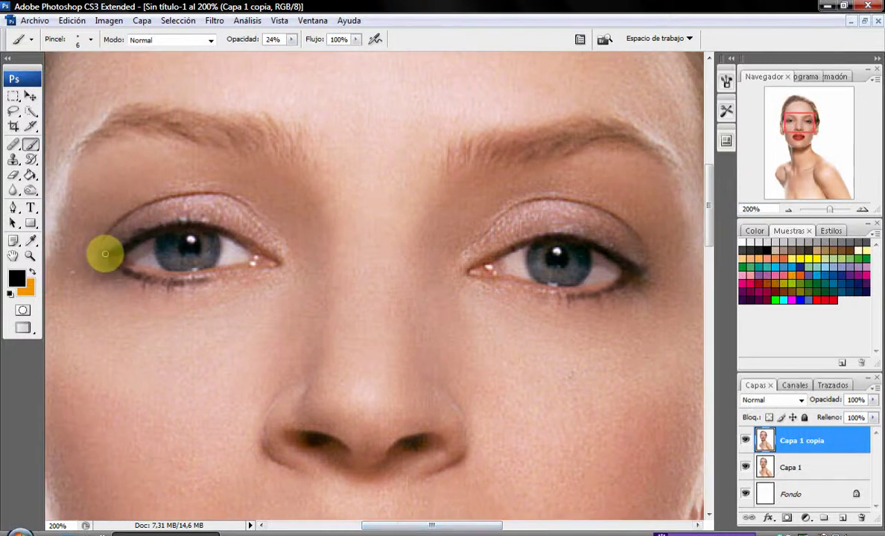
{"action": "mouse_move", "coordinate": [105, 254]}
{"action": "left_mouse_down"}
{"action": "mouse_move", "coordinate": [139, 272]}
{"action": "mouse_move", "coordinate": [108, 256]}
{"action": "mouse_move", "coordinate": [134, 245]}
{"action": "mouse_move", "coordinate": [109, 251]}
{"action": "mouse_move", "coordinate": [172, 221]}
{"action": "mouse_move", "coordinate": [209, 238]}
{"action": "mouse_move", "coordinate": [152, 231]}
{"action": "mouse_move", "coordinate": [207, 216]}
{"action": "left_mouse_up"}
{"action": "mouse_move", "coordinate": [535, 201]}
{"action": "left_mouse_down"}
{"action": "mouse_move", "coordinate": [646, 227]}
{"action": "mouse_move", "coordinate": [627, 257]}
{"action": "left_mouse_up"}
{"action": "mouse_move", "coordinate": [207, 251]}
{"action": "left_mouse_down"}
{"action": "mouse_move", "coordinate": [45, 260]}
{"action": "mouse_move", "coordinate": [108, 257]}
{"action": "left_mouse_up"}
{"action": "left_click", "coordinate": [32, 256]}
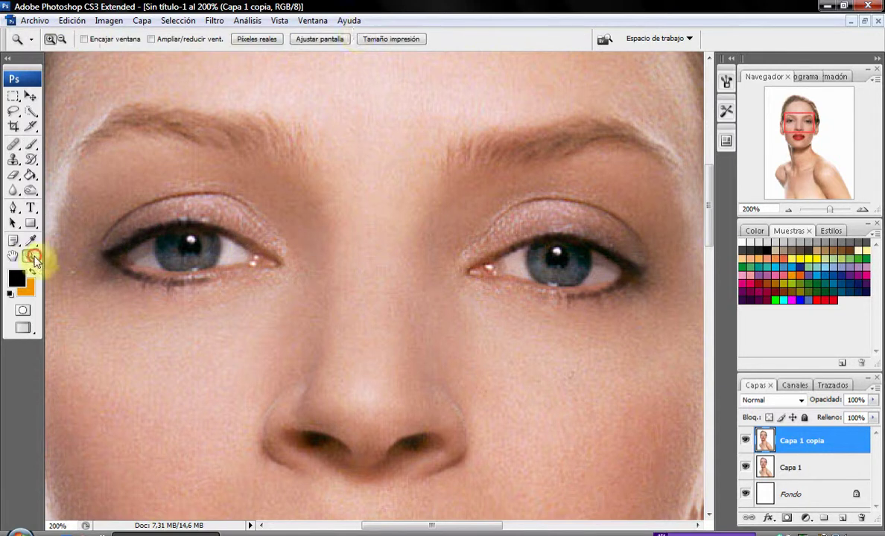
Fit the portrait on screen, then zoom to 200% on the eyes.
{"action": "left_click", "coordinate": [344, 38]}
{"action": "left_click", "coordinate": [338, 247]}
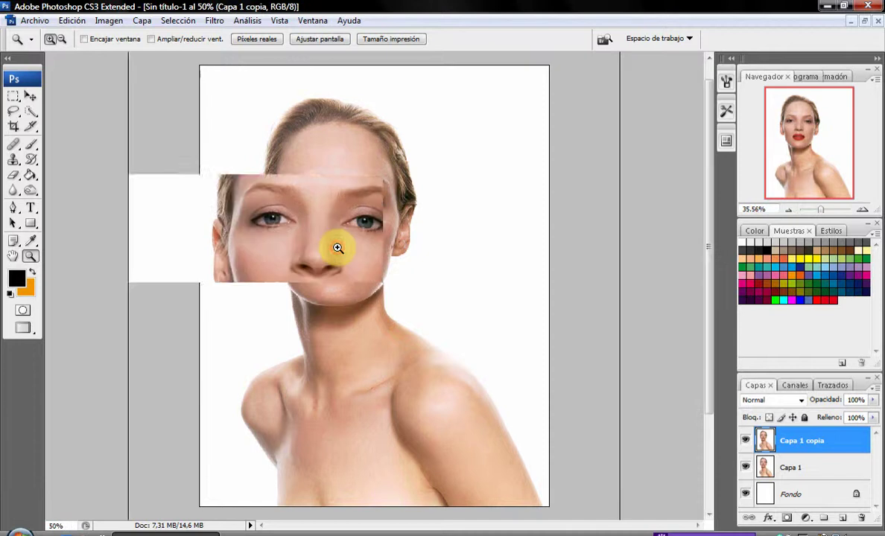
{"action": "left_click", "coordinate": [337, 248]}
{"action": "left_click", "coordinate": [330, 270]}
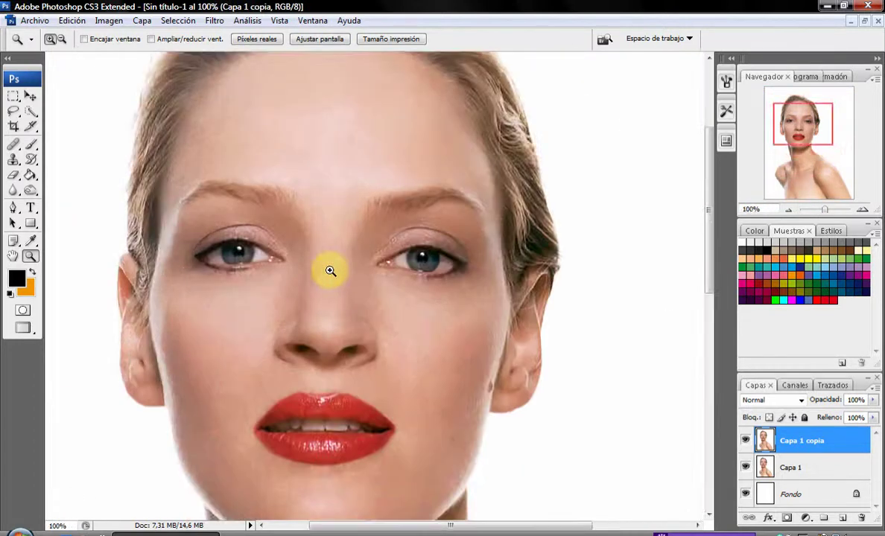
{"action": "left_click", "coordinate": [302, 272]}
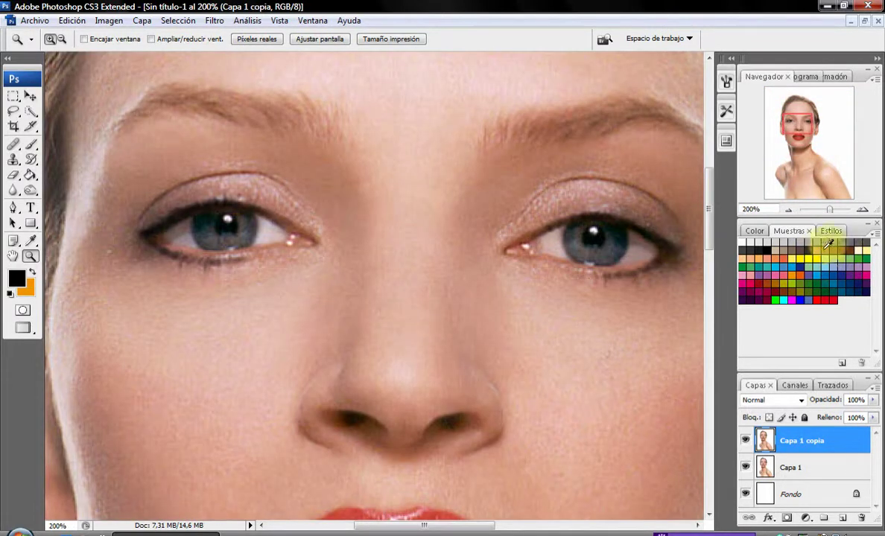
Paint soft tan shading under the eye with a swatch colour.
{"action": "left_click", "coordinate": [827, 246]}
{"action": "left_click", "coordinate": [31, 143]}
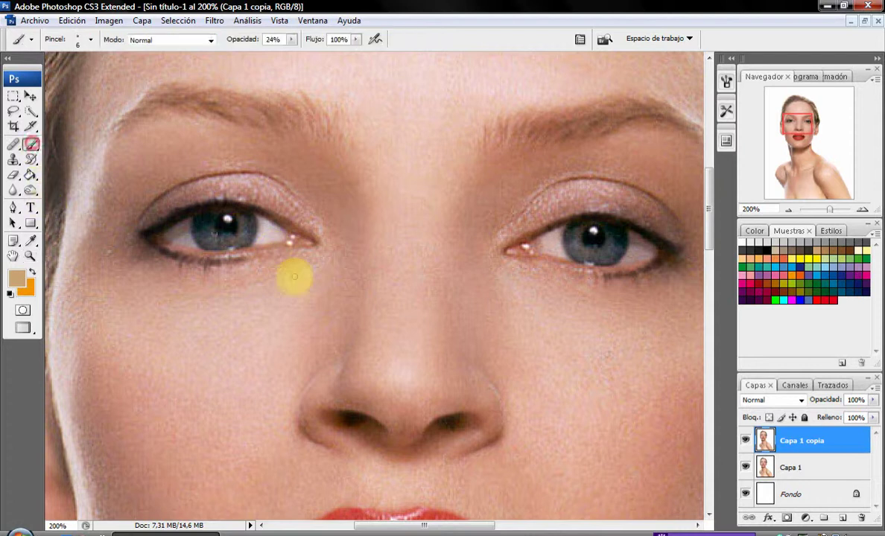
{"action": "left_click_drag", "start_coordinate": [243, 259], "coordinate": [227, 264]}
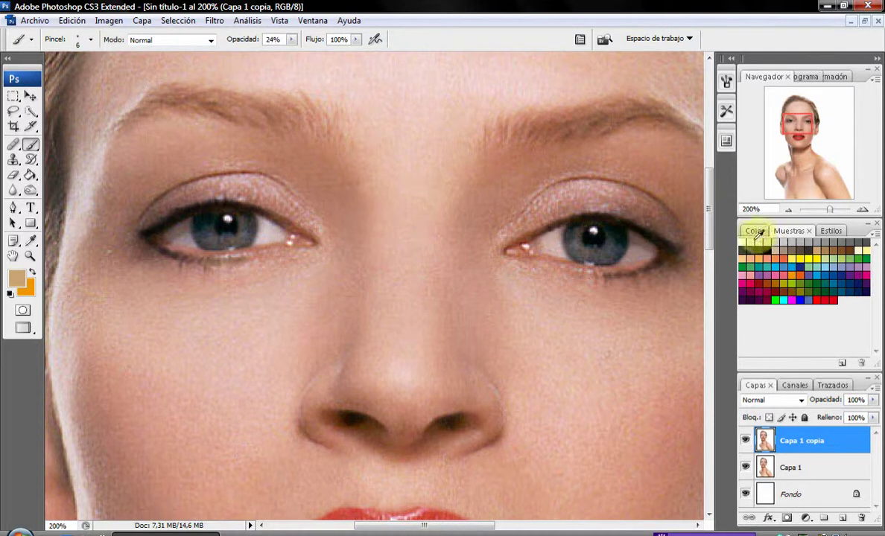
Switch to pale cream with a 22 px brush and undo the stray eyebrow stroke.
{"action": "left_click", "coordinate": [862, 248]}
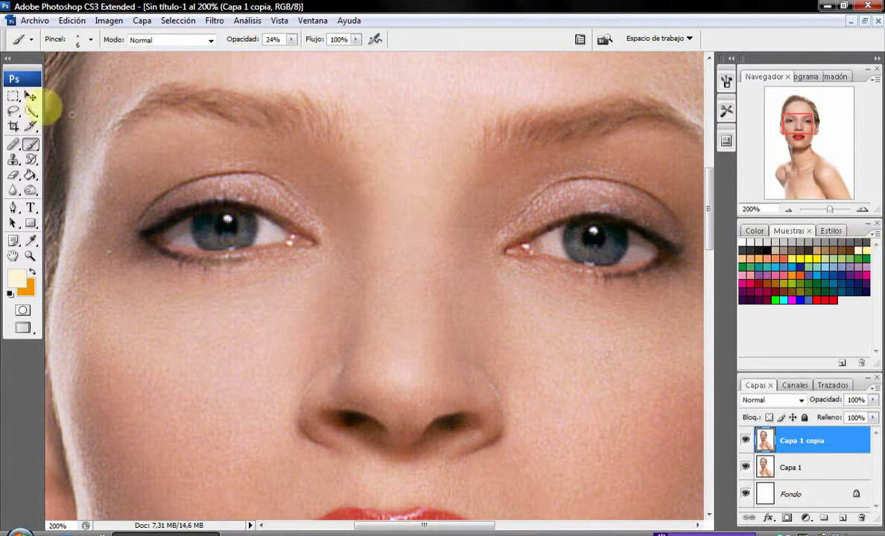
{"action": "right_click", "coordinate": [318, 237]}
{"action": "key", "text": "Return"}
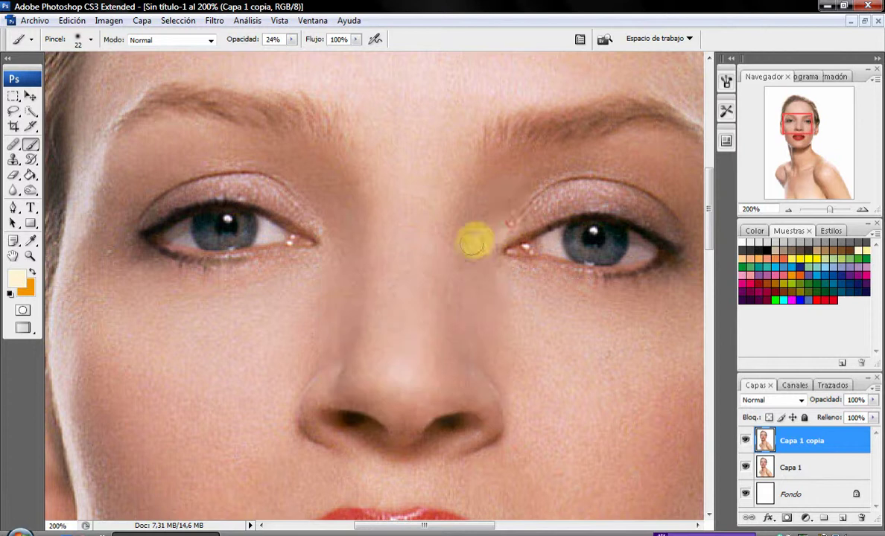
{"action": "left_click", "coordinate": [71, 21]}
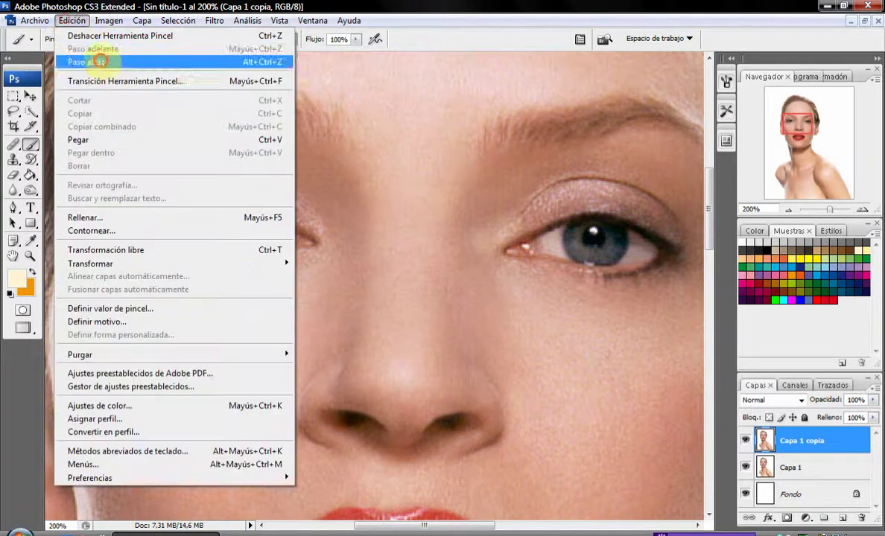
At 6% brush opacity, highlight the right inner eye corner and left upper lid in cream.
{"action": "left_click", "coordinate": [82, 59]}
{"action": "left_click", "coordinate": [518, 234]}
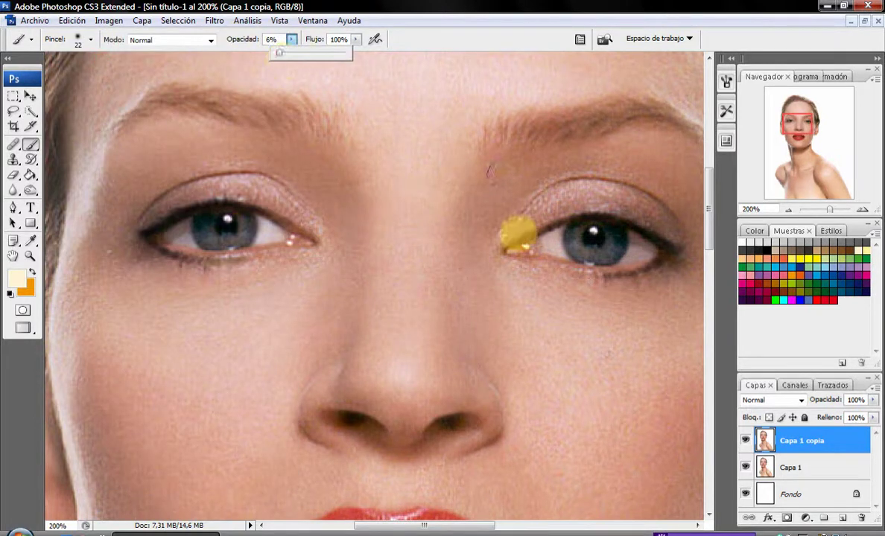
{"action": "mouse_move", "coordinate": [521, 220]}
{"action": "left_mouse_down"}
{"action": "mouse_move", "coordinate": [489, 270]}
{"action": "mouse_move", "coordinate": [484, 257]}
{"action": "mouse_move", "coordinate": [528, 274]}
{"action": "mouse_move", "coordinate": [483, 242]}
{"action": "mouse_move", "coordinate": [510, 213]}
{"action": "mouse_move", "coordinate": [600, 197]}
{"action": "mouse_move", "coordinate": [529, 212]}
{"action": "mouse_move", "coordinate": [595, 200]}
{"action": "mouse_move", "coordinate": [543, 203]}
{"action": "mouse_move", "coordinate": [503, 231]}
{"action": "left_mouse_up"}
{"action": "mouse_move", "coordinate": [243, 203]}
{"action": "left_mouse_down"}
{"action": "mouse_move", "coordinate": [217, 192]}
{"action": "mouse_move", "coordinate": [275, 199]}
{"action": "mouse_move", "coordinate": [203, 183]}
{"action": "mouse_move", "coordinate": [275, 198]}
{"action": "mouse_move", "coordinate": [199, 187]}
{"action": "mouse_move", "coordinate": [361, 245]}
{"action": "mouse_move", "coordinate": [290, 201]}
{"action": "mouse_move", "coordinate": [357, 246]}
{"action": "mouse_move", "coordinate": [292, 261]}
{"action": "mouse_move", "coordinate": [354, 243]}
{"action": "mouse_move", "coordinate": [457, 251]}
{"action": "mouse_move", "coordinate": [541, 229]}
{"action": "mouse_move", "coordinate": [490, 253]}
{"action": "mouse_move", "coordinate": [523, 270]}
{"action": "left_mouse_up"}
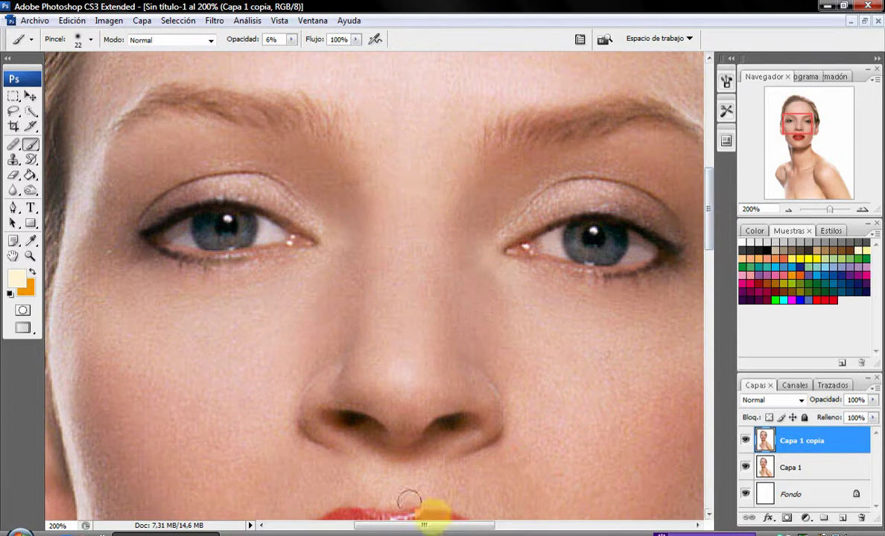
{"action": "left_click_drag", "start_coordinate": [440, 527], "coordinate": [485, 527]}
{"action": "mouse_move", "coordinate": [397, 168]}
{"action": "left_mouse_down"}
{"action": "mouse_move", "coordinate": [355, 153]}
{"action": "mouse_move", "coordinate": [436, 142]}
{"action": "mouse_move", "coordinate": [472, 182]}
{"action": "mouse_move", "coordinate": [405, 162]}
{"action": "left_mouse_up"}
Brush faint cream highlights along the brow bones under both eyebrows.
{"action": "left_click_drag", "start_coordinate": [500, 179], "coordinate": [494, 144]}
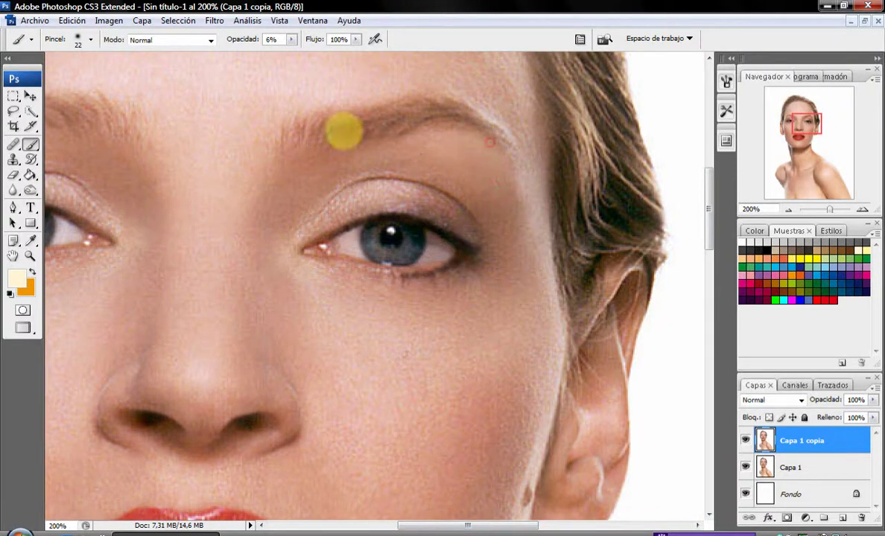
{"action": "left_click_drag", "start_coordinate": [434, 146], "coordinate": [375, 153]}
{"action": "mouse_move", "coordinate": [430, 174]}
{"action": "left_mouse_down"}
{"action": "mouse_move", "coordinate": [484, 161]}
{"action": "mouse_move", "coordinate": [409, 132]}
{"action": "left_mouse_up"}
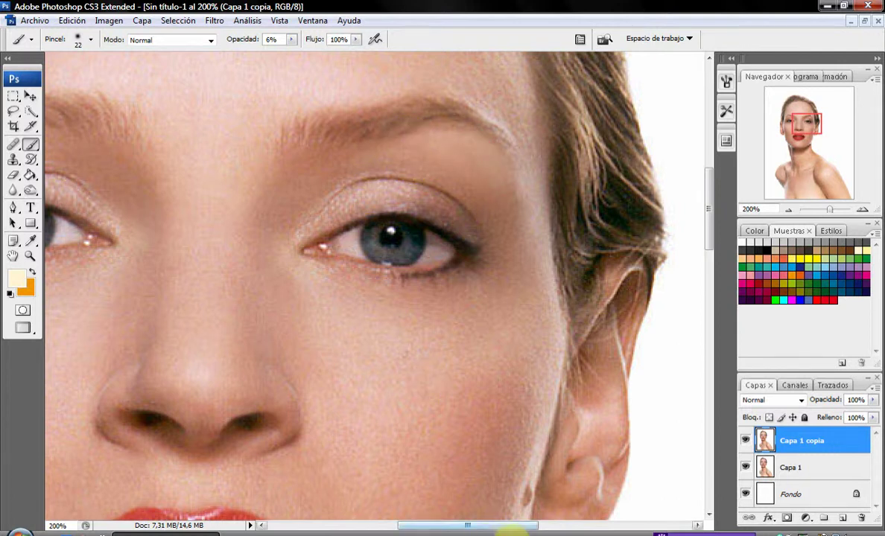
{"action": "left_click_drag", "start_coordinate": [506, 525], "coordinate": [445, 526]}
{"action": "left_click", "coordinate": [196, 149]}
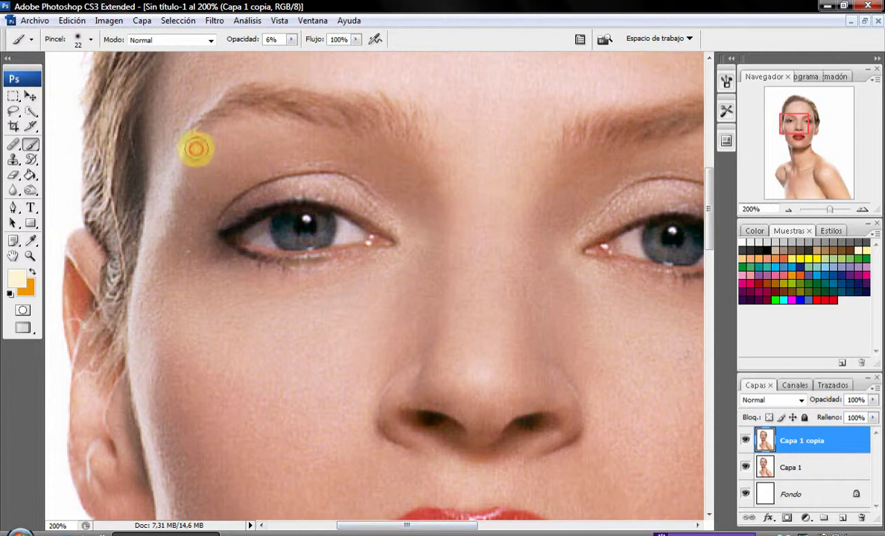
{"action": "left_click_drag", "start_coordinate": [196, 149], "coordinate": [322, 161]}
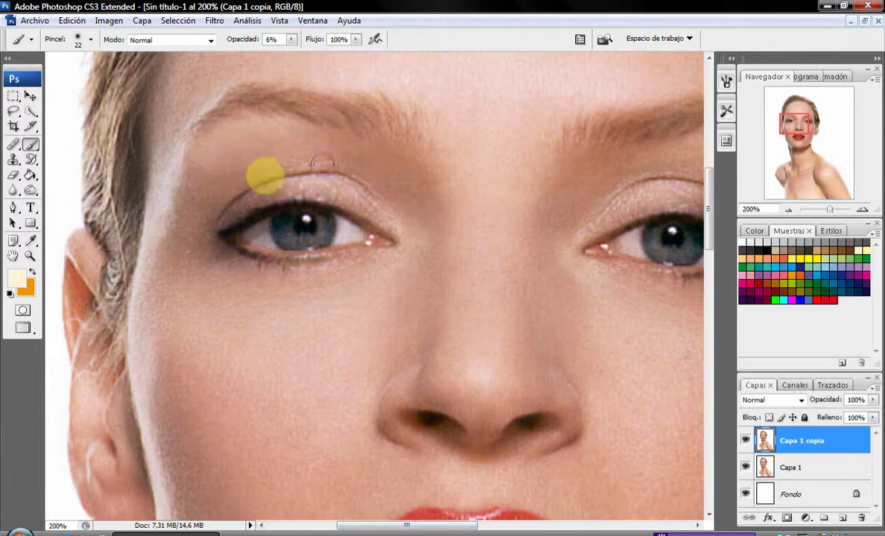
{"action": "mouse_move", "coordinate": [259, 134]}
{"action": "left_mouse_down"}
{"action": "mouse_move", "coordinate": [310, 137]}
{"action": "mouse_move", "coordinate": [233, 122]}
{"action": "mouse_move", "coordinate": [212, 157]}
{"action": "mouse_move", "coordinate": [341, 136]}
{"action": "mouse_move", "coordinate": [199, 164]}
{"action": "mouse_move", "coordinate": [171, 218]}
{"action": "left_mouse_up"}
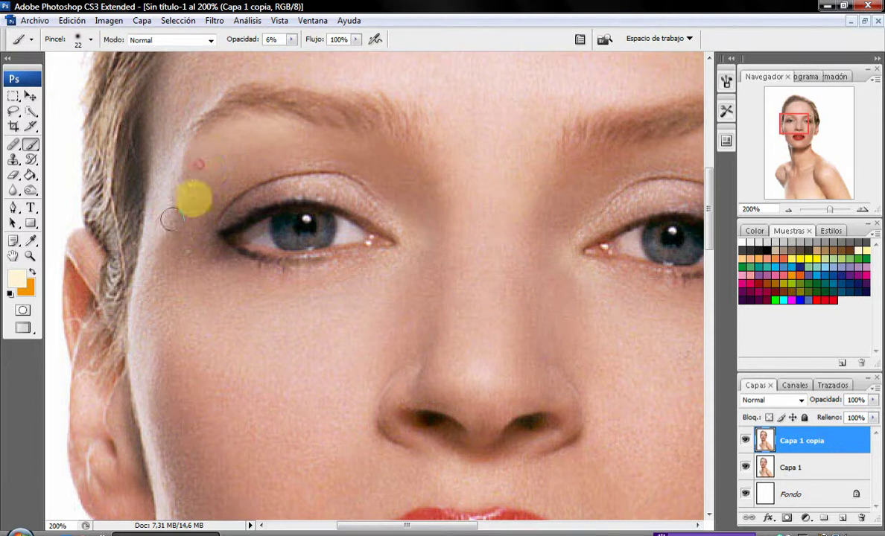
Fit the portrait, toggle Capa 1 copia to compare the lips, then zoom to 200% on the eyes.
{"action": "left_click", "coordinate": [30, 257]}
{"action": "left_click", "coordinate": [320, 39]}
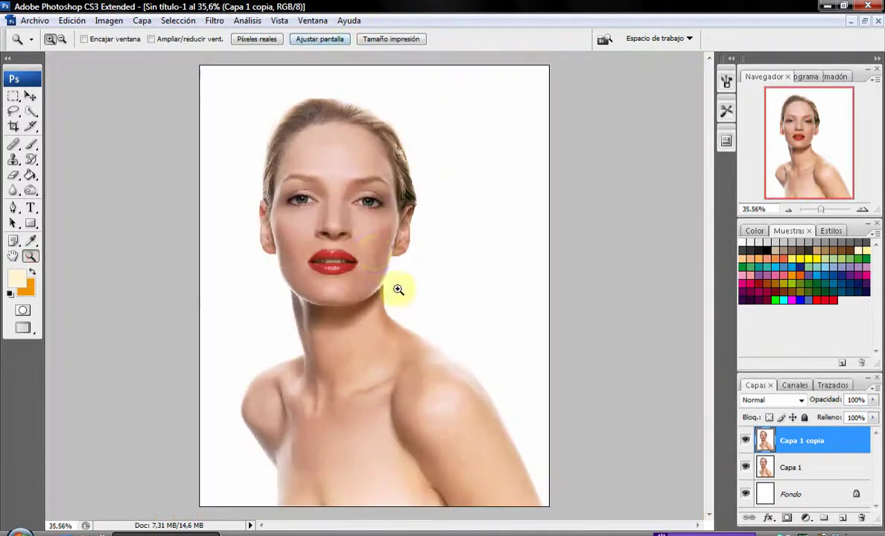
{"action": "left_click", "coordinate": [343, 224]}
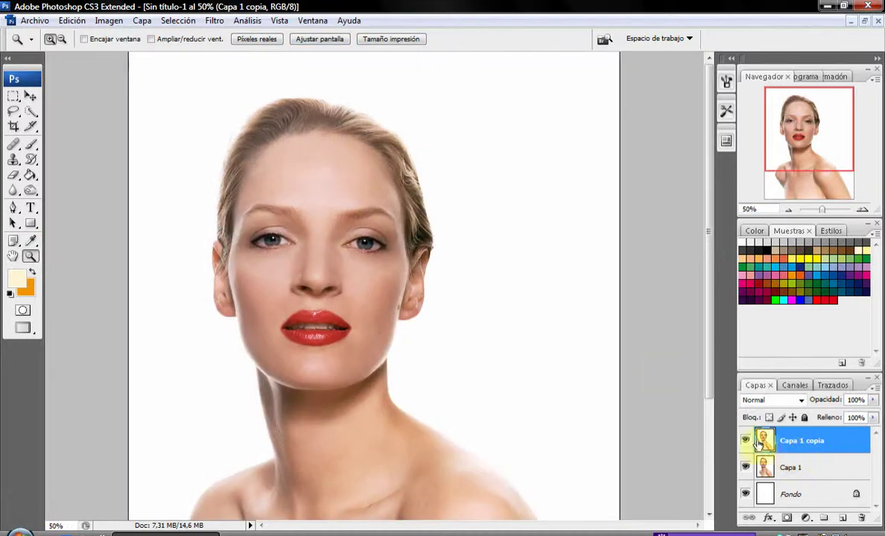
{"action": "left_click", "coordinate": [746, 442]}
{"action": "left_click", "coordinate": [746, 443]}
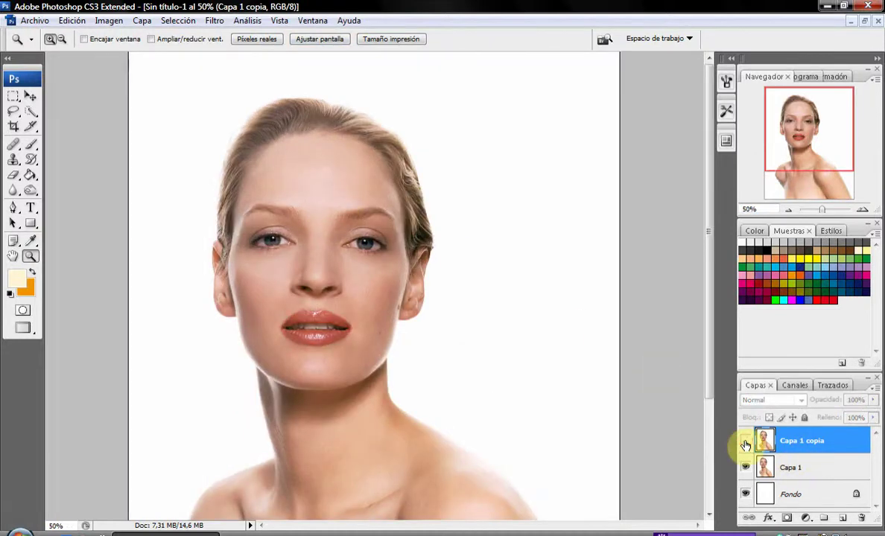
{"action": "left_click", "coordinate": [341, 291]}
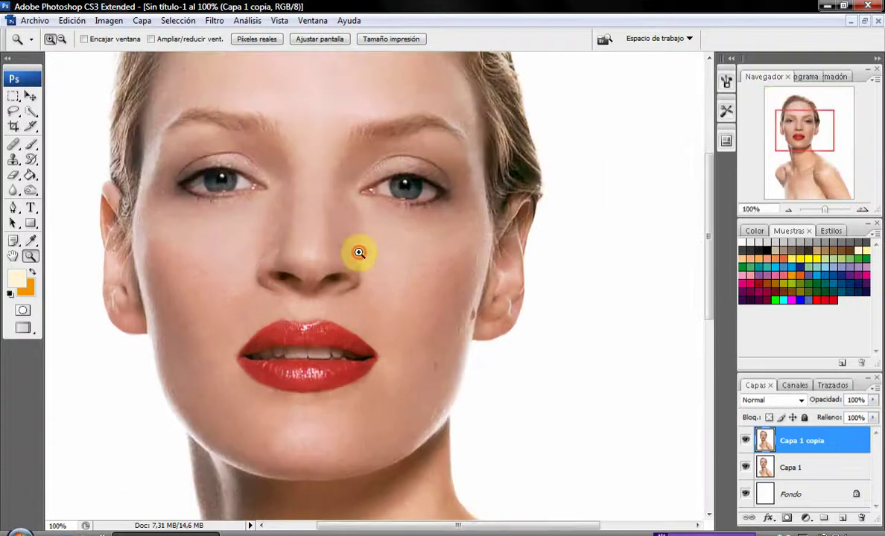
{"action": "left_click", "coordinate": [357, 254]}
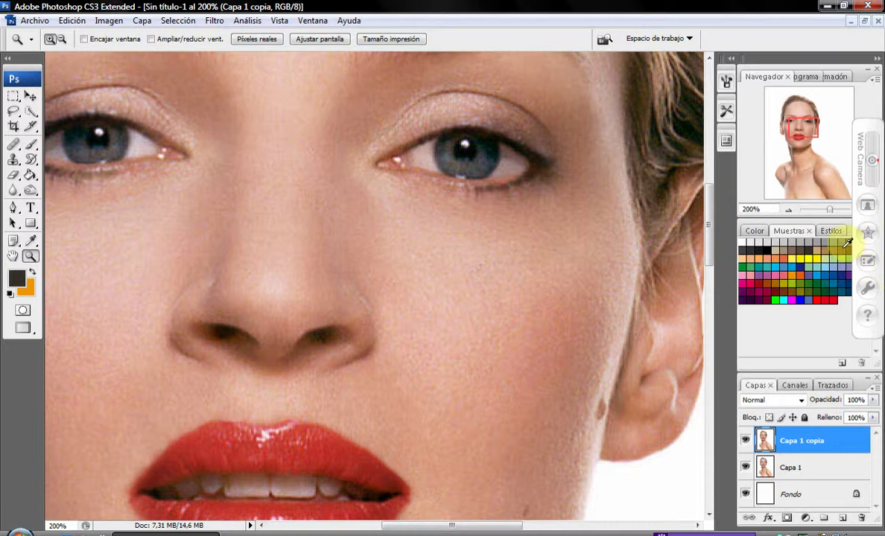
Shade the upper eyelid with faint brown at 6% opacity.
{"action": "left_click", "coordinate": [848, 244]}
{"action": "left_click", "coordinate": [30, 143]}
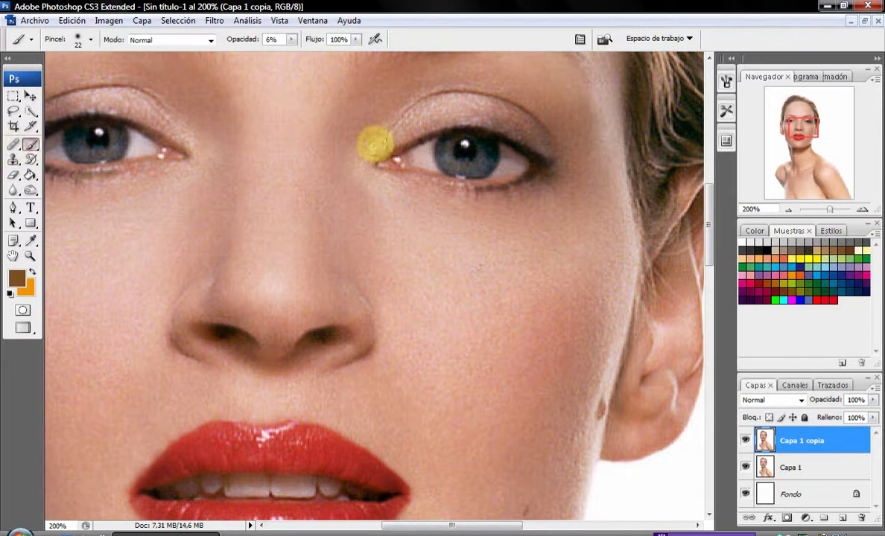
{"action": "mouse_move", "coordinate": [375, 145]}
{"action": "left_mouse_down"}
{"action": "mouse_move", "coordinate": [538, 135]}
{"action": "mouse_move", "coordinate": [460, 103]}
{"action": "mouse_move", "coordinate": [535, 130]}
{"action": "left_mouse_up"}
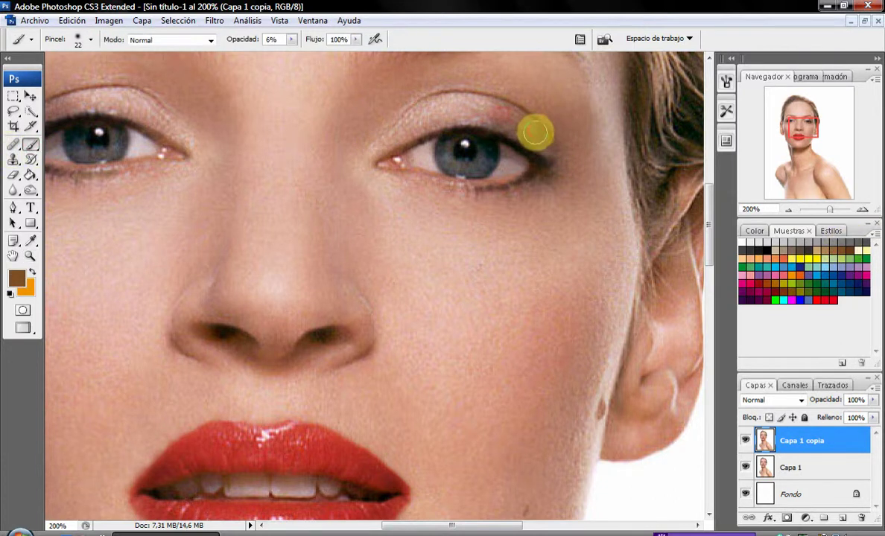
{"action": "mouse_move", "coordinate": [484, 108]}
{"action": "left_mouse_down"}
{"action": "mouse_move", "coordinate": [517, 128]}
{"action": "mouse_move", "coordinate": [443, 100]}
{"action": "mouse_move", "coordinate": [585, 149]}
{"action": "left_mouse_up"}
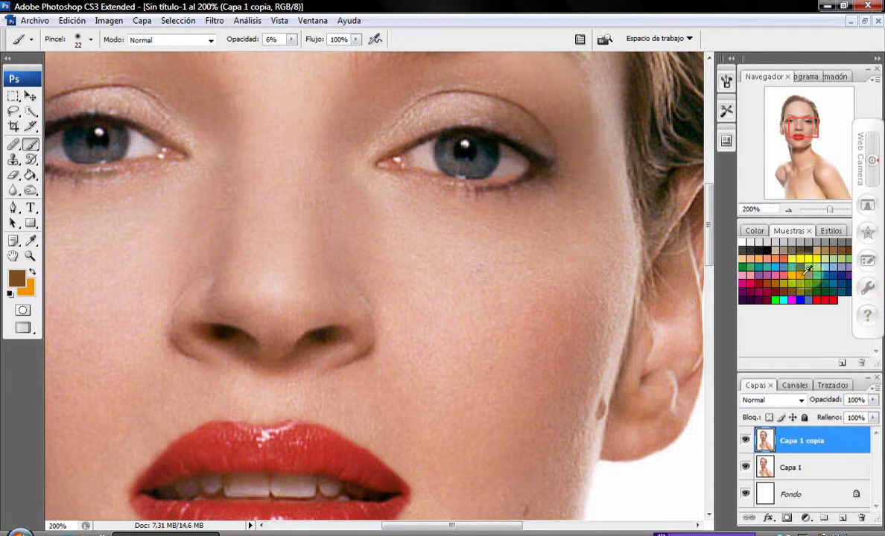
Darken both upper eyelids and the outer corner with faint black.
{"action": "left_click", "coordinate": [771, 249]}
{"action": "mouse_move", "coordinate": [476, 69]}
{"action": "left_mouse_down"}
{"action": "mouse_move", "coordinate": [555, 118]}
{"action": "mouse_move", "coordinate": [495, 89]}
{"action": "mouse_move", "coordinate": [564, 134]}
{"action": "left_mouse_up"}
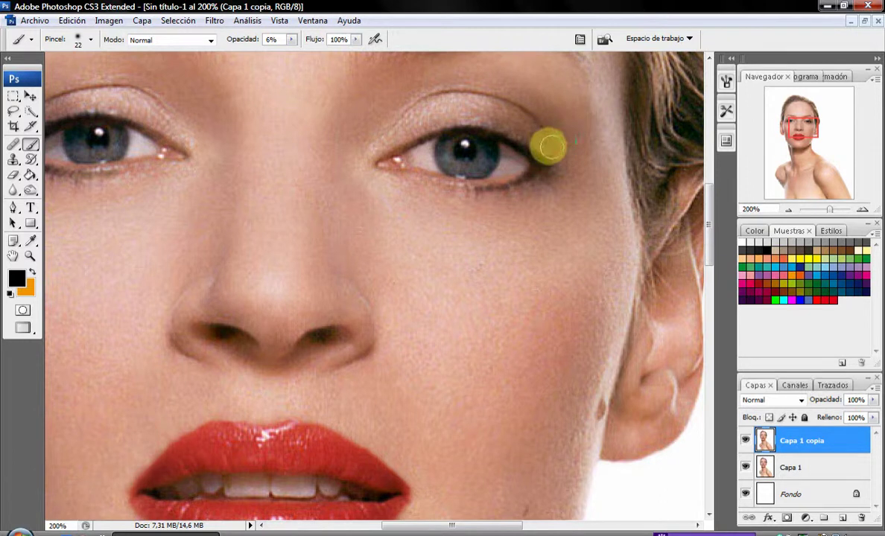
{"action": "mouse_move", "coordinate": [560, 130]}
{"action": "left_mouse_down"}
{"action": "mouse_move", "coordinate": [518, 92]}
{"action": "mouse_move", "coordinate": [456, 97]}
{"action": "left_mouse_up"}
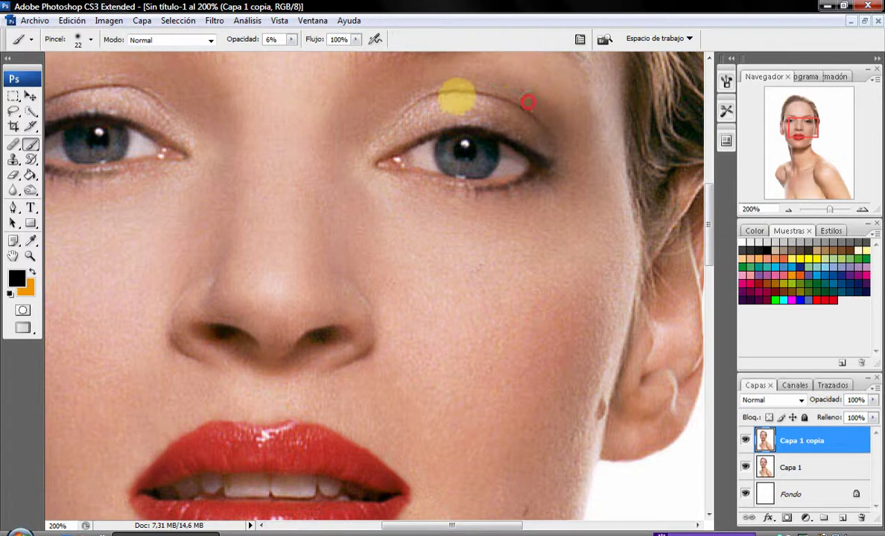
{"action": "mouse_move", "coordinate": [516, 100]}
{"action": "left_mouse_down"}
{"action": "mouse_move", "coordinate": [415, 94]}
{"action": "mouse_move", "coordinate": [546, 108]}
{"action": "mouse_move", "coordinate": [573, 122]}
{"action": "mouse_move", "coordinate": [521, 87]}
{"action": "mouse_move", "coordinate": [560, 112]}
{"action": "mouse_move", "coordinate": [483, 95]}
{"action": "left_mouse_up"}
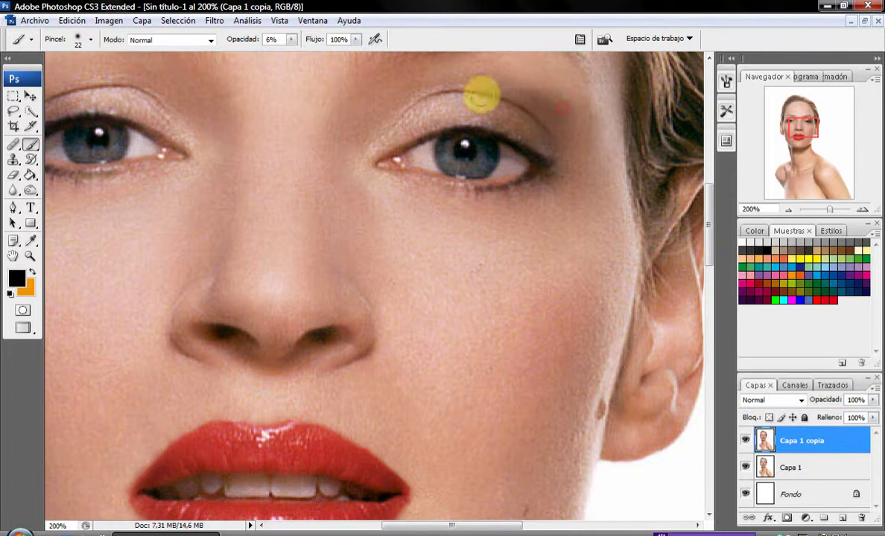
{"action": "mouse_move", "coordinate": [542, 117]}
{"action": "left_mouse_down"}
{"action": "mouse_move", "coordinate": [528, 135]}
{"action": "mouse_move", "coordinate": [454, 93]}
{"action": "mouse_move", "coordinate": [514, 99]}
{"action": "mouse_move", "coordinate": [439, 83]}
{"action": "mouse_move", "coordinate": [371, 173]}
{"action": "mouse_move", "coordinate": [372, 492]}
{"action": "left_mouse_up"}
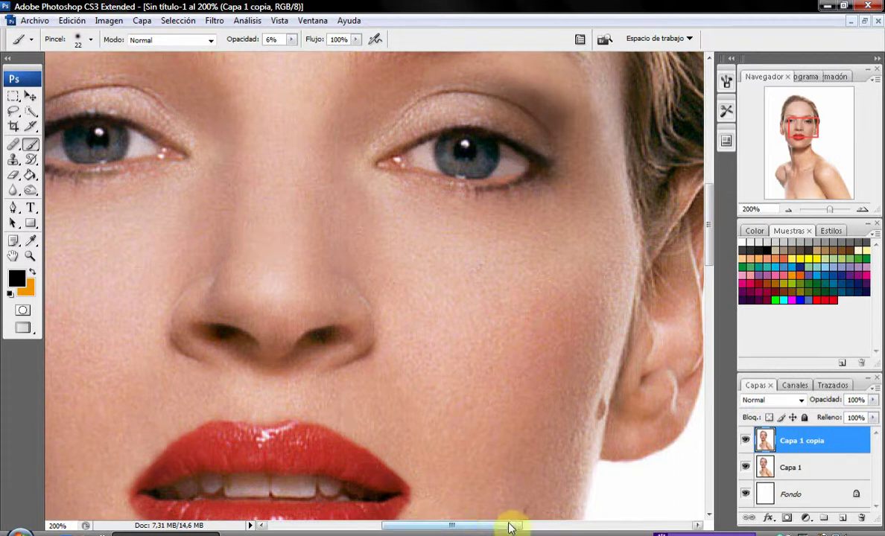
{"action": "left_click_drag", "start_coordinate": [510, 528], "coordinate": [405, 526]}
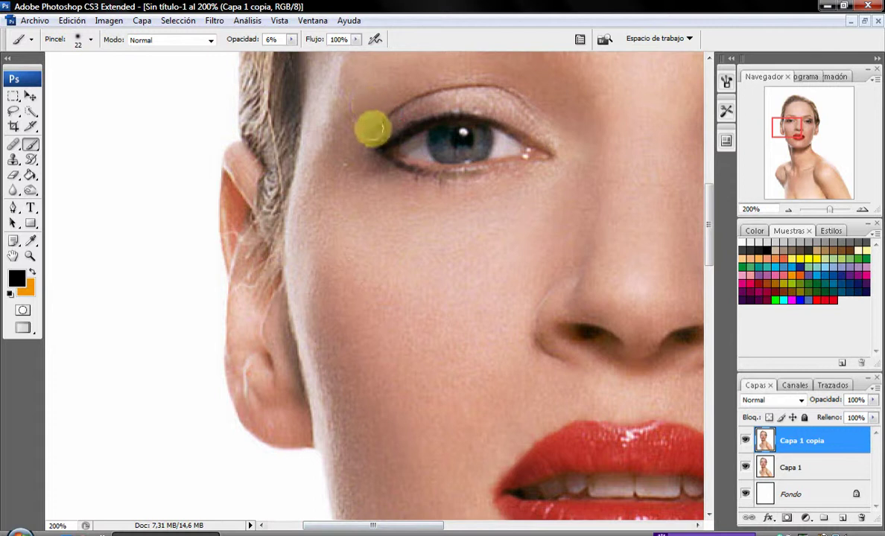
{"action": "mouse_move", "coordinate": [363, 115]}
{"action": "left_mouse_down"}
{"action": "mouse_move", "coordinate": [438, 79]}
{"action": "mouse_move", "coordinate": [372, 112]}
{"action": "mouse_move", "coordinate": [473, 88]}
{"action": "mouse_move", "coordinate": [438, 89]}
{"action": "mouse_move", "coordinate": [351, 137]}
{"action": "mouse_move", "coordinate": [356, 110]}
{"action": "mouse_move", "coordinate": [467, 70]}
{"action": "mouse_move", "coordinate": [385, 99]}
{"action": "mouse_move", "coordinate": [434, 93]}
{"action": "mouse_move", "coordinate": [391, 103]}
{"action": "mouse_move", "coordinate": [405, 105]}
{"action": "mouse_move", "coordinate": [366, 121]}
{"action": "mouse_move", "coordinate": [411, 89]}
{"action": "mouse_move", "coordinate": [357, 124]}
{"action": "mouse_move", "coordinate": [514, 85]}
{"action": "mouse_move", "coordinate": [442, 82]}
{"action": "mouse_move", "coordinate": [523, 82]}
{"action": "left_mouse_up"}
Re-zoom onto both eyes and darken the right outer corner and left upper lid.
{"action": "left_click", "coordinate": [30, 255]}
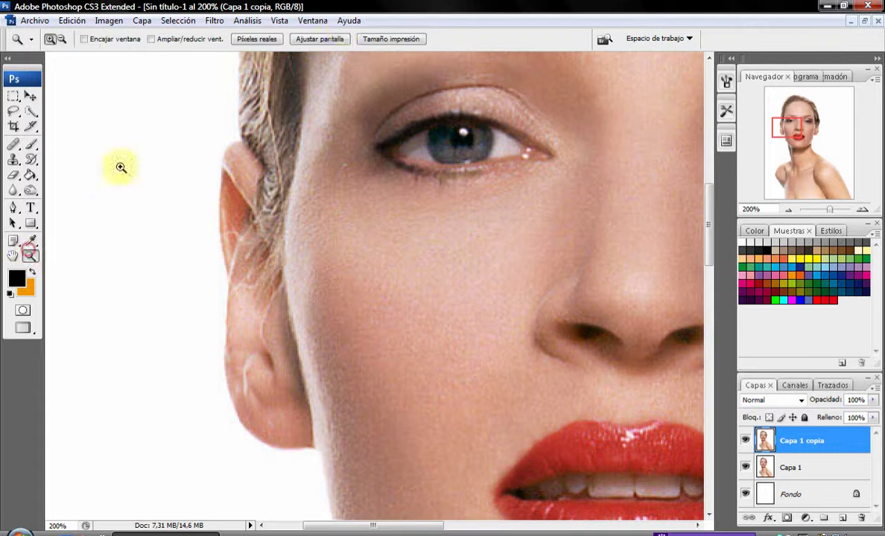
{"action": "left_click", "coordinate": [332, 40]}
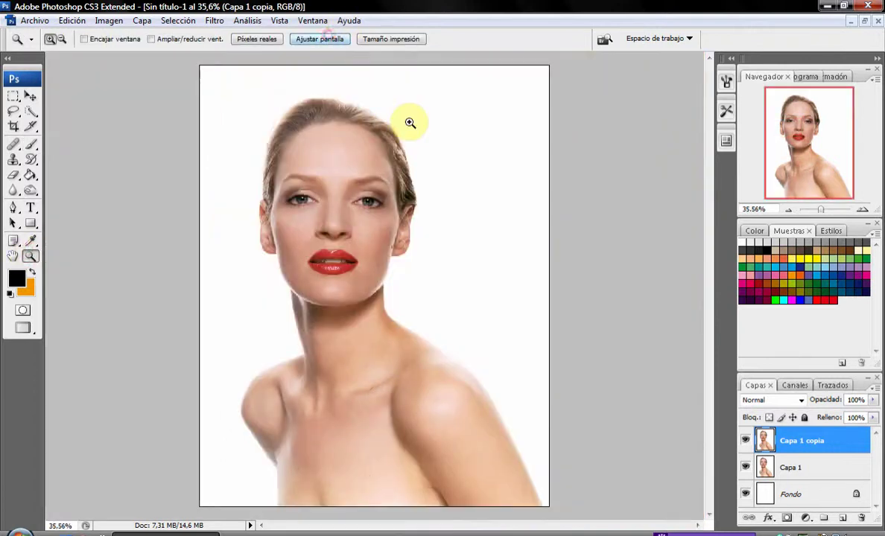
{"action": "left_click", "coordinate": [338, 215]}
{"action": "left_click", "coordinate": [358, 298]}
{"action": "left_click", "coordinate": [362, 346]}
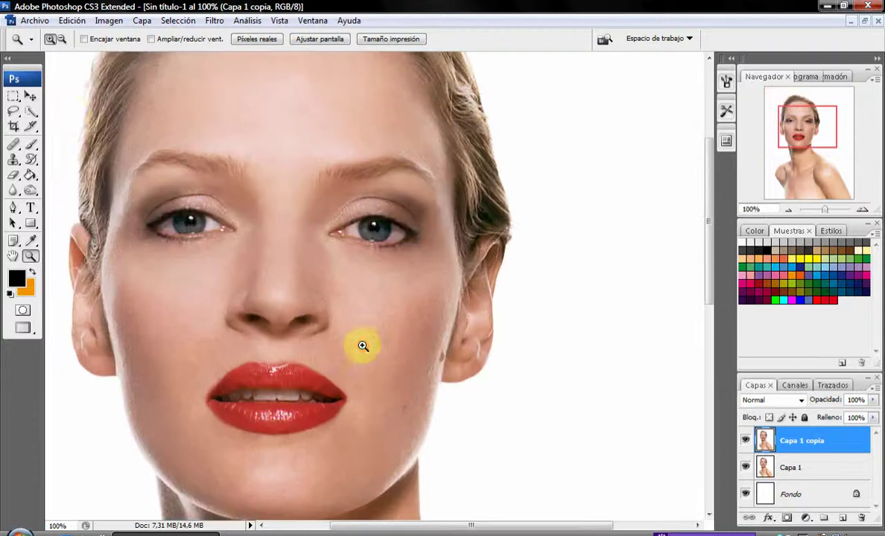
{"action": "left_click", "coordinate": [31, 144]}
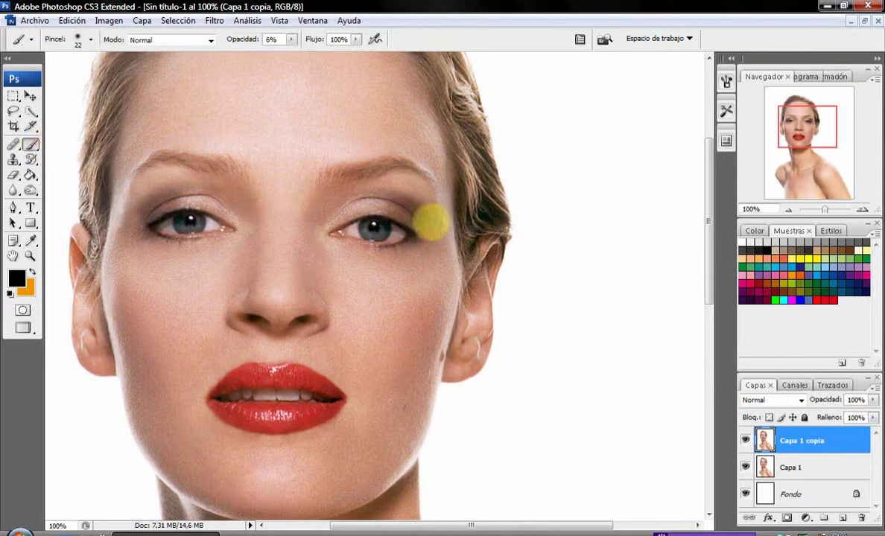
{"action": "mouse_move", "coordinate": [422, 218]}
{"action": "left_mouse_down"}
{"action": "mouse_move", "coordinate": [408, 238]}
{"action": "mouse_move", "coordinate": [429, 207]}
{"action": "mouse_move", "coordinate": [345, 199]}
{"action": "mouse_move", "coordinate": [387, 201]}
{"action": "left_mouse_up"}
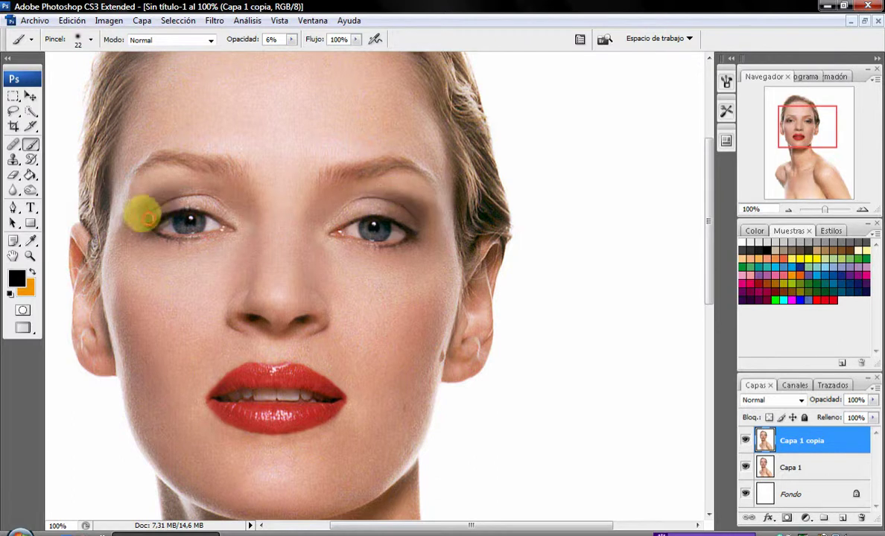
{"action": "mouse_move", "coordinate": [148, 216]}
{"action": "left_mouse_down"}
{"action": "mouse_move", "coordinate": [236, 194]}
{"action": "mouse_move", "coordinate": [158, 197]}
{"action": "mouse_move", "coordinate": [221, 197]}
{"action": "mouse_move", "coordinate": [125, 235]}
{"action": "left_mouse_up"}
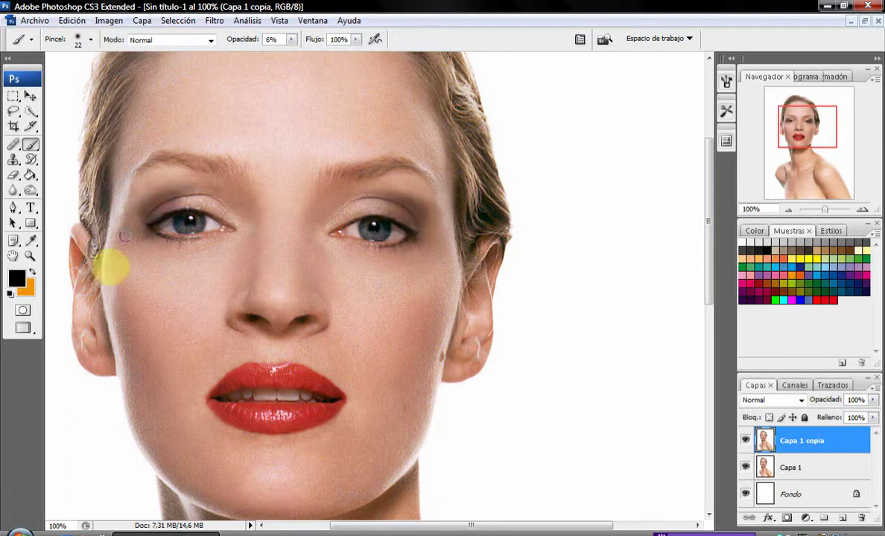
{"action": "left_click", "coordinate": [30, 255]}
{"action": "left_click", "coordinate": [181, 222]}
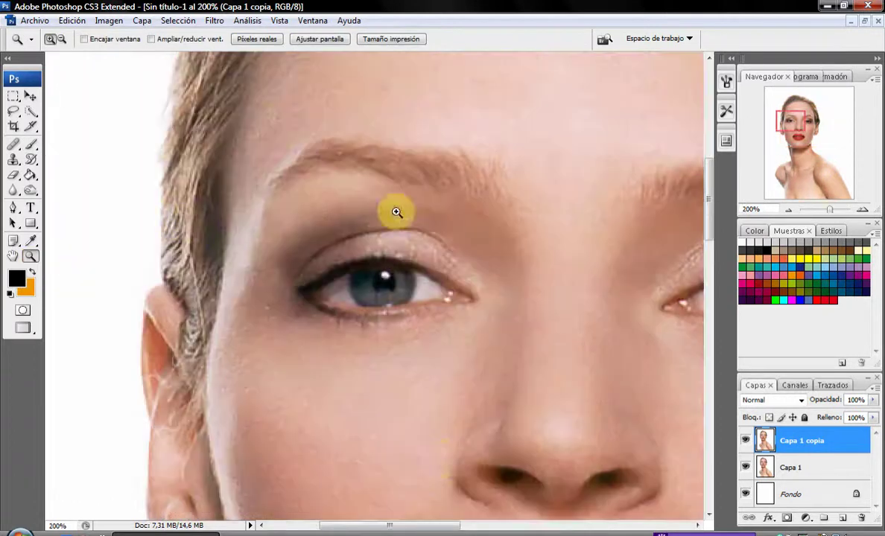
Brush faint pink from the swatches onto the upper eyelids and crease.
{"action": "left_click_drag", "start_coordinate": [400, 529], "coordinate": [455, 526]}
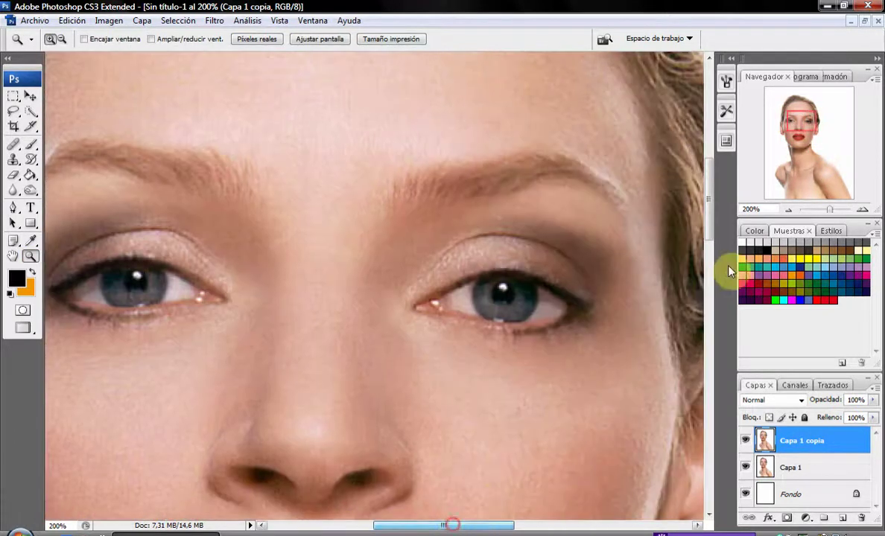
{"action": "left_click", "coordinate": [786, 274]}
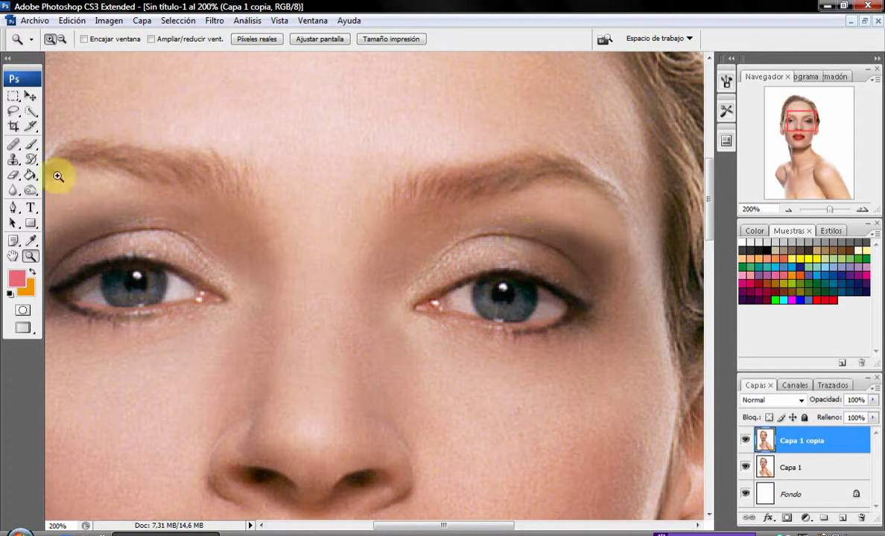
{"action": "left_click", "coordinate": [32, 143]}
{"action": "mouse_move", "coordinate": [529, 241]}
{"action": "left_mouse_down"}
{"action": "mouse_move", "coordinate": [494, 250]}
{"action": "mouse_move", "coordinate": [577, 252]}
{"action": "mouse_move", "coordinate": [558, 267]}
{"action": "mouse_move", "coordinate": [530, 255]}
{"action": "mouse_move", "coordinate": [457, 260]}
{"action": "mouse_move", "coordinate": [527, 231]}
{"action": "mouse_move", "coordinate": [475, 230]}
{"action": "mouse_move", "coordinate": [584, 237]}
{"action": "mouse_move", "coordinate": [551, 239]}
{"action": "mouse_move", "coordinate": [597, 262]}
{"action": "mouse_move", "coordinate": [618, 245]}
{"action": "mouse_move", "coordinate": [430, 241]}
{"action": "mouse_move", "coordinate": [541, 257]}
{"action": "mouse_move", "coordinate": [458, 269]}
{"action": "mouse_move", "coordinate": [551, 252]}
{"action": "mouse_move", "coordinate": [498, 483]}
{"action": "left_mouse_up"}
{"action": "left_click_drag", "start_coordinate": [489, 531], "coordinate": [455, 525]}
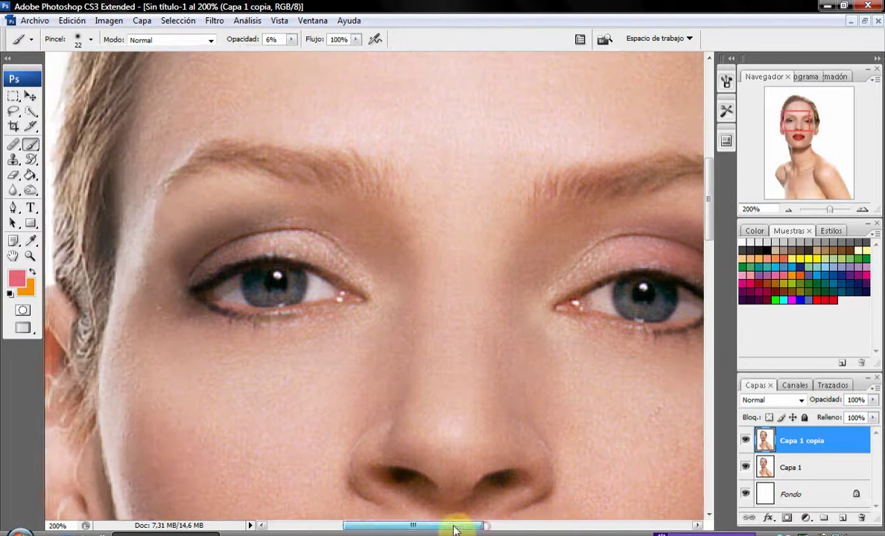
{"action": "mouse_move", "coordinate": [241, 246]}
{"action": "left_mouse_down"}
{"action": "mouse_move", "coordinate": [333, 248]}
{"action": "mouse_move", "coordinate": [237, 258]}
{"action": "mouse_move", "coordinate": [336, 249]}
{"action": "mouse_move", "coordinate": [251, 241]}
{"action": "mouse_move", "coordinate": [318, 243]}
{"action": "mouse_move", "coordinate": [227, 226]}
{"action": "mouse_move", "coordinate": [297, 216]}
{"action": "mouse_move", "coordinate": [231, 224]}
{"action": "left_mouse_up"}
{"action": "mouse_move", "coordinate": [359, 219]}
{"action": "left_mouse_down"}
{"action": "mouse_move", "coordinate": [200, 260]}
{"action": "mouse_move", "coordinate": [236, 260]}
{"action": "mouse_move", "coordinate": [308, 233]}
{"action": "mouse_move", "coordinate": [257, 209]}
{"action": "mouse_move", "coordinate": [282, 262]}
{"action": "left_mouse_up"}
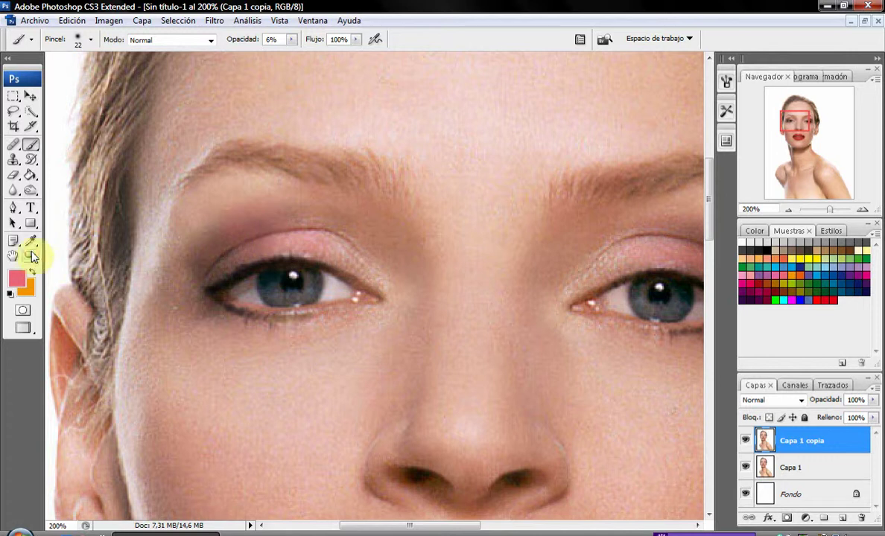
Fit the portrait on screen and hide Capa 1 copia to compare with the original.
{"action": "left_click", "coordinate": [30, 255]}
{"action": "left_click", "coordinate": [324, 40]}
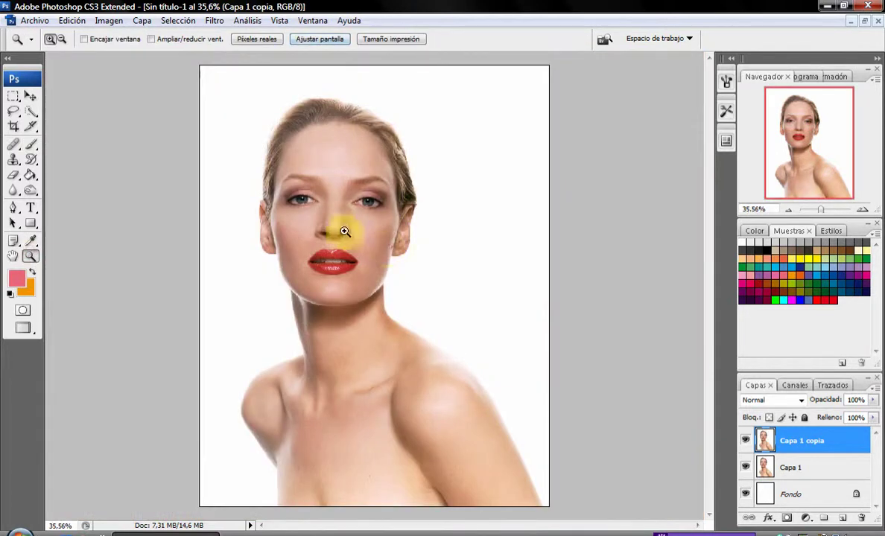
{"action": "double_click", "coordinate": [753, 441]}
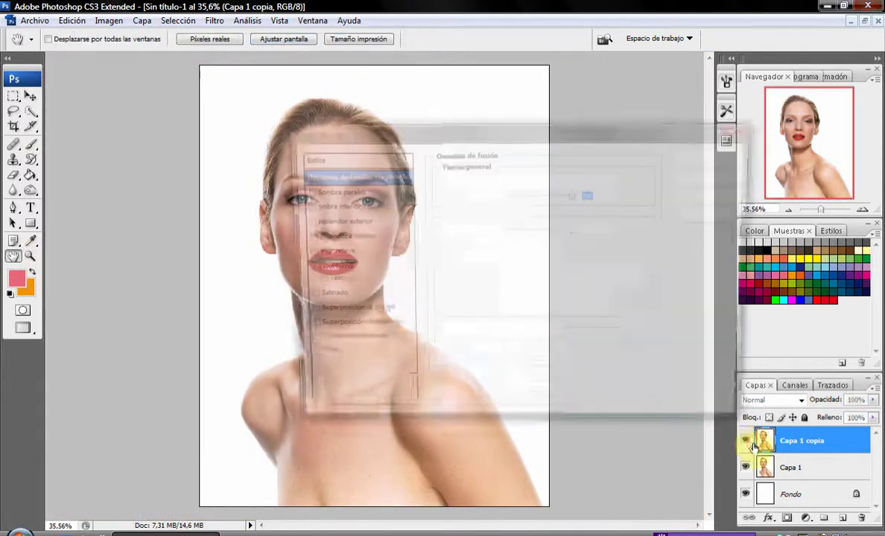
{"action": "left_click", "coordinate": [723, 176]}
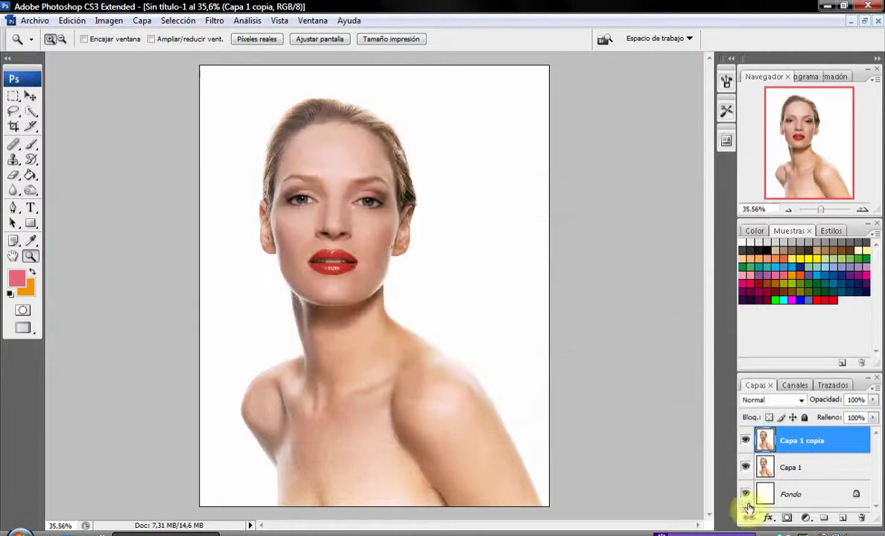
{"action": "left_click", "coordinate": [746, 442]}
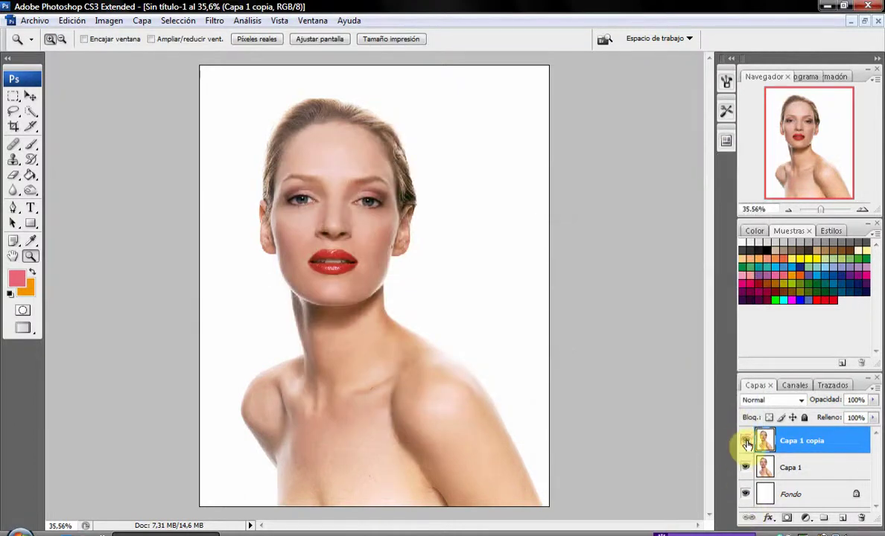
Show the makeup layer again and zoom in close on the right-hand eye.
{"action": "left_click", "coordinate": [746, 442]}
{"action": "left_click", "coordinate": [329, 227]}
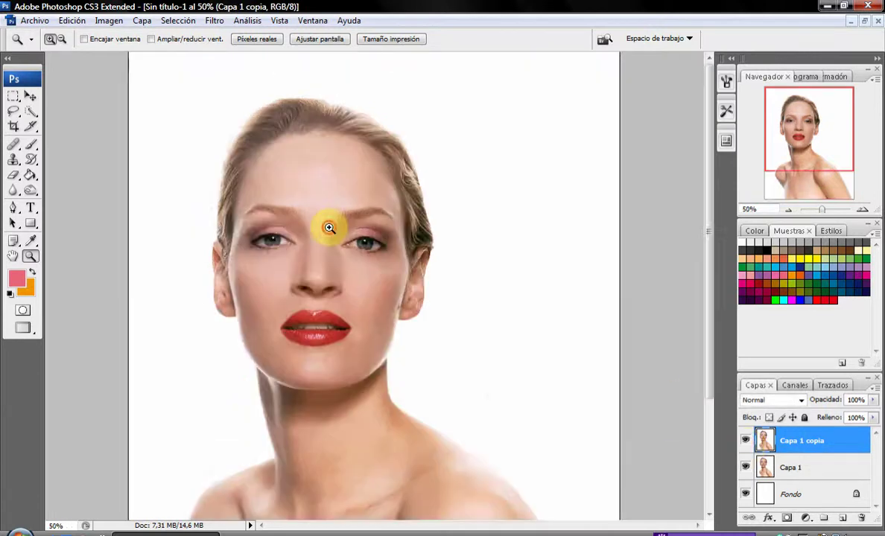
{"action": "left_click", "coordinate": [376, 324]}
{"action": "left_click", "coordinate": [363, 325]}
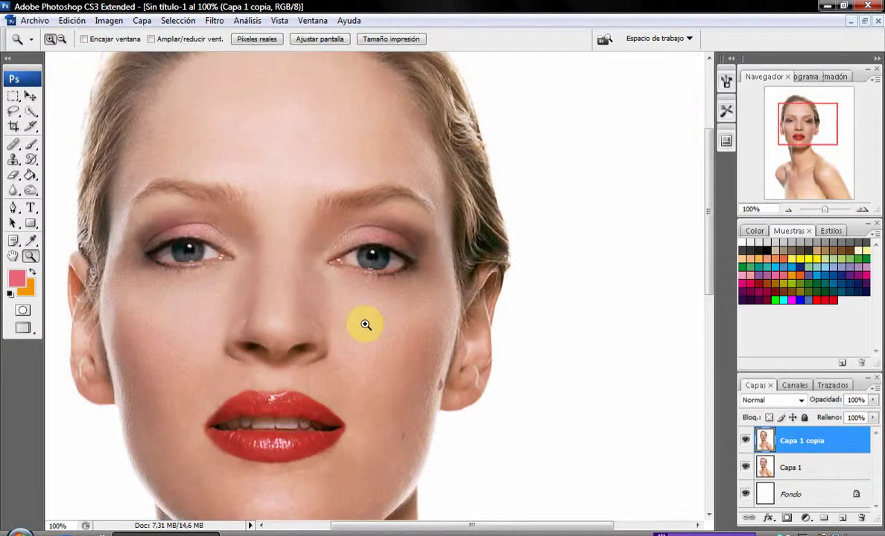
{"action": "left_click", "coordinate": [341, 281]}
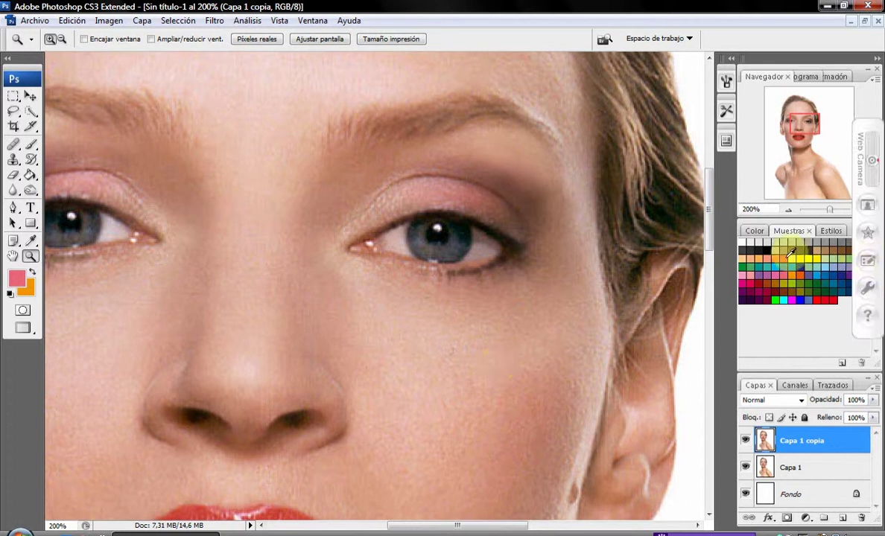
Tint the right eyelid's outer corner faint red and build black shadow on the left upper lid.
{"action": "left_click", "coordinate": [822, 300]}
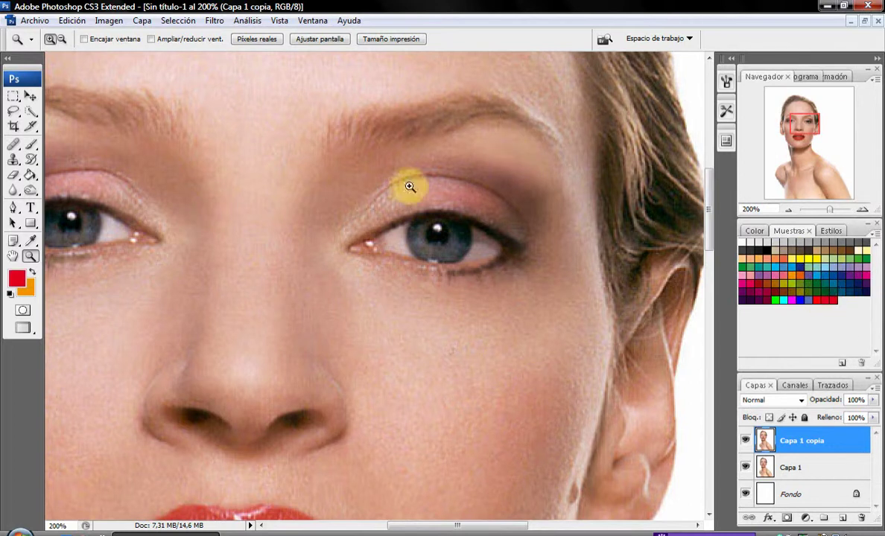
{"action": "left_click", "coordinate": [30, 143]}
{"action": "left_click_drag", "start_coordinate": [500, 215], "coordinate": [513, 205]}
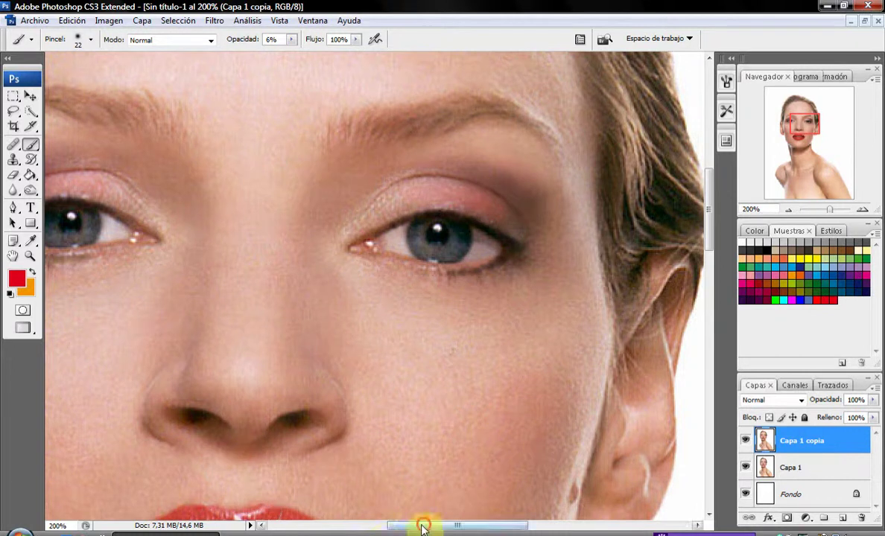
{"action": "left_click_drag", "start_coordinate": [422, 527], "coordinate": [397, 527]}
{"action": "mouse_move", "coordinate": [158, 191]}
{"action": "left_mouse_down"}
{"action": "mouse_move", "coordinate": [151, 160]}
{"action": "mouse_move", "coordinate": [189, 191]}
{"action": "left_mouse_up"}
{"action": "left_click", "coordinate": [765, 248]}
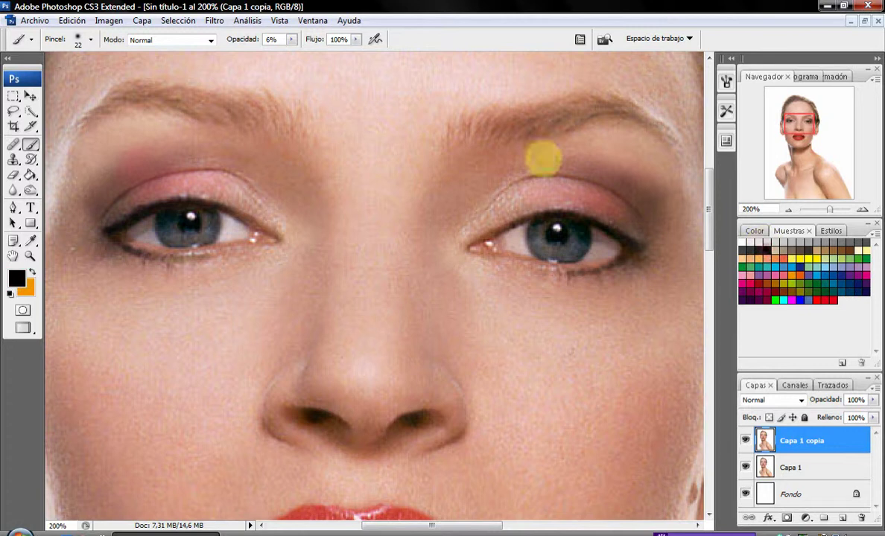
{"action": "mouse_move", "coordinate": [138, 181]}
{"action": "left_mouse_down"}
{"action": "mouse_move", "coordinate": [158, 172]}
{"action": "mouse_move", "coordinate": [105, 182]}
{"action": "mouse_move", "coordinate": [209, 173]}
{"action": "left_mouse_up"}
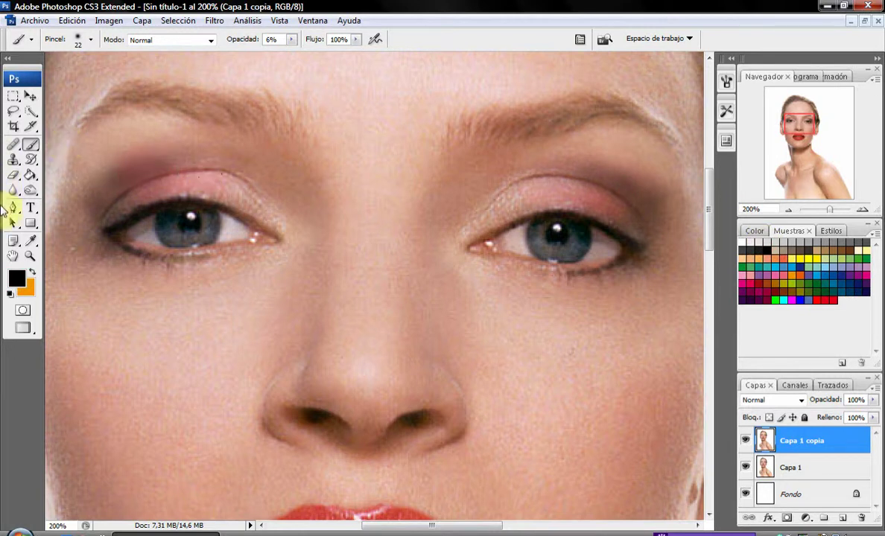
{"action": "left_click", "coordinate": [31, 255]}
Fit the portrait, toggle Capa 1 copia to compare, then zoom in on the eyes.
{"action": "left_click", "coordinate": [318, 39]}
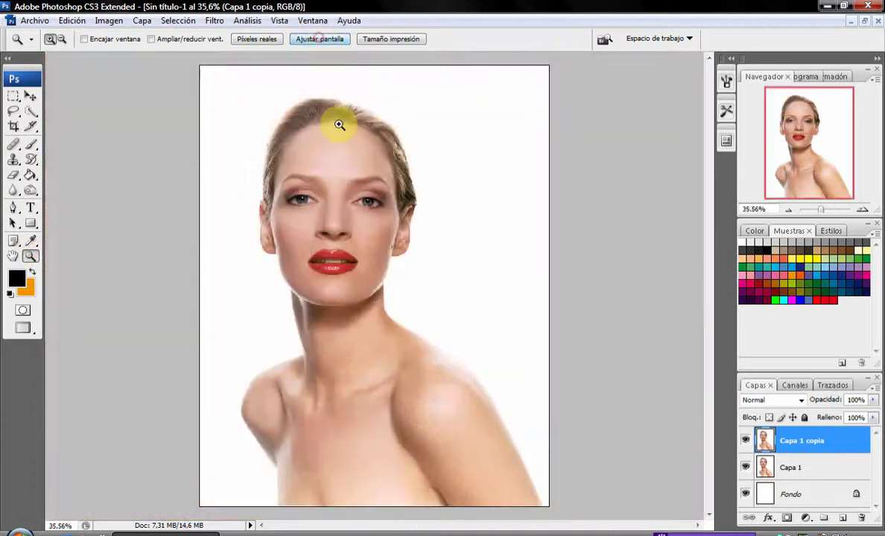
{"action": "left_click", "coordinate": [747, 441]}
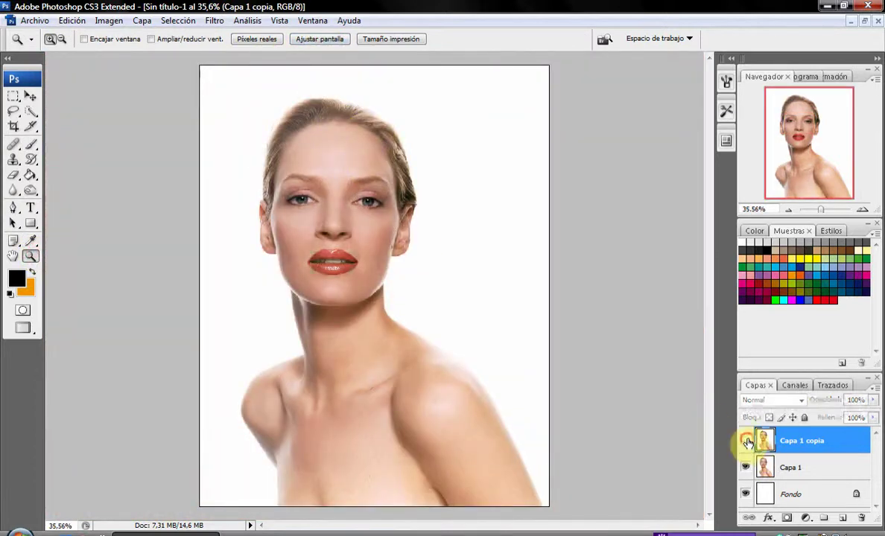
{"action": "left_click", "coordinate": [745, 441]}
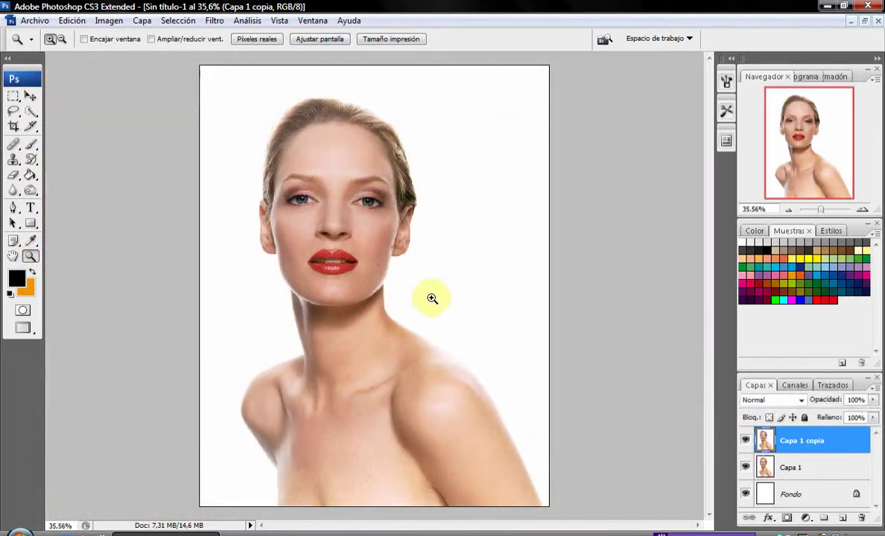
{"action": "left_click", "coordinate": [381, 259]}
{"action": "left_click", "coordinate": [381, 259]}
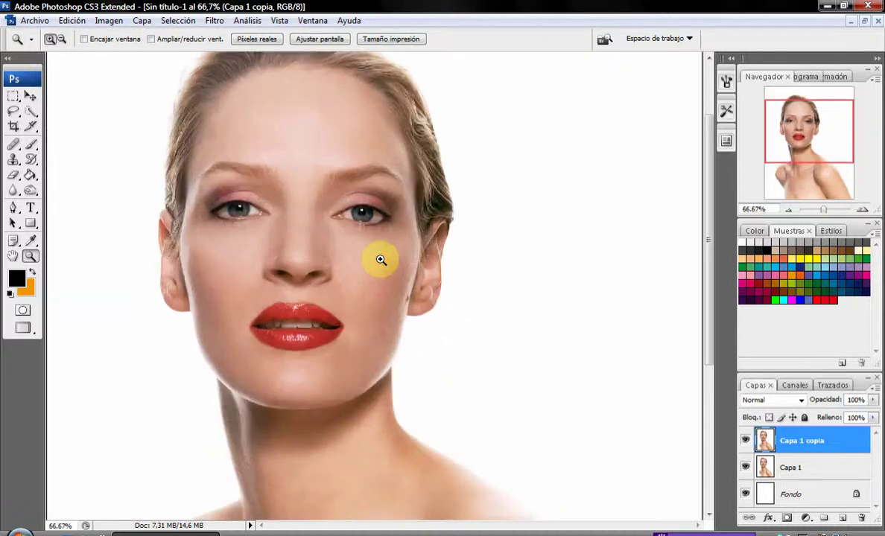
{"action": "left_click", "coordinate": [346, 198]}
{"action": "left_click", "coordinate": [358, 228]}
Softly fill in the eyebrows with black at 6% opacity, then view the whole face.
{"action": "left_click", "coordinate": [31, 146]}
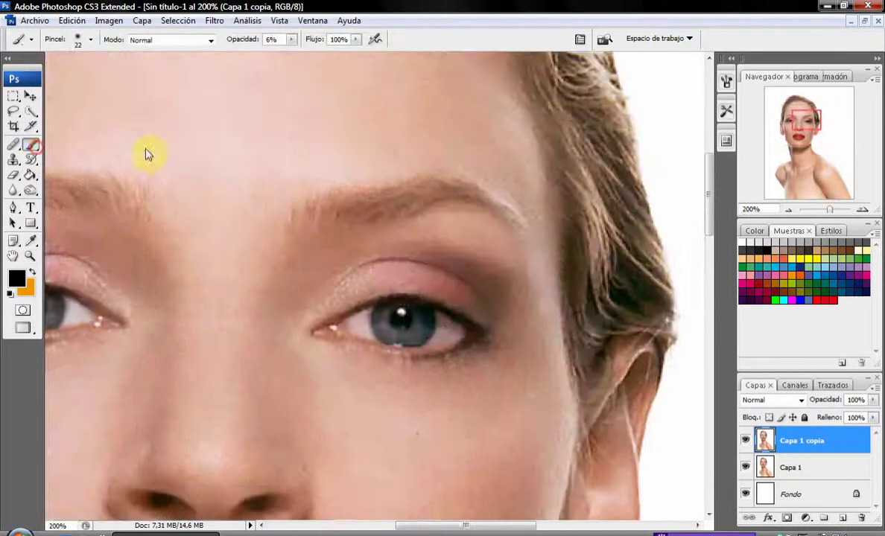
{"action": "mouse_move", "coordinate": [327, 221]}
{"action": "left_mouse_down"}
{"action": "mouse_move", "coordinate": [465, 186]}
{"action": "mouse_move", "coordinate": [443, 195]}
{"action": "mouse_move", "coordinate": [521, 224]}
{"action": "left_mouse_up"}
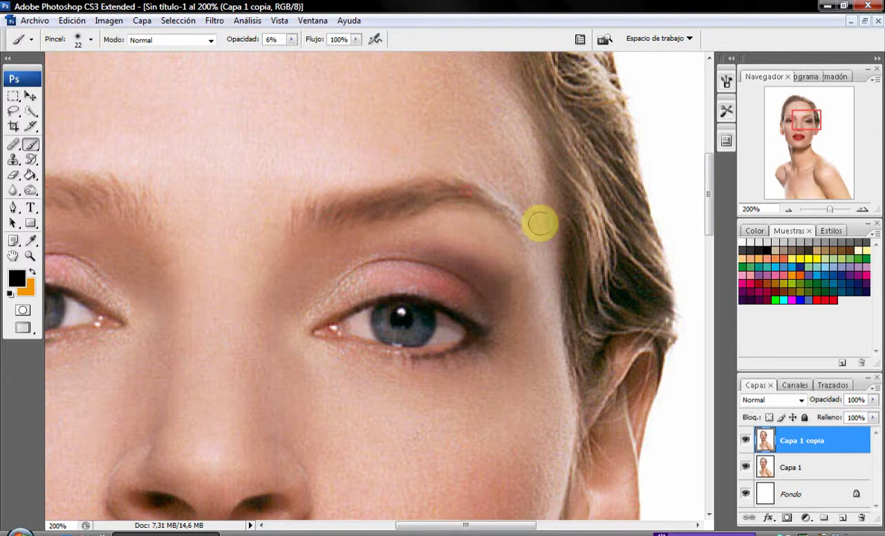
{"action": "left_click_drag", "start_coordinate": [471, 530], "coordinate": [409, 526]}
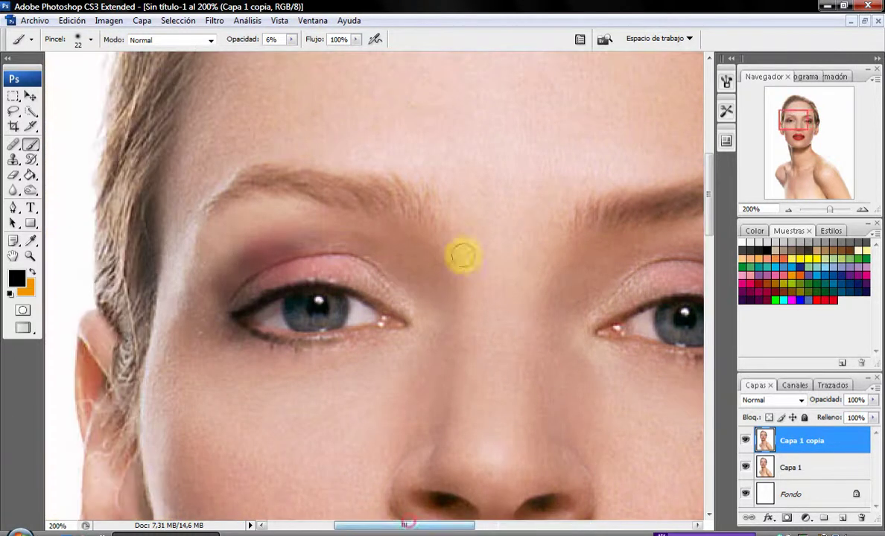
{"action": "mouse_move", "coordinate": [397, 205]}
{"action": "left_mouse_down"}
{"action": "mouse_move", "coordinate": [350, 199]}
{"action": "mouse_move", "coordinate": [330, 178]}
{"action": "mouse_move", "coordinate": [223, 194]}
{"action": "mouse_move", "coordinate": [395, 207]}
{"action": "left_mouse_up"}
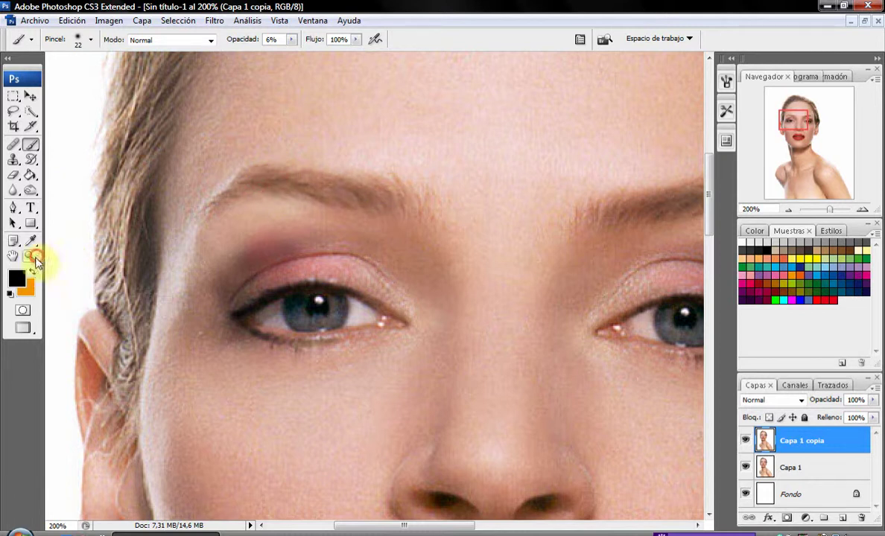
{"action": "left_click", "coordinate": [30, 256]}
{"action": "left_click", "coordinate": [319, 39]}
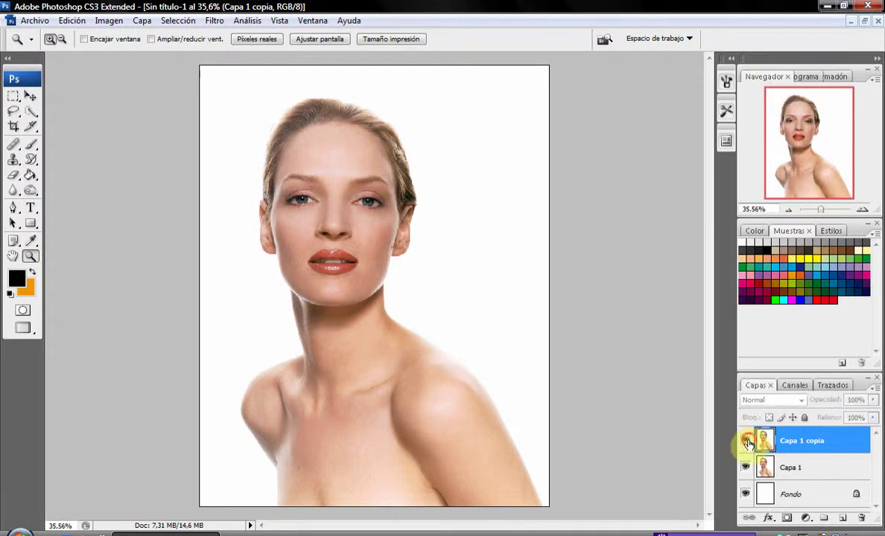
{"action": "left_click", "coordinate": [316, 231]}
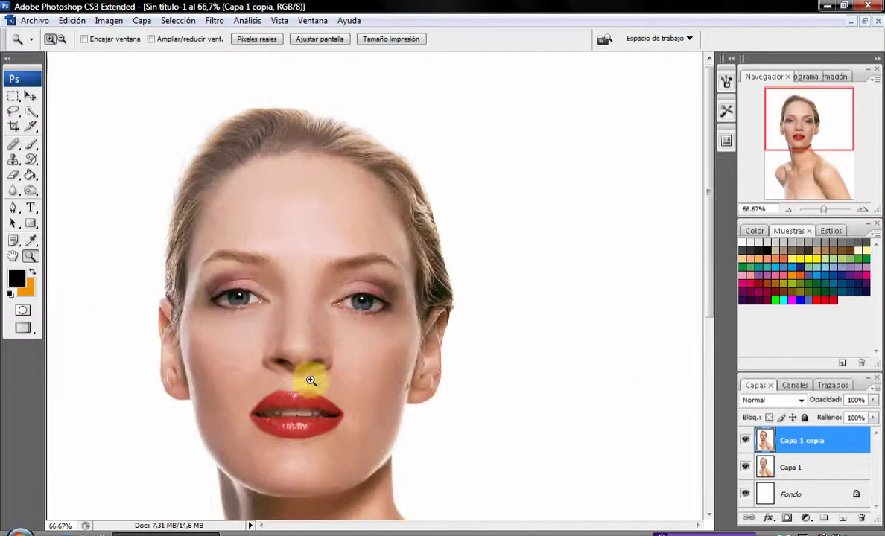
Load the SS-eyelashes brush set in place of the current brushes.
{"action": "left_click", "coordinate": [13, 125]}
{"action": "left_click", "coordinate": [31, 144]}
{"action": "right_click", "coordinate": [268, 511]}
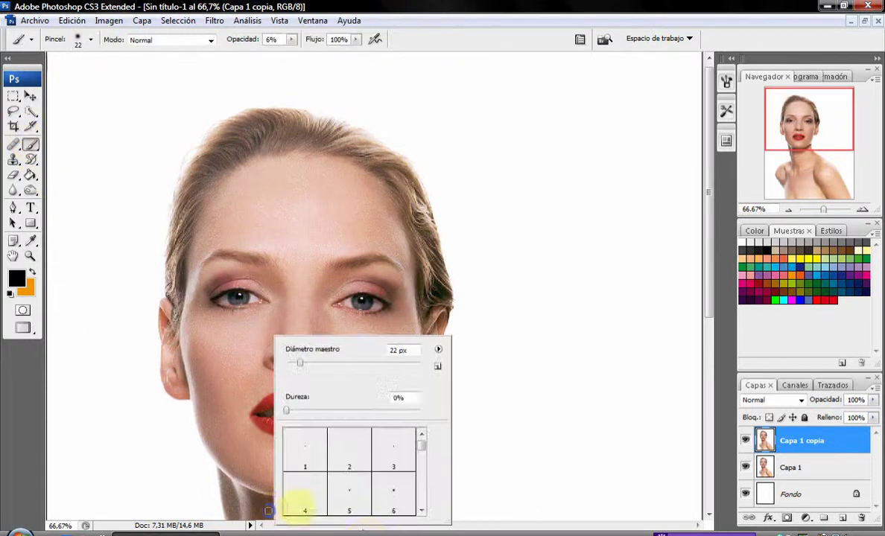
{"action": "left_click", "coordinate": [438, 350]}
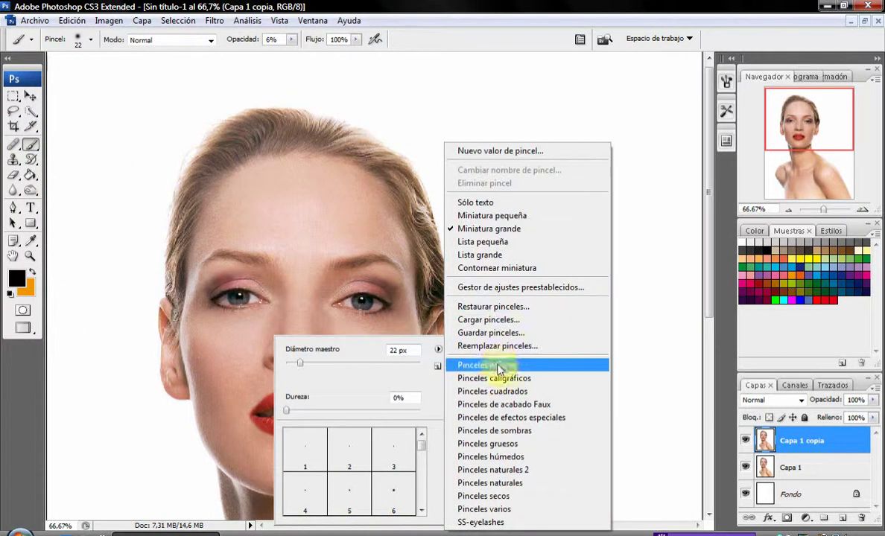
{"action": "left_click", "coordinate": [483, 524]}
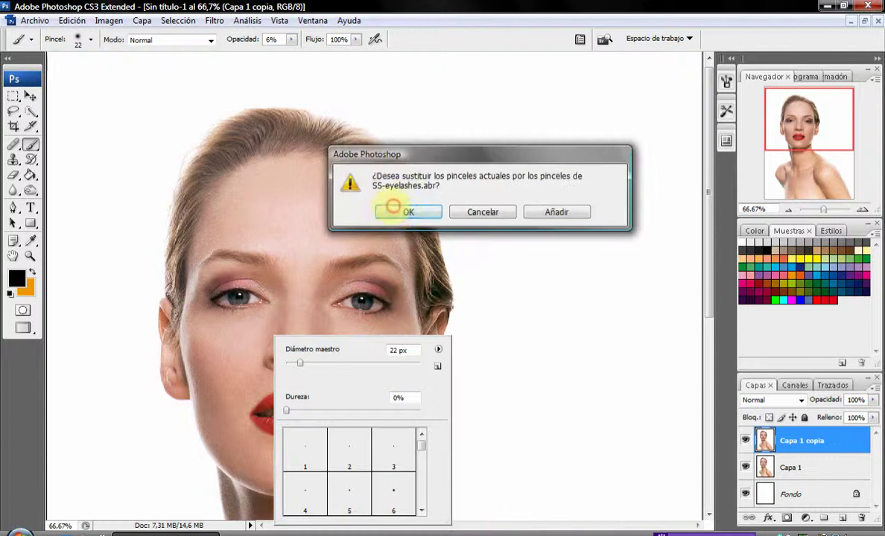
{"action": "left_click", "coordinate": [393, 209]}
Choose eyelash brush 732 at 104 px and add a new empty layer, Capa 2.
{"action": "left_click_drag", "start_coordinate": [418, 463], "coordinate": [422, 474]}
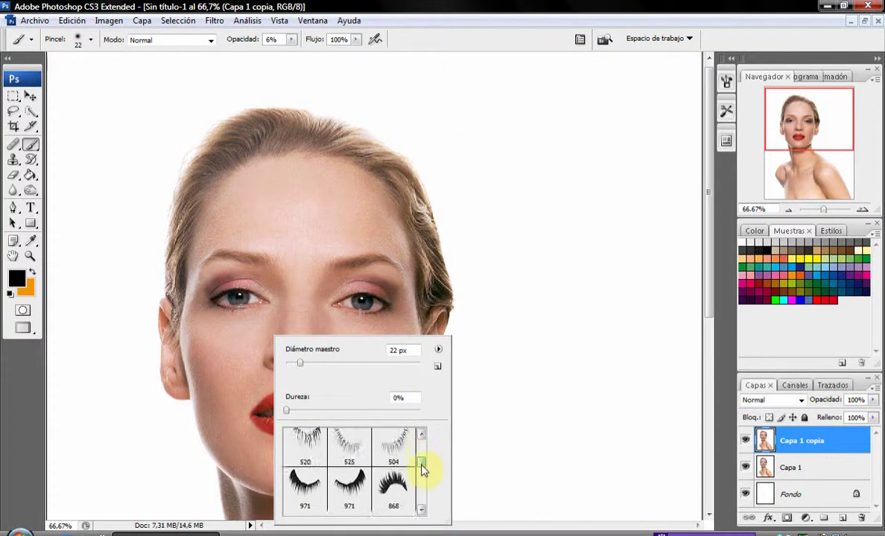
{"action": "left_click", "coordinate": [402, 482]}
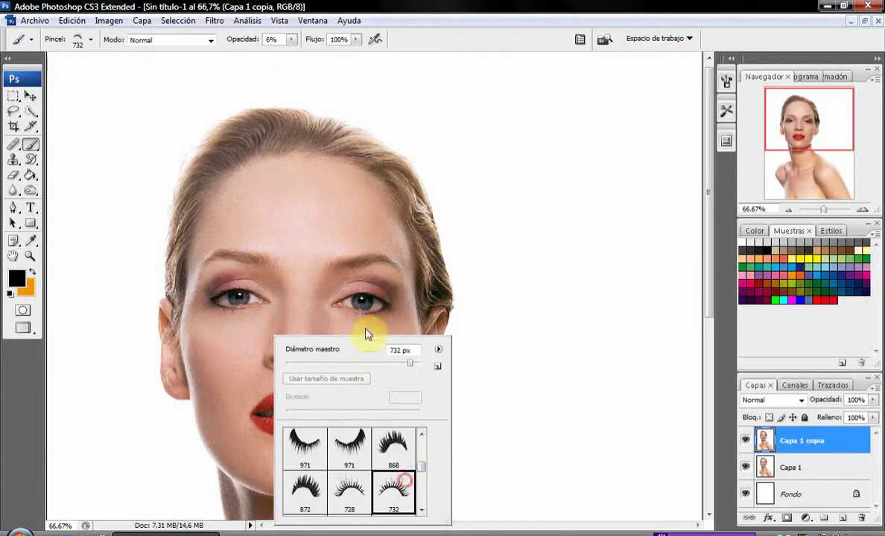
{"action": "left_click", "coordinate": [353, 364]}
{"action": "left_click", "coordinate": [842, 517]}
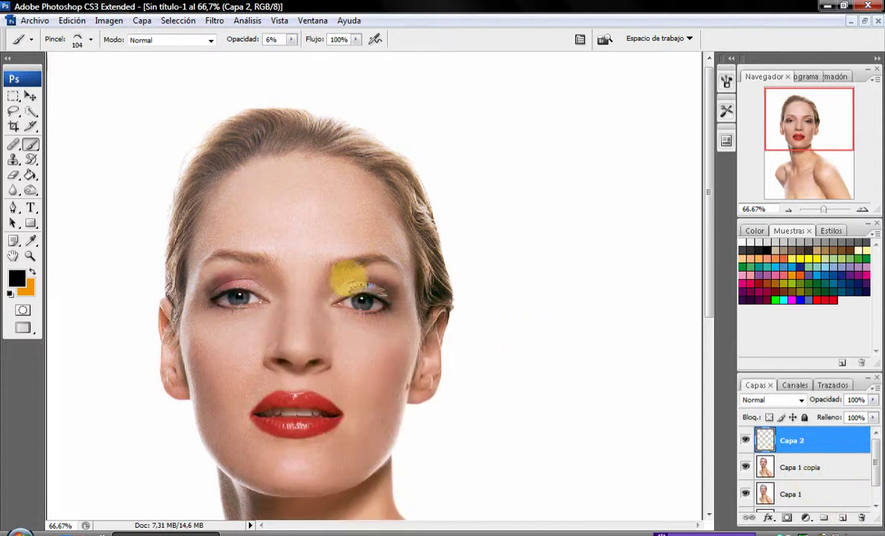
{"action": "left_click", "coordinate": [31, 255]}
Zoom in on the eyes and choose eyelash brush 728.
{"action": "left_click", "coordinate": [391, 355]}
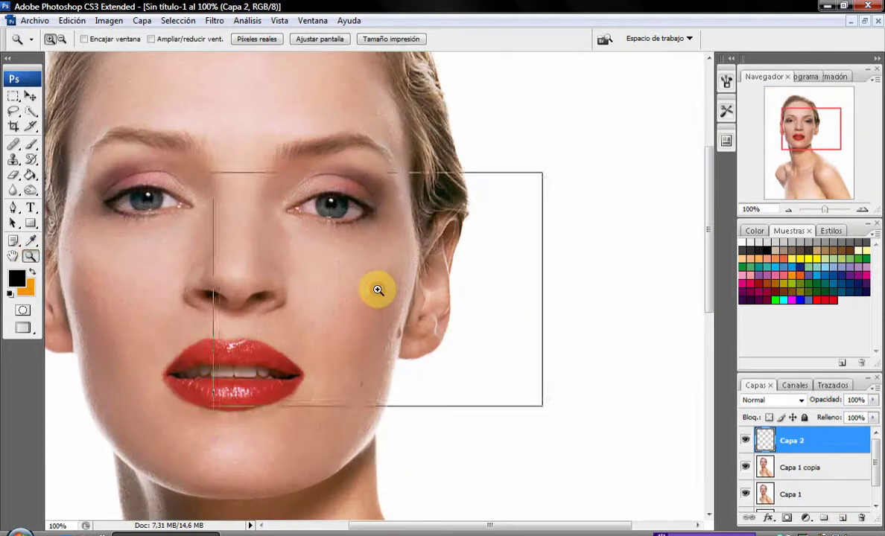
{"action": "left_click", "coordinate": [375, 290]}
{"action": "left_click", "coordinate": [31, 144]}
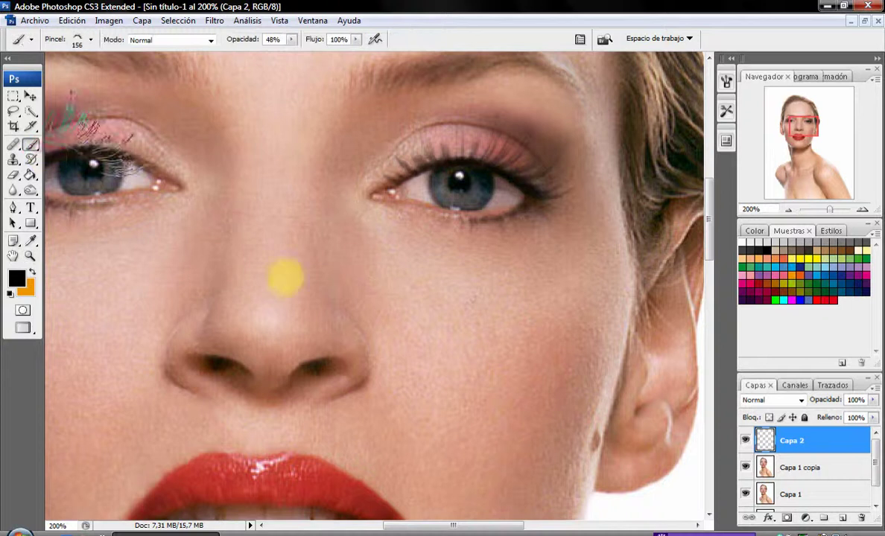
{"action": "right_click", "coordinate": [285, 277]}
{"action": "left_click", "coordinate": [367, 431]}
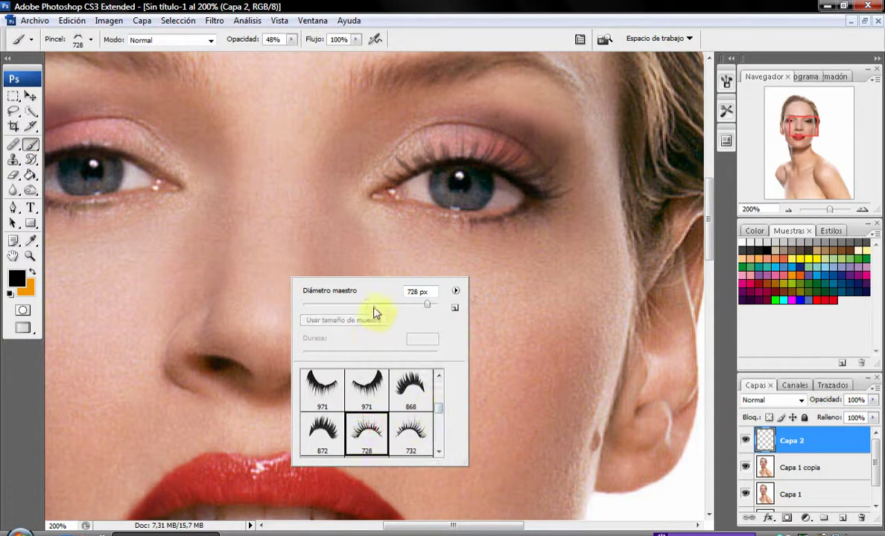
{"action": "left_click", "coordinate": [476, 525]}
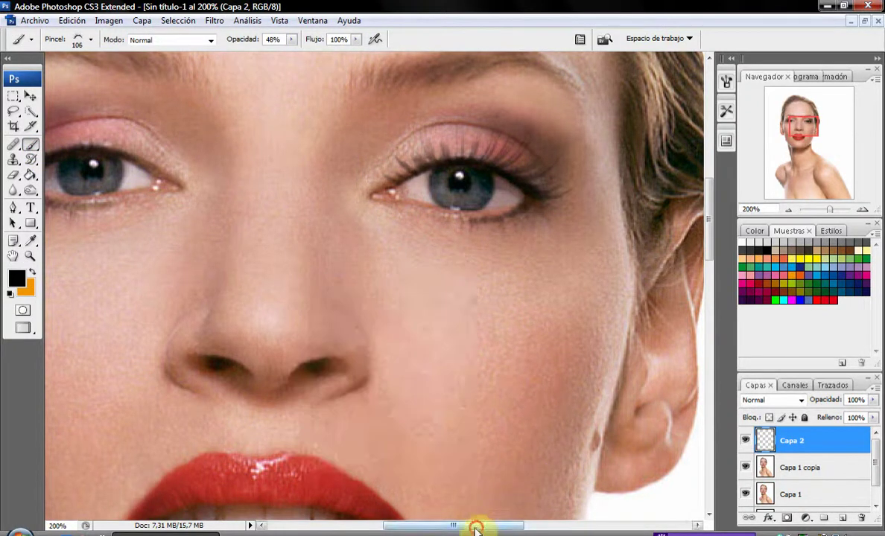
{"action": "left_click_drag", "start_coordinate": [474, 525], "coordinate": [443, 525]}
Enlarge the lash brush to 145 px and stamp lashes along the left upper lid.
{"action": "right_click", "coordinate": [251, 177]}
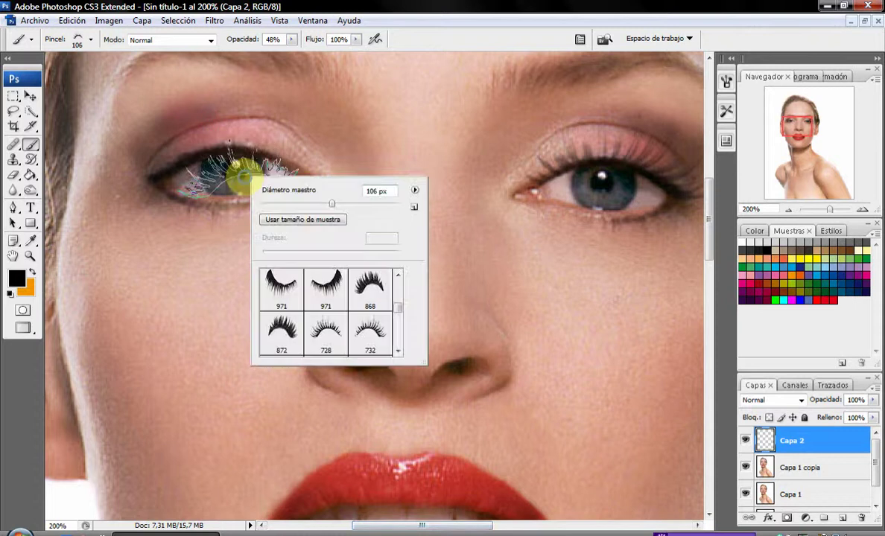
{"action": "left_click_drag", "start_coordinate": [328, 206], "coordinate": [344, 206]}
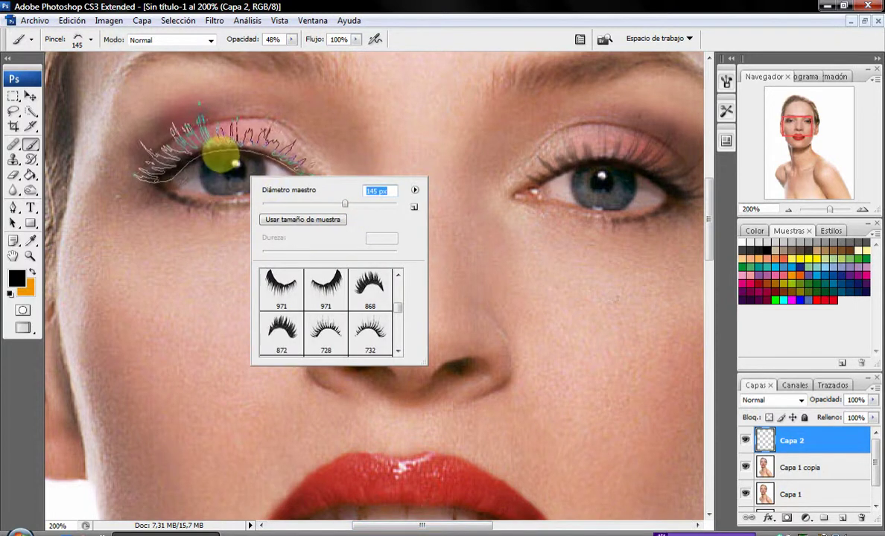
{"action": "key", "text": "Return"}
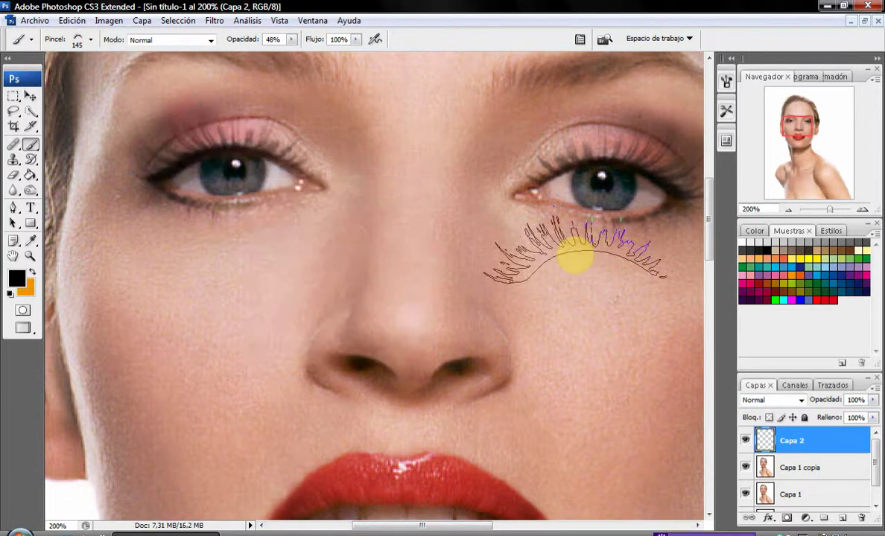
{"action": "left_click", "coordinate": [72, 20]}
{"action": "left_click_drag", "start_coordinate": [142, 149], "coordinate": [221, 161]}
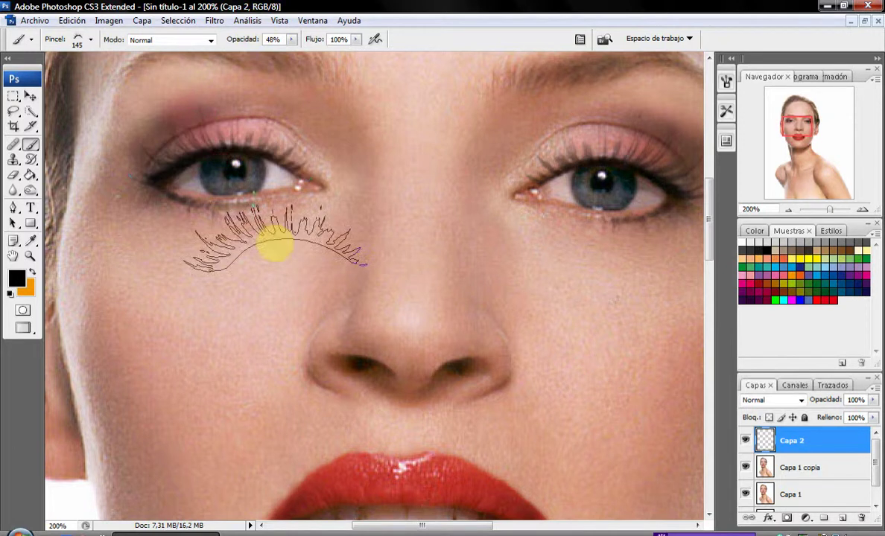
Switch to lash brush 504 at 99 px without painting.
{"action": "right_click", "coordinate": [276, 242]}
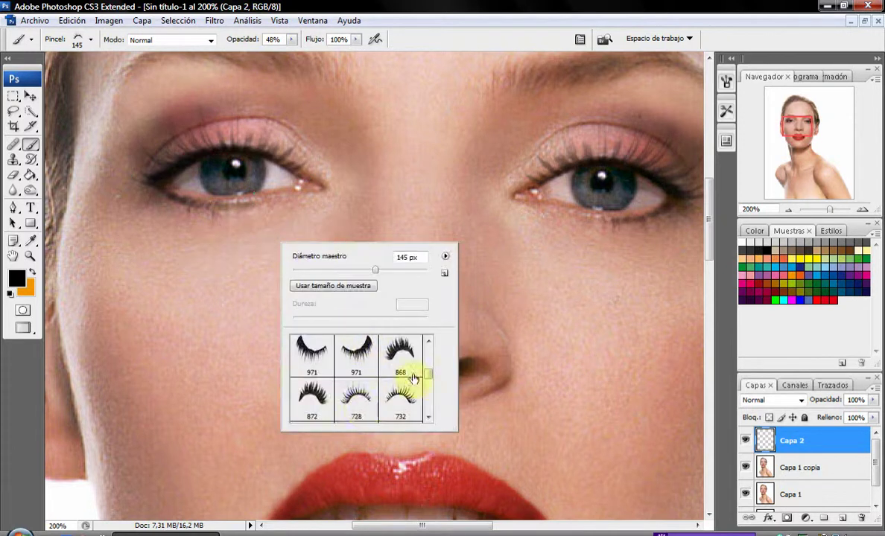
{"action": "scroll", "coordinate": [431, 380], "scroll_direction": "down", "scroll_amount": 2}
{"action": "scroll", "coordinate": [429, 383], "scroll_direction": "down", "scroll_amount": 2}
{"action": "scroll", "coordinate": [429, 384], "scroll_direction": "down", "scroll_amount": 2}
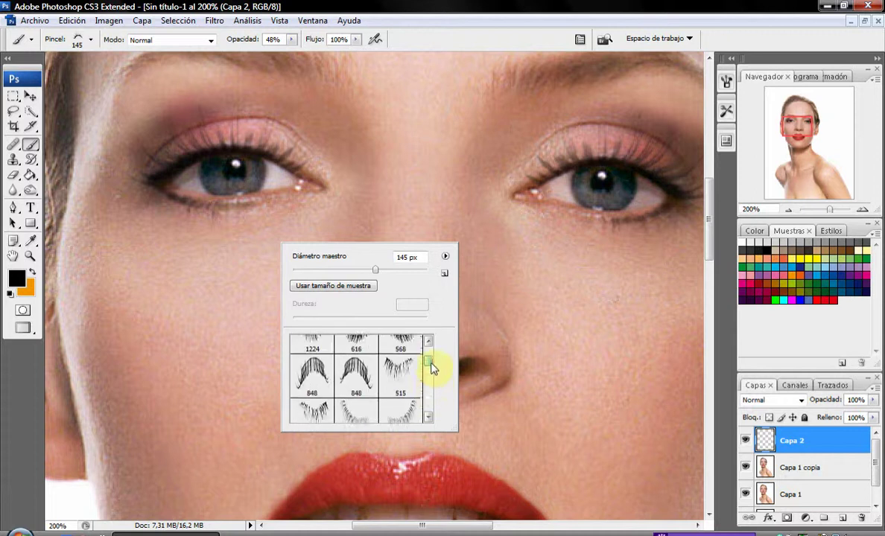
{"action": "scroll", "coordinate": [417, 382], "scroll_direction": "down", "scroll_amount": 2}
{"action": "left_click", "coordinate": [403, 382]}
{"action": "left_click_drag", "start_coordinate": [359, 273], "coordinate": [358, 270]}
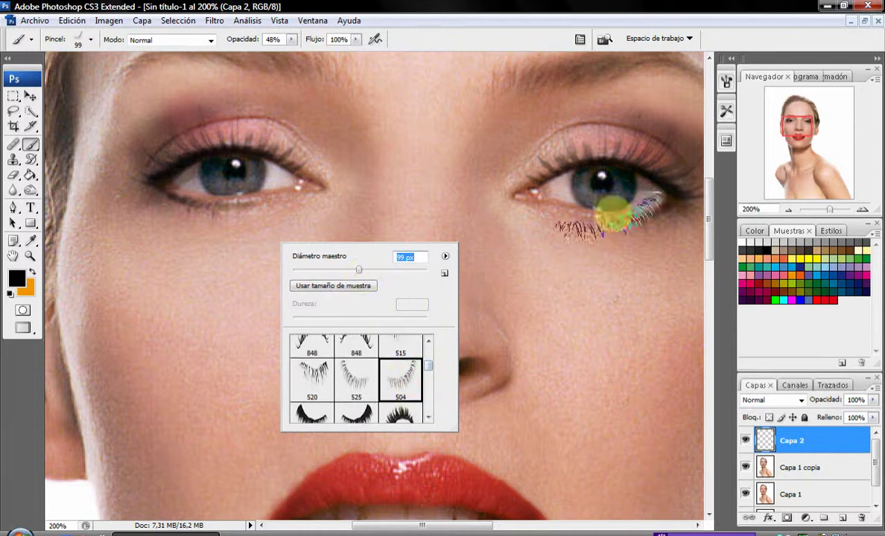
{"action": "key", "text": "Return"}
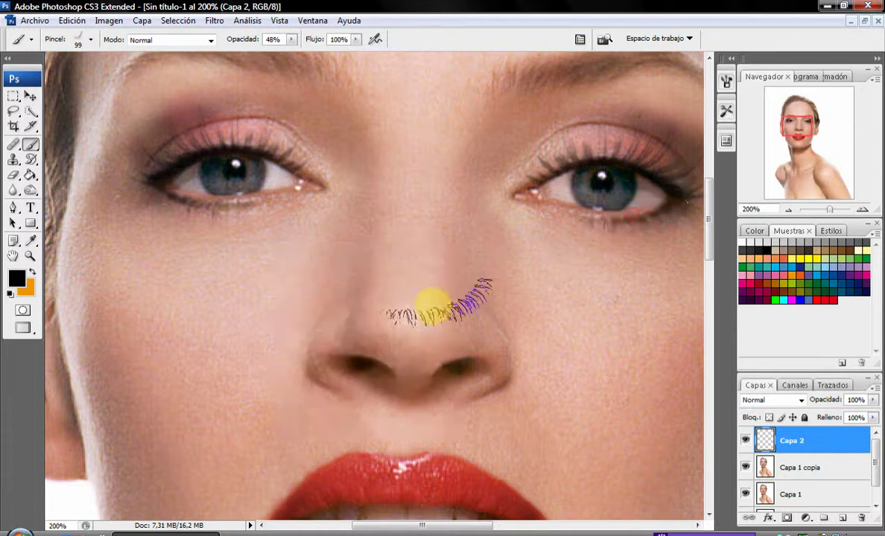
Try lash brush 525 under the left eye, undo the stamp, and bring up the brush set options.
{"action": "right_click", "coordinate": [438, 305]}
{"action": "left_click", "coordinate": [514, 439]}
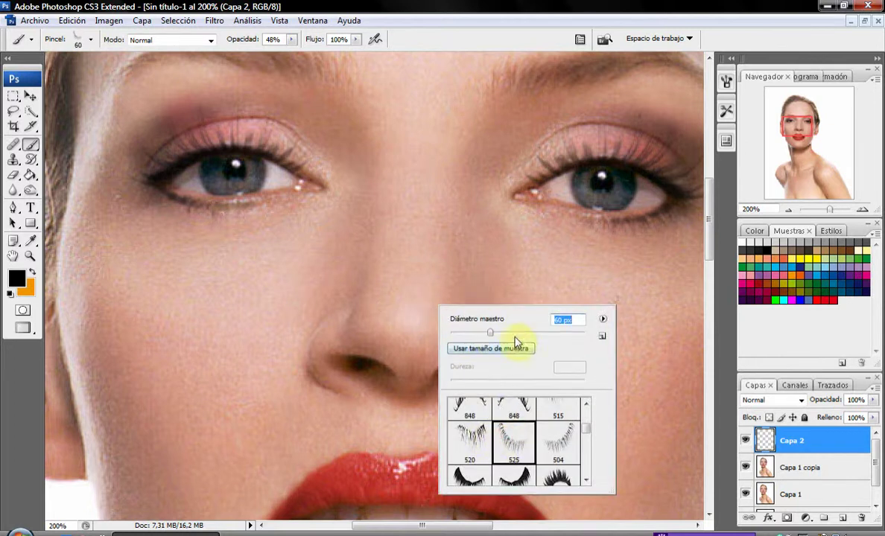
{"action": "left_click", "coordinate": [515, 342]}
{"action": "left_click", "coordinate": [195, 195]}
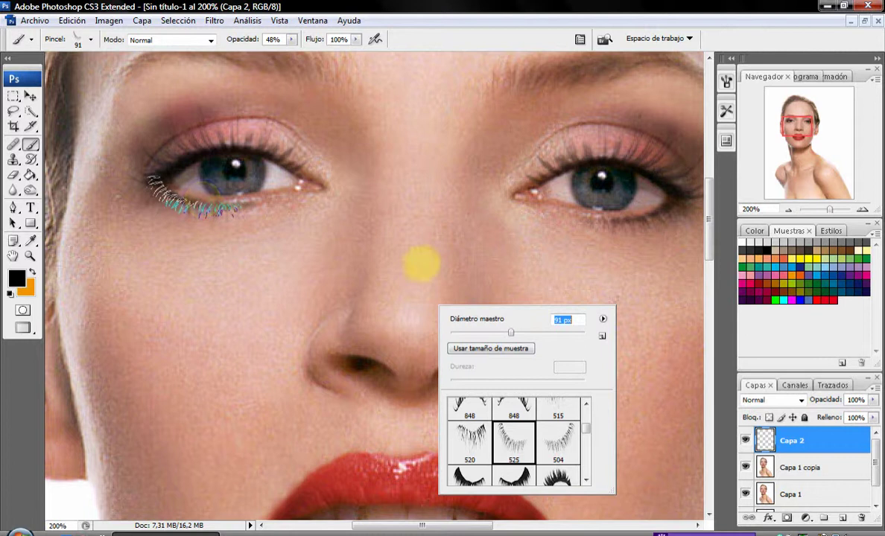
{"action": "key", "text": "ctrl+z"}
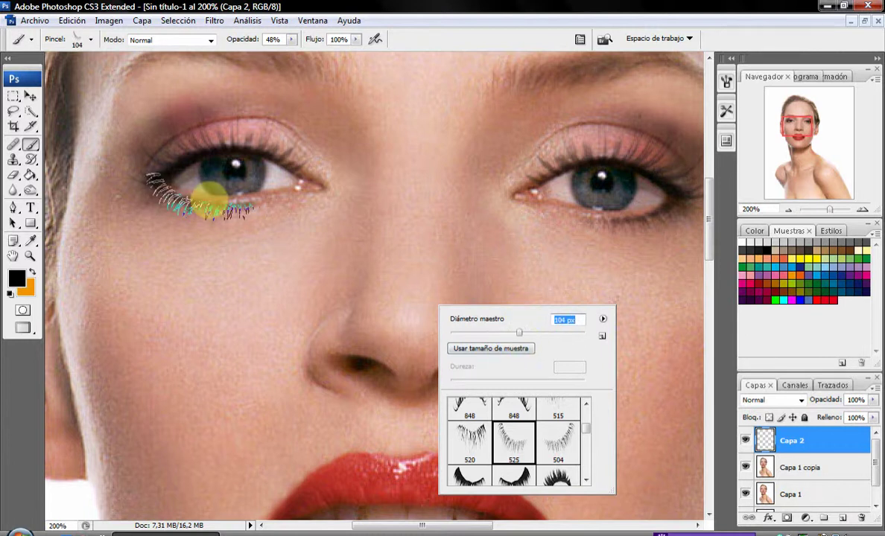
{"action": "key", "text": "Return"}
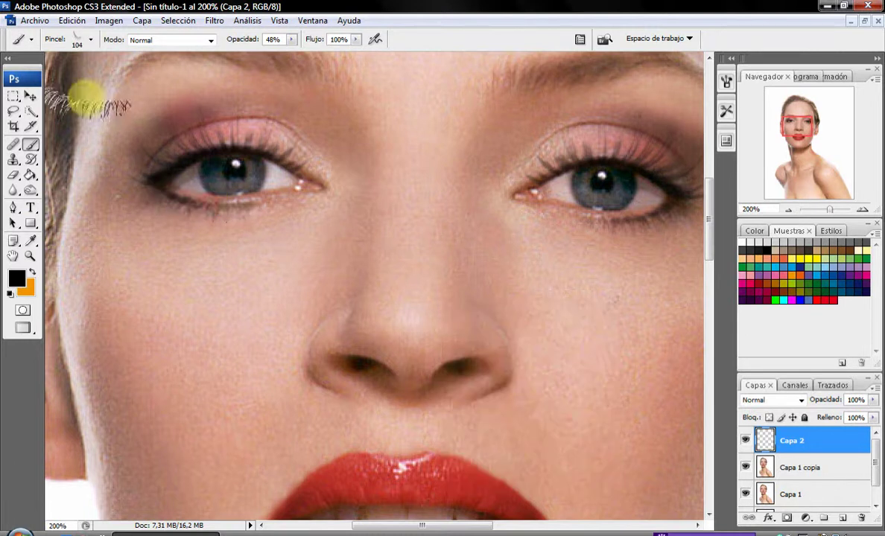
{"action": "right_click", "coordinate": [252, 183]}
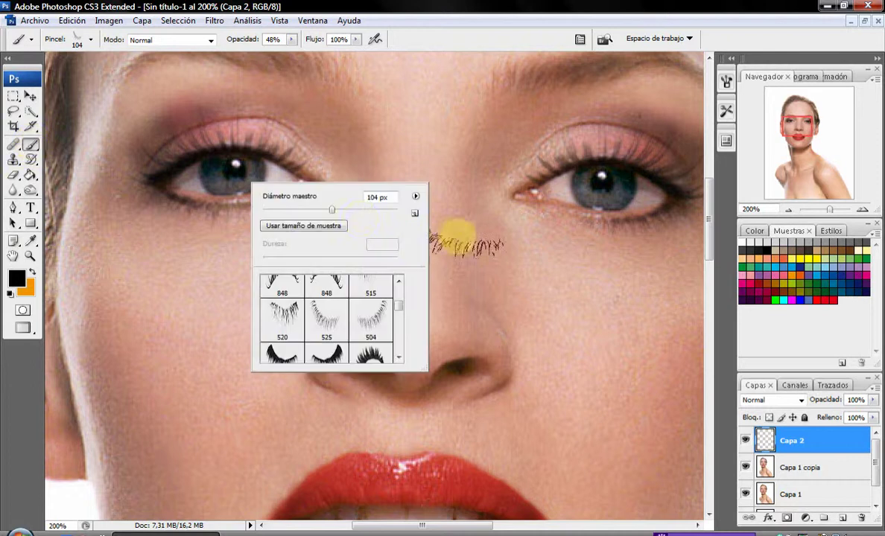
{"action": "left_click", "coordinate": [418, 199]}
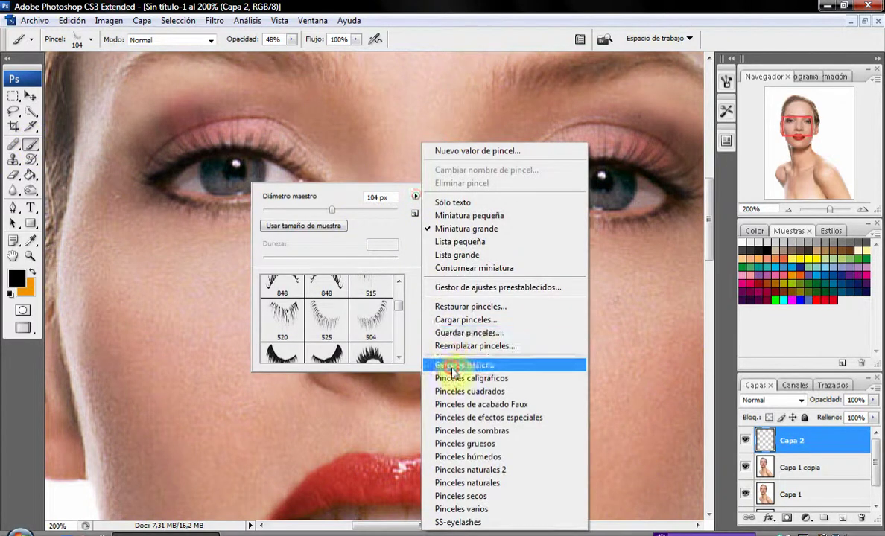
Replace the lash brushes with Pinceles básicos, pick the 13 px brush and a light cream colour.
{"action": "left_click", "coordinate": [451, 364]}
{"action": "left_click", "coordinate": [409, 211]}
{"action": "left_click", "coordinate": [277, 317]}
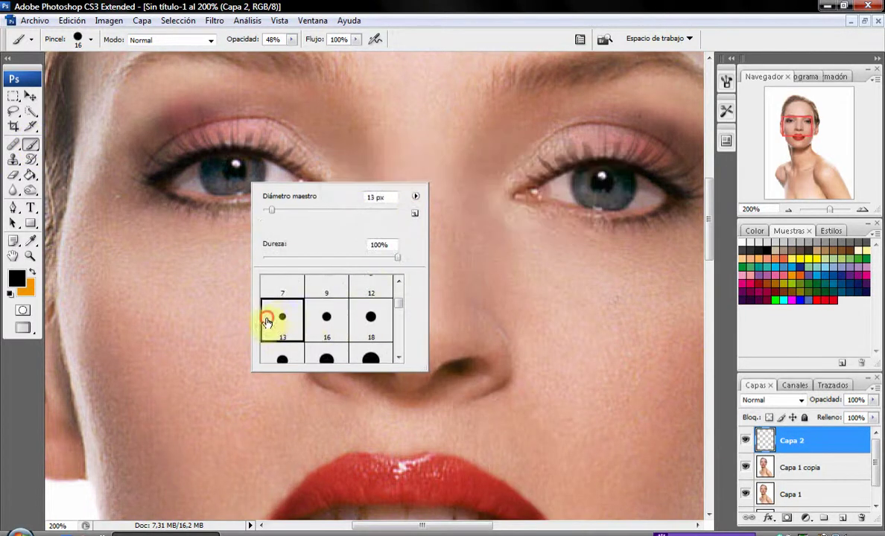
{"action": "left_click", "coordinate": [869, 250]}
Test a 7 px cream highlight at the right eye's corner, then undo it.
{"action": "right_click", "coordinate": [587, 331]}
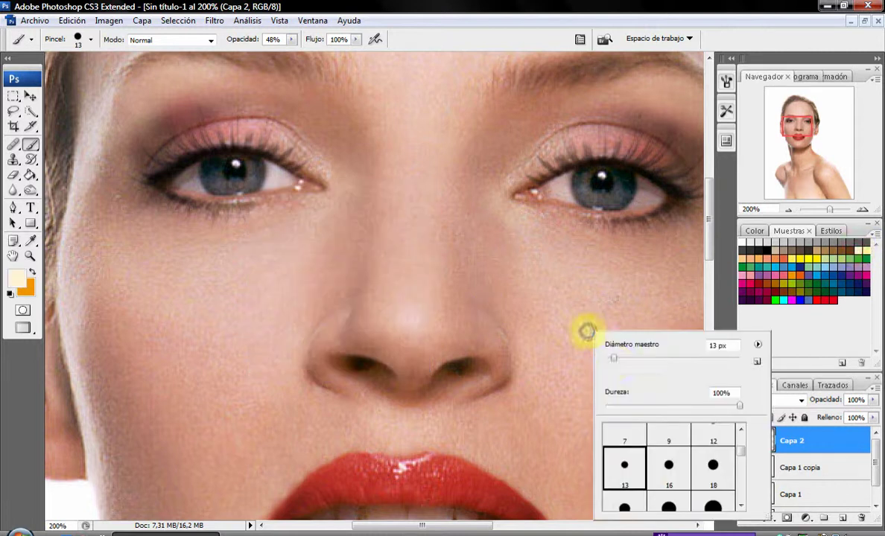
{"action": "left_click_drag", "start_coordinate": [610, 356], "coordinate": [609, 356]}
{"action": "left_click_drag", "start_coordinate": [655, 206], "coordinate": [633, 207]}
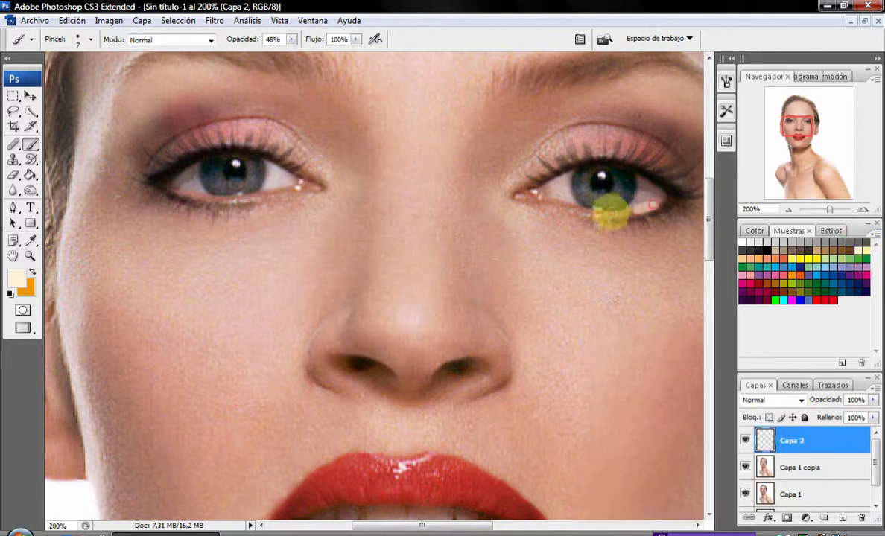
{"action": "left_click", "coordinate": [71, 21]}
{"action": "left_click", "coordinate": [82, 58]}
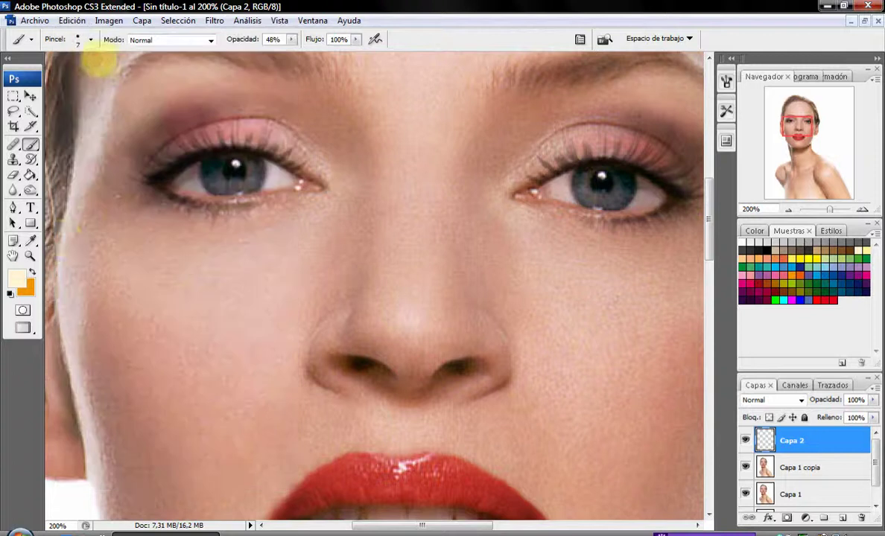
Zoom to 200% on the eyes and select the Eraser tool.
{"action": "left_click", "coordinate": [30, 256]}
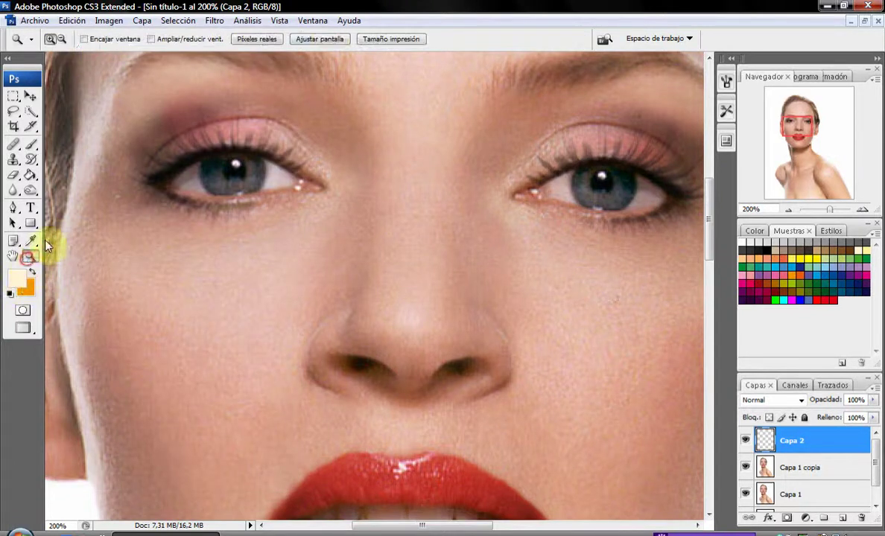
{"action": "left_click", "coordinate": [325, 39]}
{"action": "left_click", "coordinate": [334, 271]}
{"action": "left_click", "coordinate": [332, 273]}
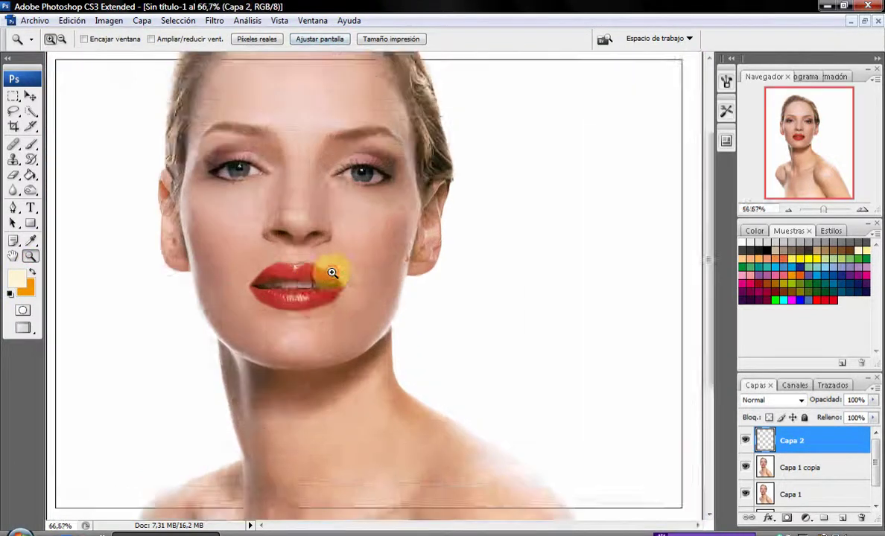
{"action": "left_click", "coordinate": [357, 149]}
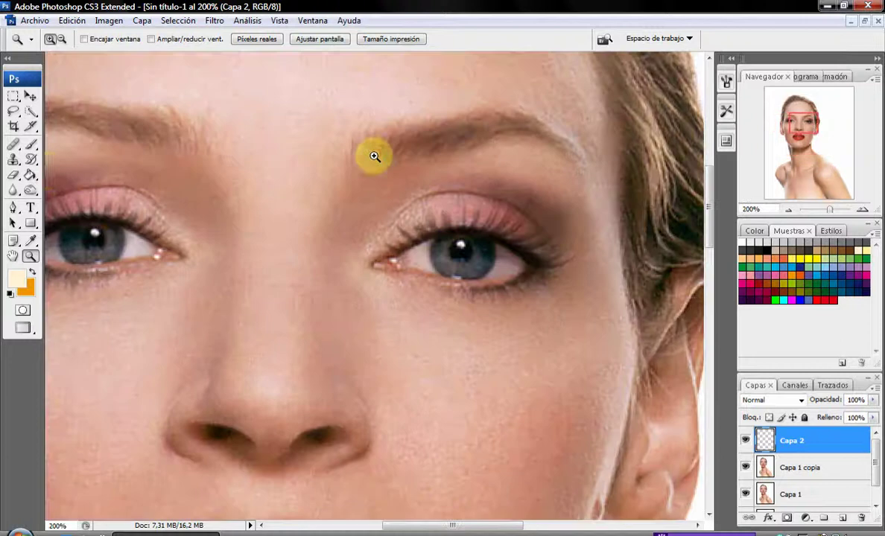
{"action": "left_click", "coordinate": [13, 143]}
{"action": "left_click", "coordinate": [13, 174]}
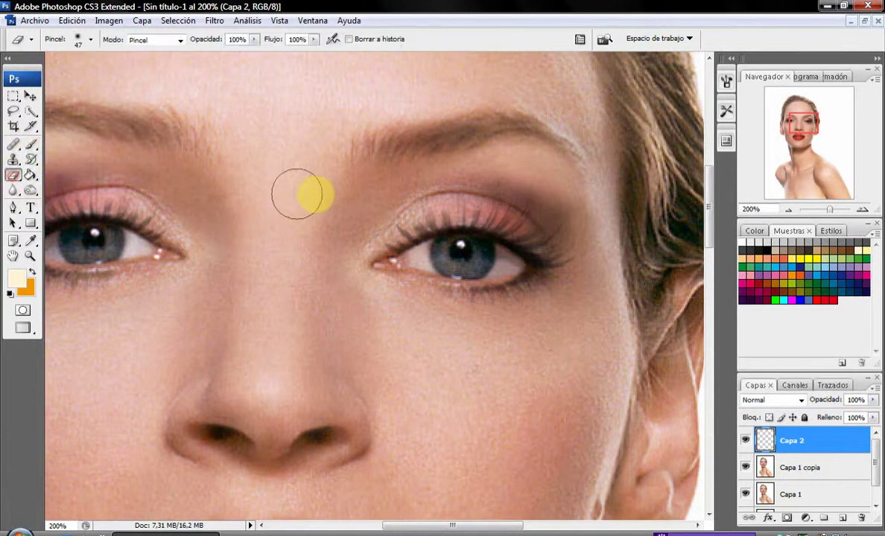
Set the eraser to a 21 px soft tip.
{"action": "right_click", "coordinate": [361, 215]}
{"action": "left_click", "coordinate": [388, 241]}
{"action": "right_click", "coordinate": [478, 152]}
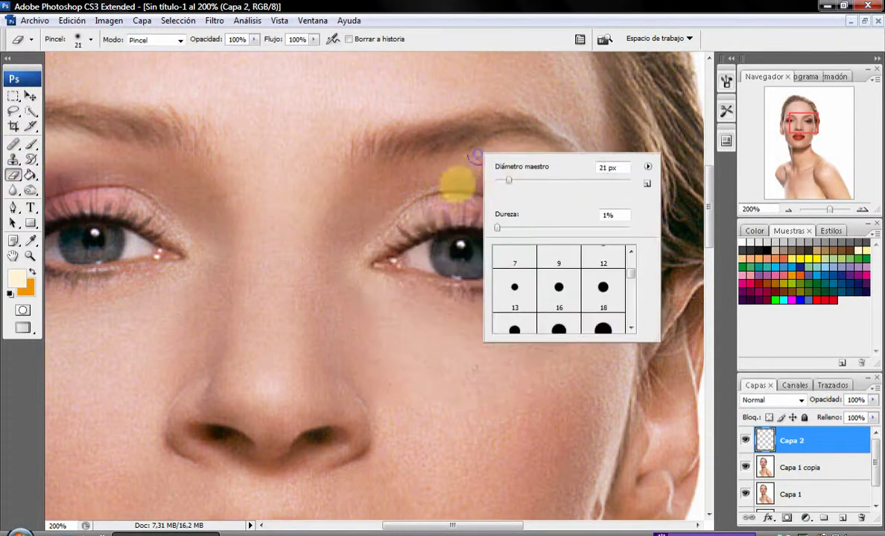
{"action": "key", "text": "Return"}
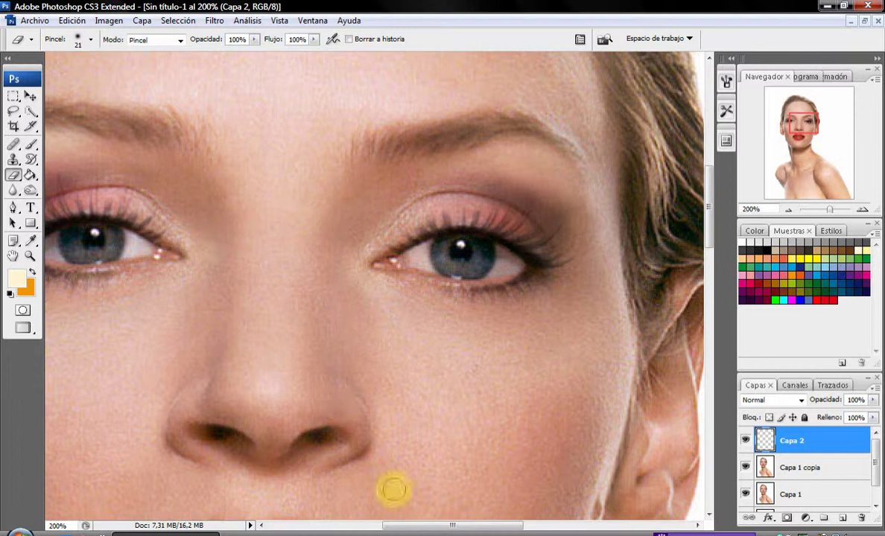
{"action": "left_click_drag", "start_coordinate": [415, 522], "coordinate": [375, 521]}
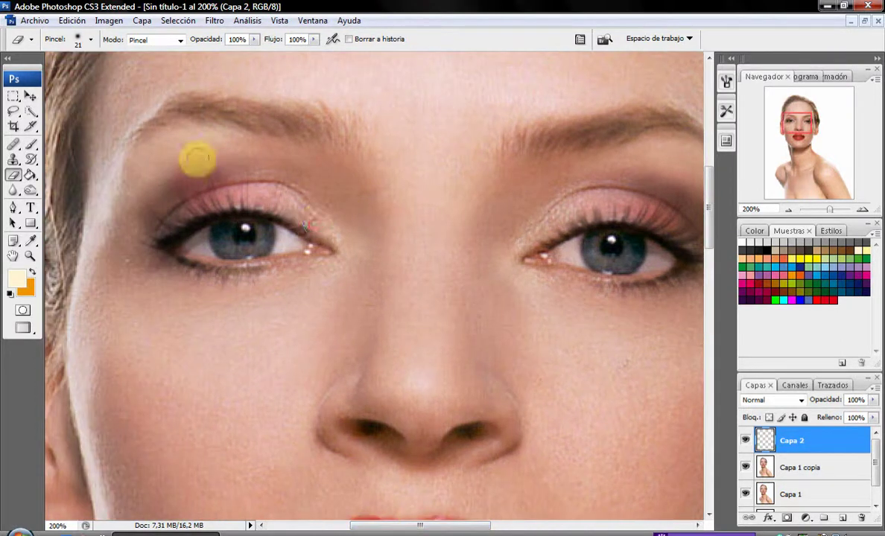
Step back one edit, then erase excess shadow along the left eyelid crease toward the brow.
{"action": "left_click", "coordinate": [71, 20]}
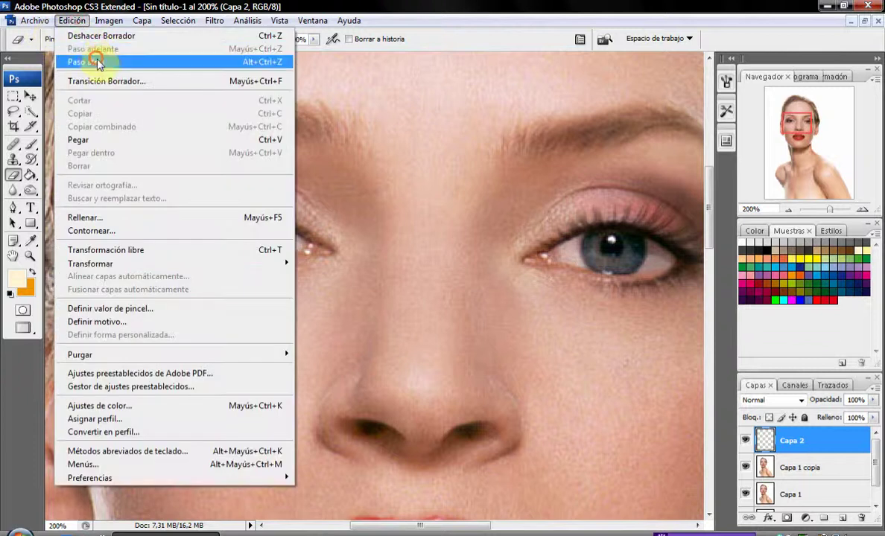
{"action": "left_click", "coordinate": [86, 62]}
{"action": "left_click_drag", "start_coordinate": [319, 222], "coordinate": [182, 160]}
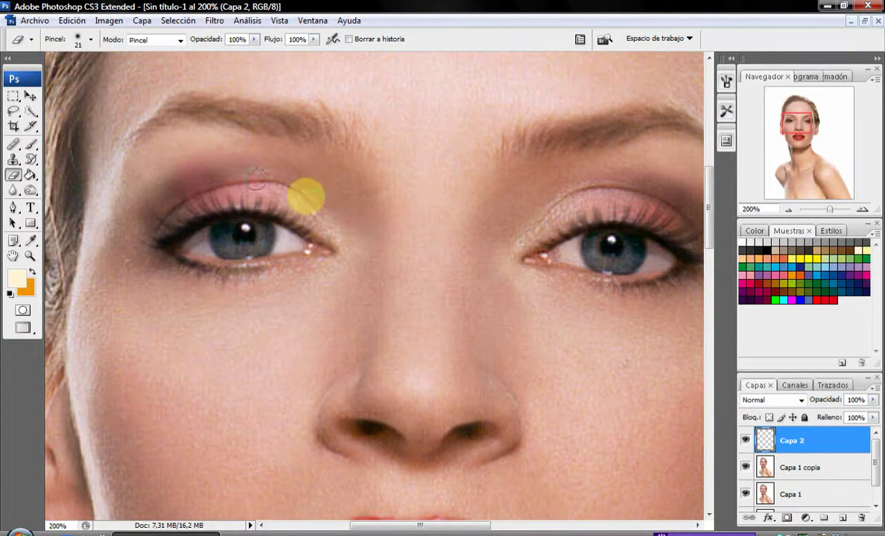
{"action": "left_click_drag", "start_coordinate": [181, 160], "coordinate": [72, 182]}
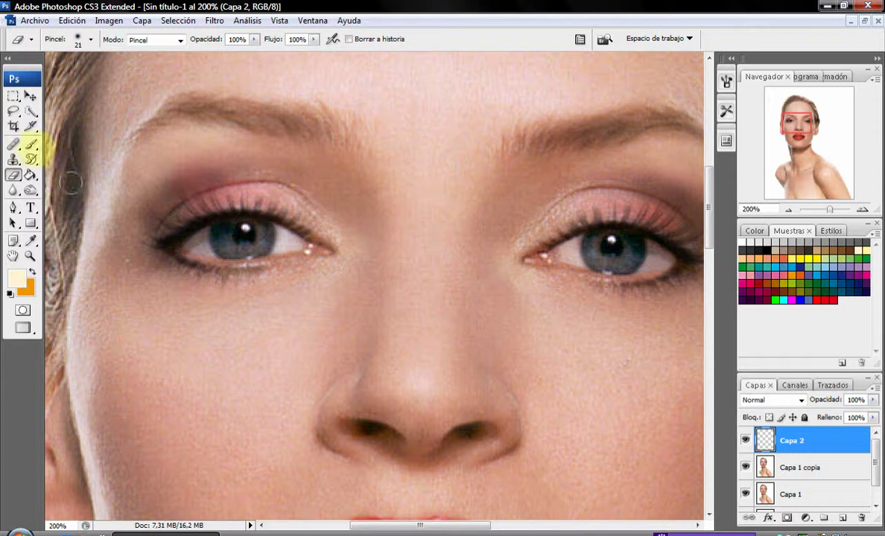
{"action": "left_click", "coordinate": [32, 145]}
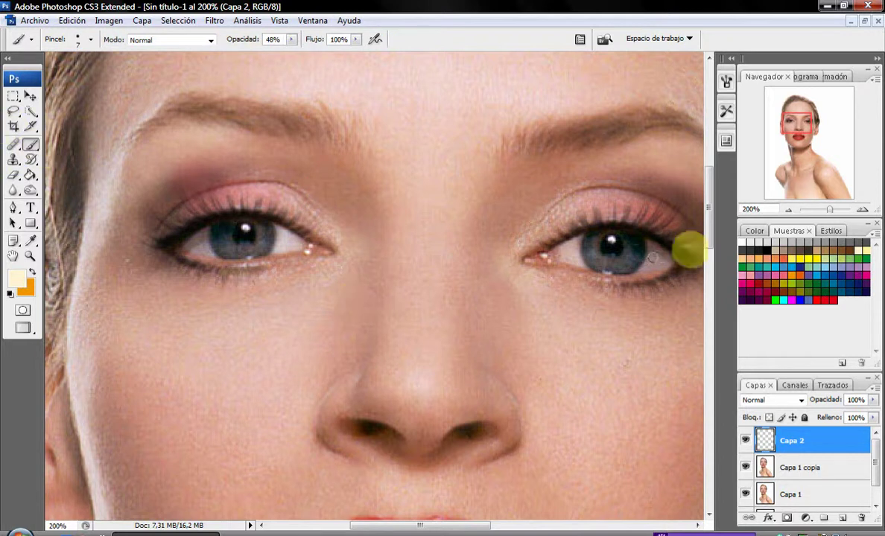
Brighten the whites of both eyes with a soft 14 px white brush at low opacity.
{"action": "left_click", "coordinate": [743, 242]}
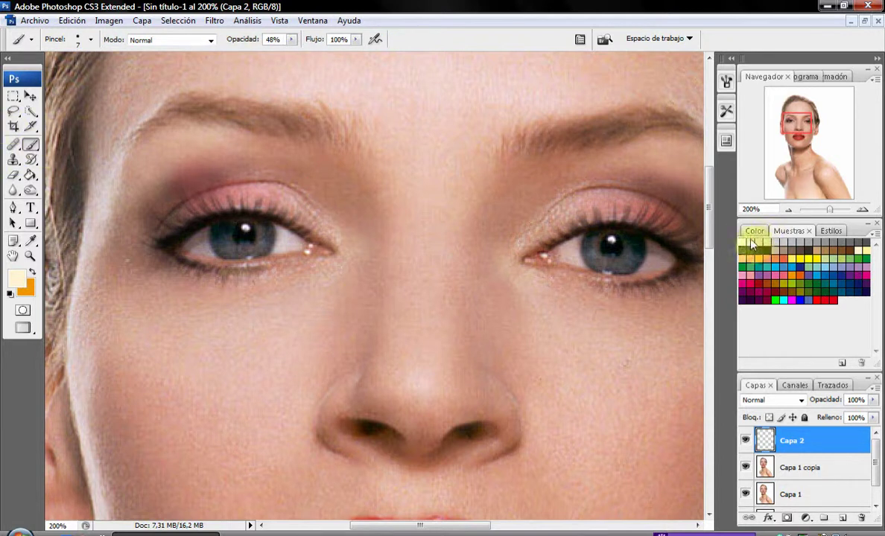
{"action": "left_click", "coordinate": [291, 39]}
{"action": "right_click", "coordinate": [485, 198]}
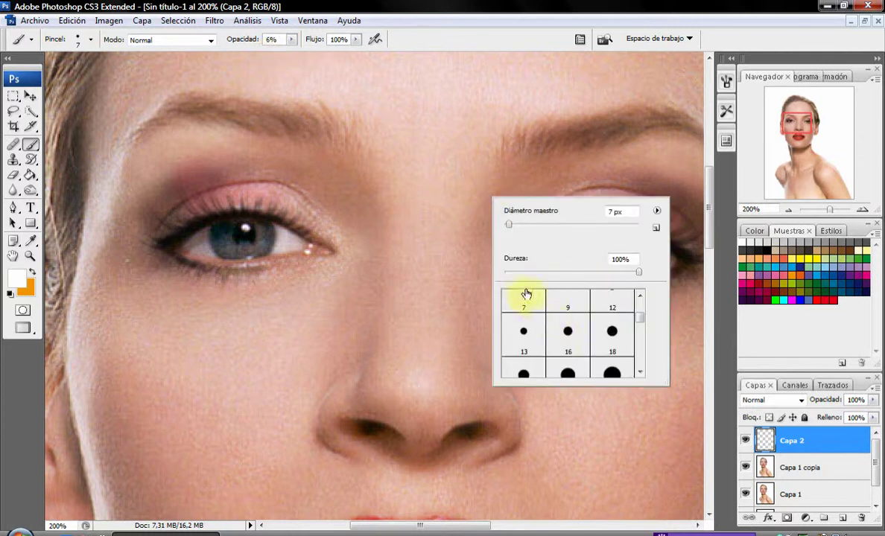
{"action": "type", "text": "0"}
{"action": "right_click", "coordinate": [638, 128]}
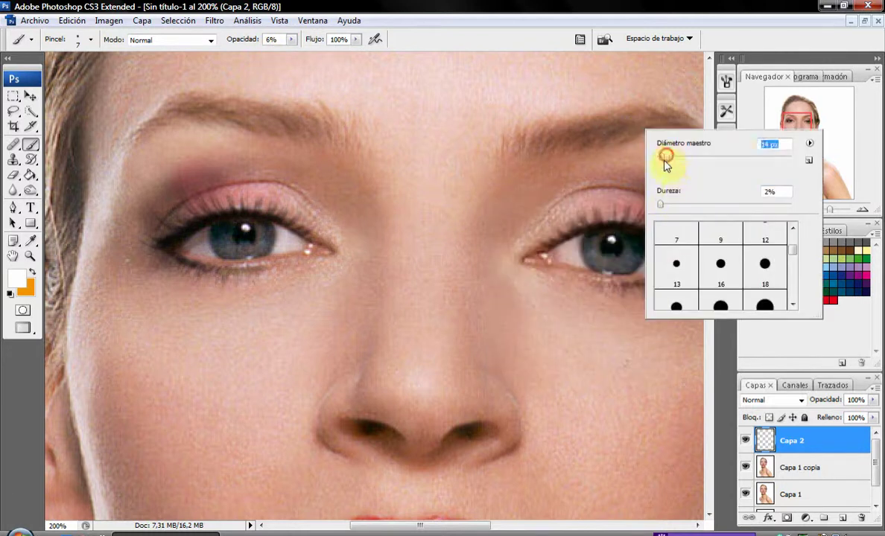
{"action": "left_click", "coordinate": [585, 250]}
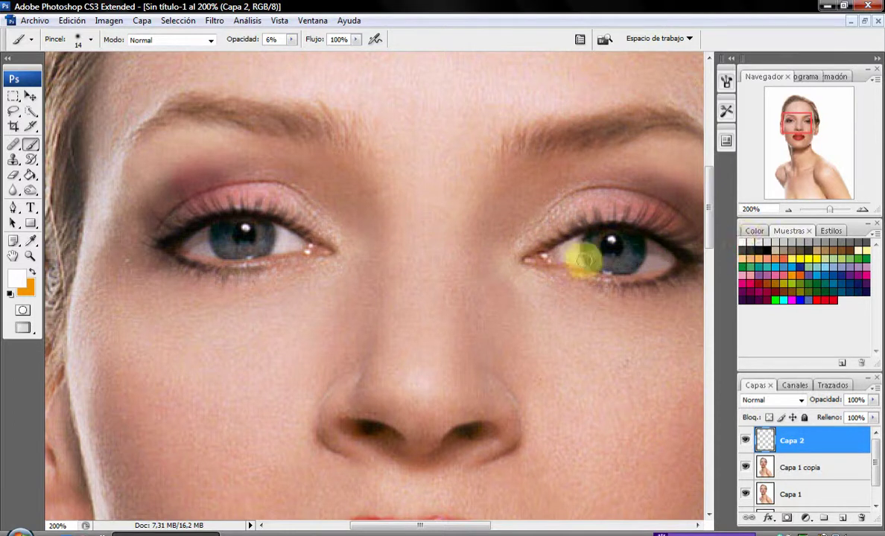
{"action": "mouse_move", "coordinate": [576, 261]}
{"action": "left_mouse_down"}
{"action": "mouse_move", "coordinate": [567, 246]}
{"action": "mouse_move", "coordinate": [661, 246]}
{"action": "mouse_move", "coordinate": [652, 256]}
{"action": "mouse_move", "coordinate": [653, 248]}
{"action": "mouse_move", "coordinate": [661, 253]}
{"action": "mouse_move", "coordinate": [650, 270]}
{"action": "left_mouse_up"}
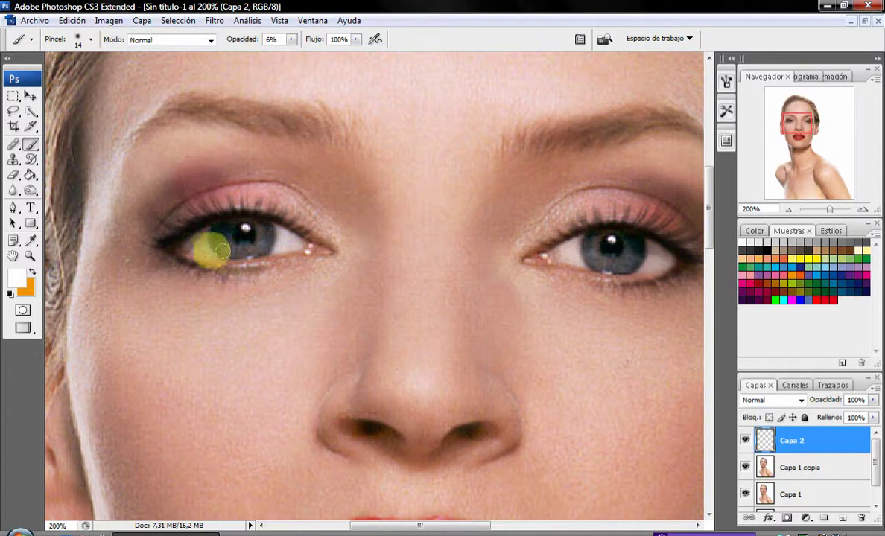
{"action": "mouse_move", "coordinate": [190, 249]}
{"action": "left_mouse_down"}
{"action": "mouse_move", "coordinate": [206, 233]}
{"action": "mouse_move", "coordinate": [300, 241]}
{"action": "mouse_move", "coordinate": [280, 245]}
{"action": "left_mouse_up"}
Paint faint light along both lower lids with a 5 px brush at 9% opacity.
{"action": "right_click", "coordinate": [291, 254]}
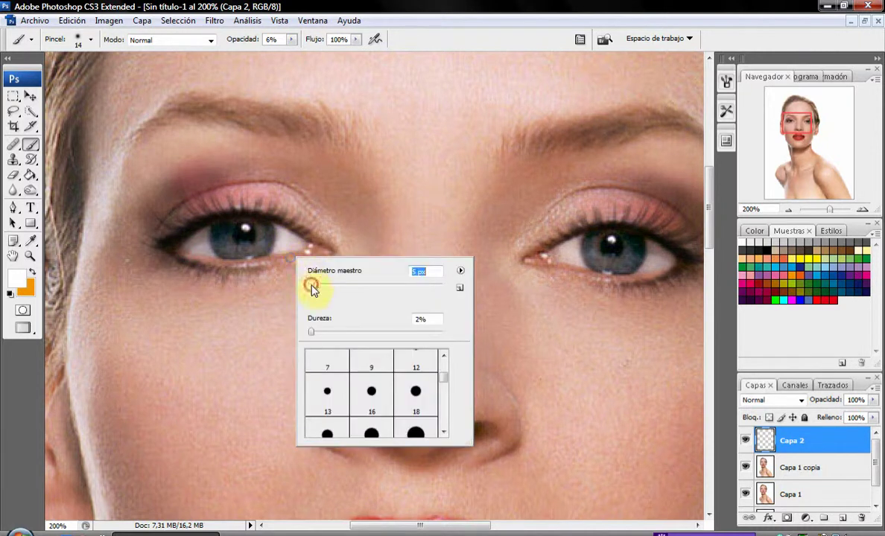
{"action": "left_click", "coordinate": [202, 252]}
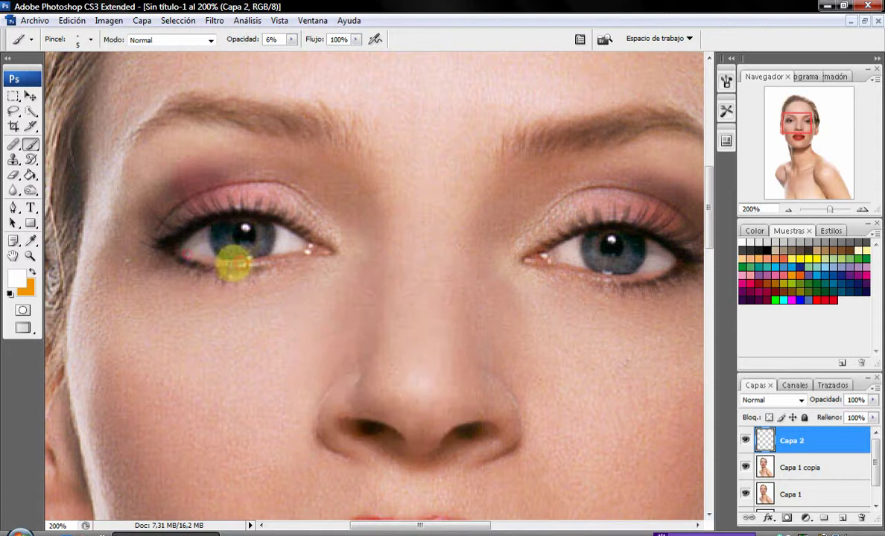
{"action": "mouse_move", "coordinate": [266, 245]}
{"action": "left_mouse_down"}
{"action": "mouse_move", "coordinate": [221, 263]}
{"action": "mouse_move", "coordinate": [296, 248]}
{"action": "left_mouse_up"}
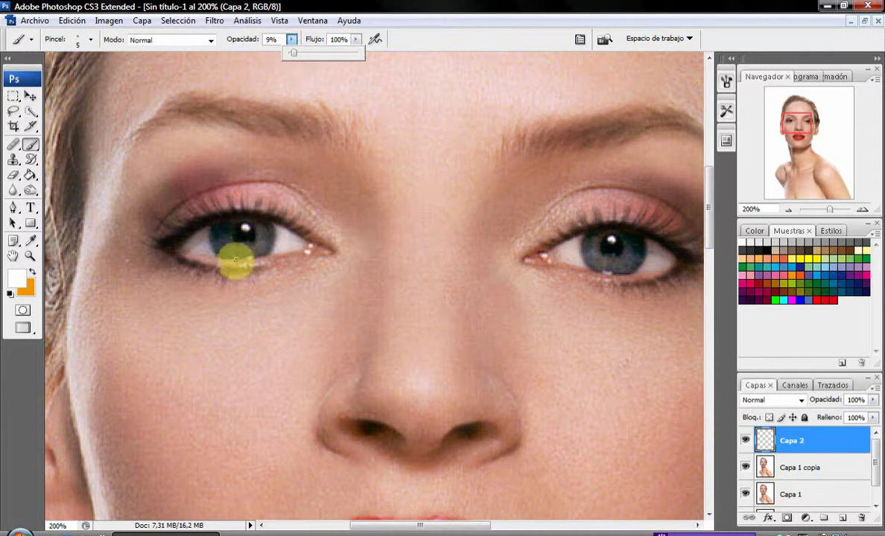
{"action": "left_click", "coordinate": [201, 257]}
{"action": "mouse_move", "coordinate": [228, 263]}
{"action": "left_mouse_down"}
{"action": "mouse_move", "coordinate": [277, 257]}
{"action": "mouse_move", "coordinate": [224, 257]}
{"action": "left_mouse_up"}
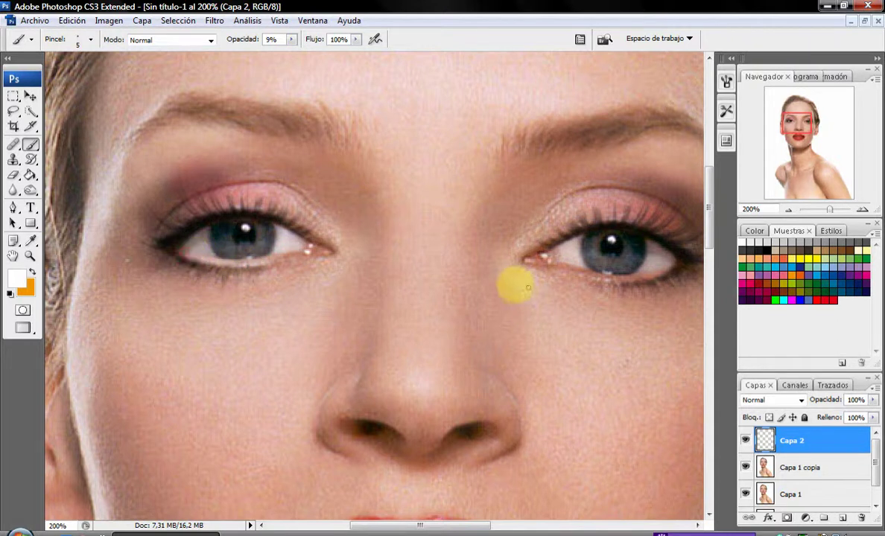
{"action": "mouse_move", "coordinate": [573, 271]}
{"action": "left_mouse_down"}
{"action": "mouse_move", "coordinate": [659, 273]}
{"action": "mouse_move", "coordinate": [562, 256]}
{"action": "mouse_move", "coordinate": [592, 277]}
{"action": "mouse_move", "coordinate": [531, 256]}
{"action": "left_mouse_up"}
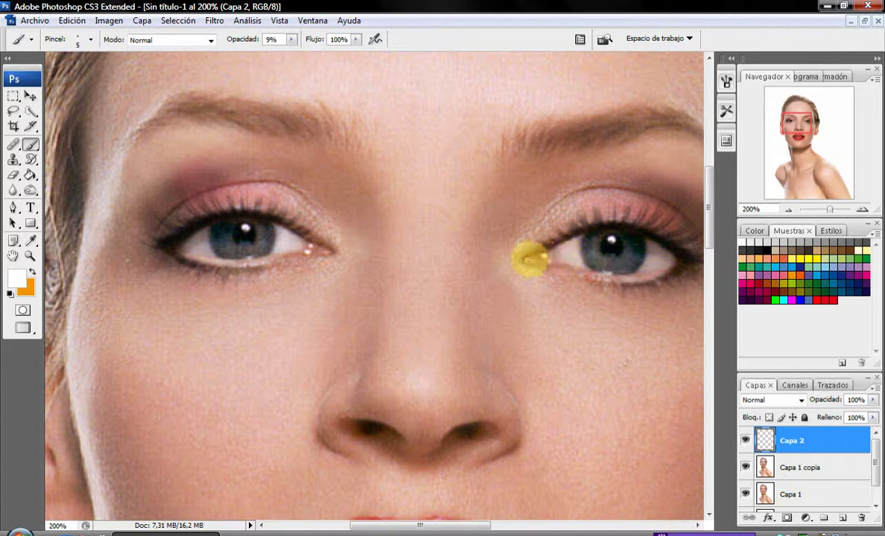
{"action": "left_click", "coordinate": [29, 255]}
{"action": "left_click", "coordinate": [318, 39]}
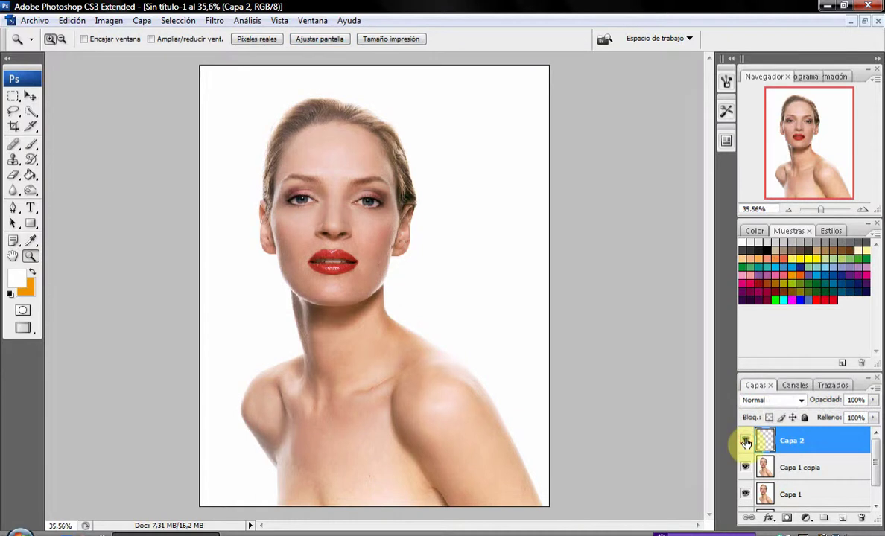
Merge Capa 2 with Capa 1 copia using Combinar capas.
{"action": "left_click", "coordinate": [820, 466], "text": "ctrl"}
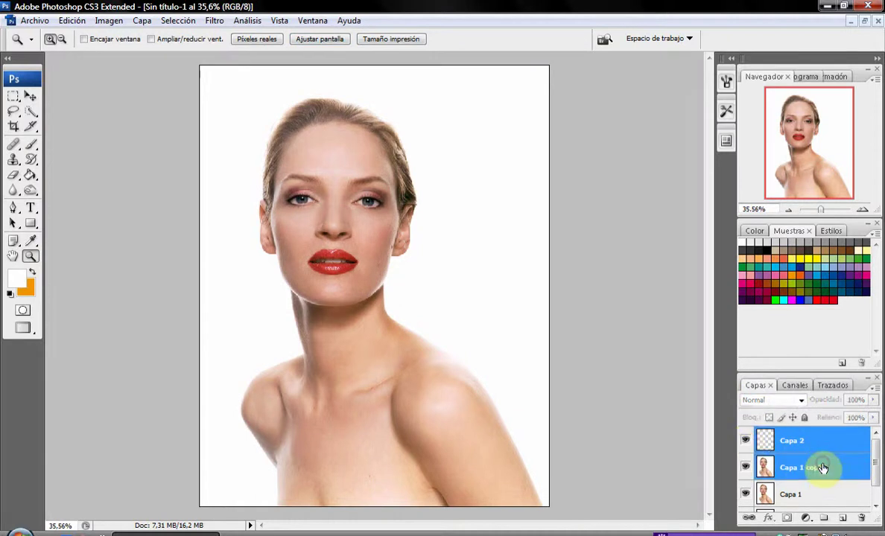
{"action": "right_click", "coordinate": [822, 463]}
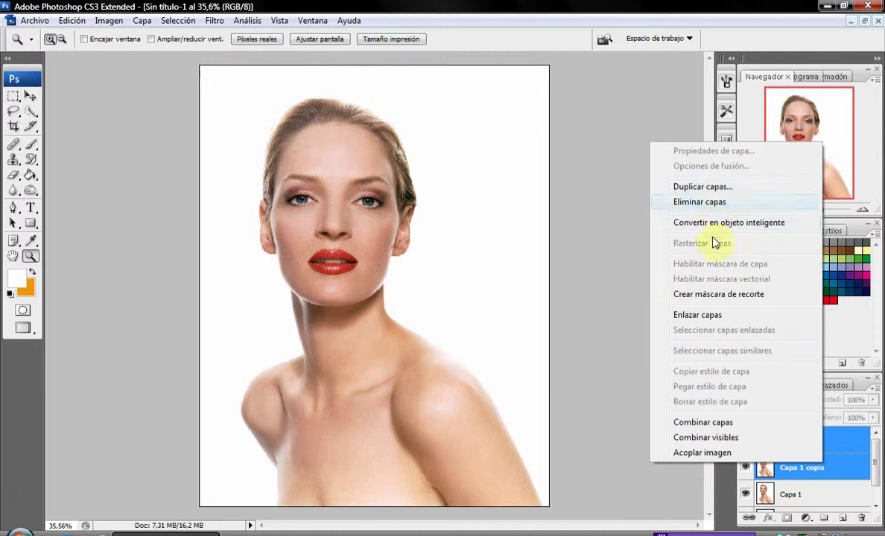
{"action": "left_click", "coordinate": [719, 424]}
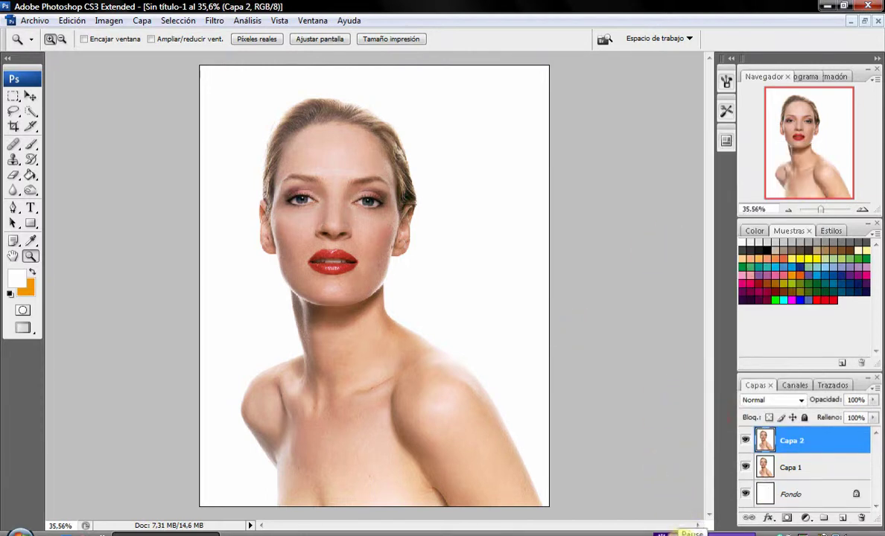
{"action": "left_click", "coordinate": [340, 278]}
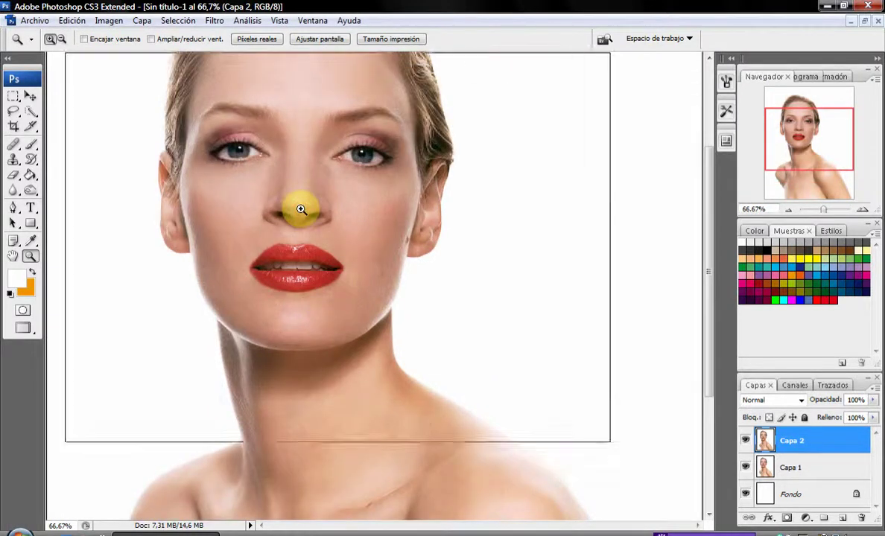
Zoomed on the left eye, set a black 13 px brush at 5% opacity.
{"action": "left_click", "coordinate": [297, 203]}
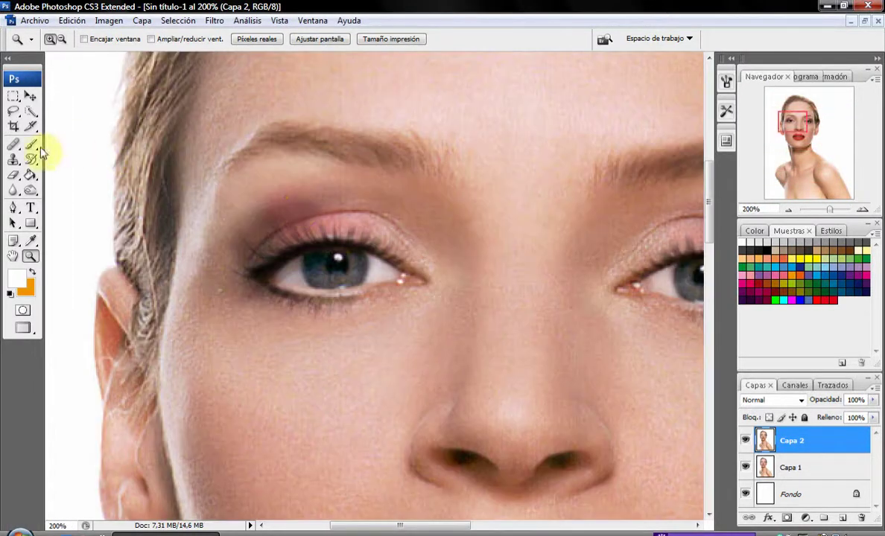
{"action": "left_click", "coordinate": [30, 145]}
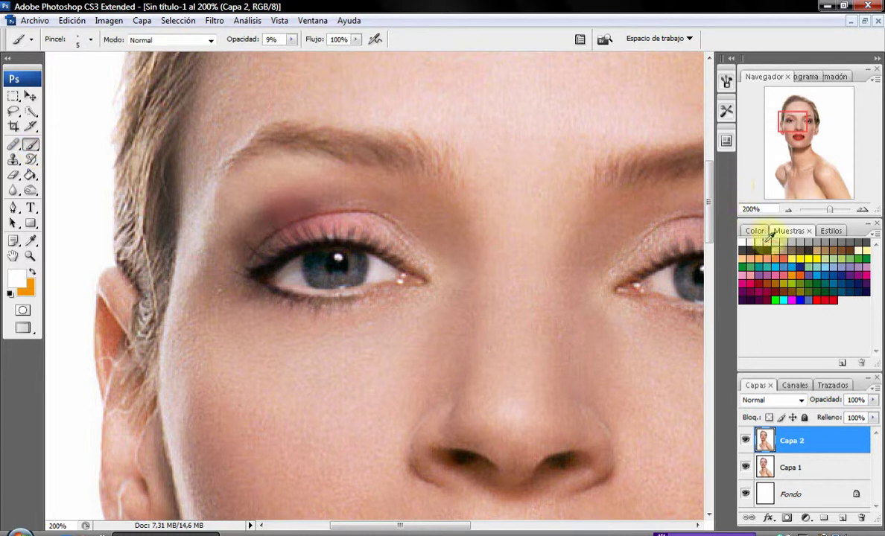
{"action": "right_click", "coordinate": [696, 269]}
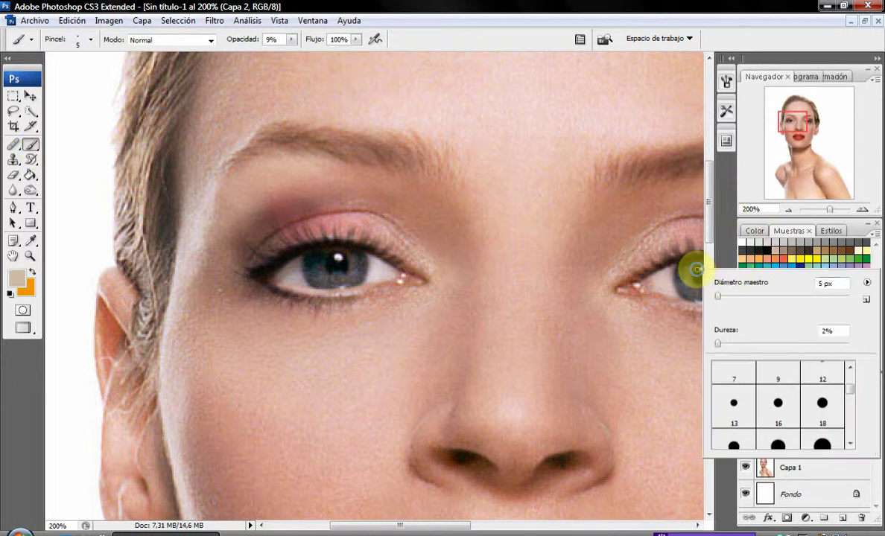
{"action": "left_click", "coordinate": [770, 247]}
{"action": "right_click", "coordinate": [655, 324]}
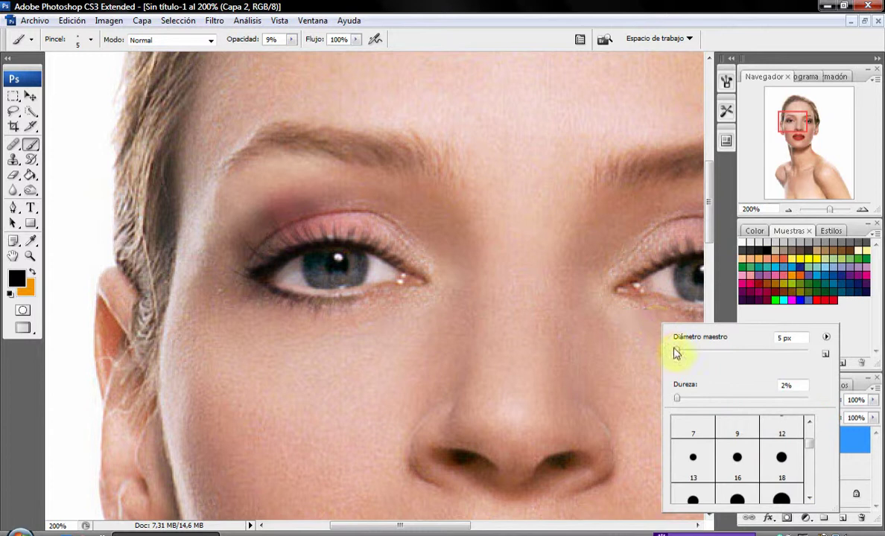
{"action": "left_click_drag", "start_coordinate": [675, 350], "coordinate": [682, 350]}
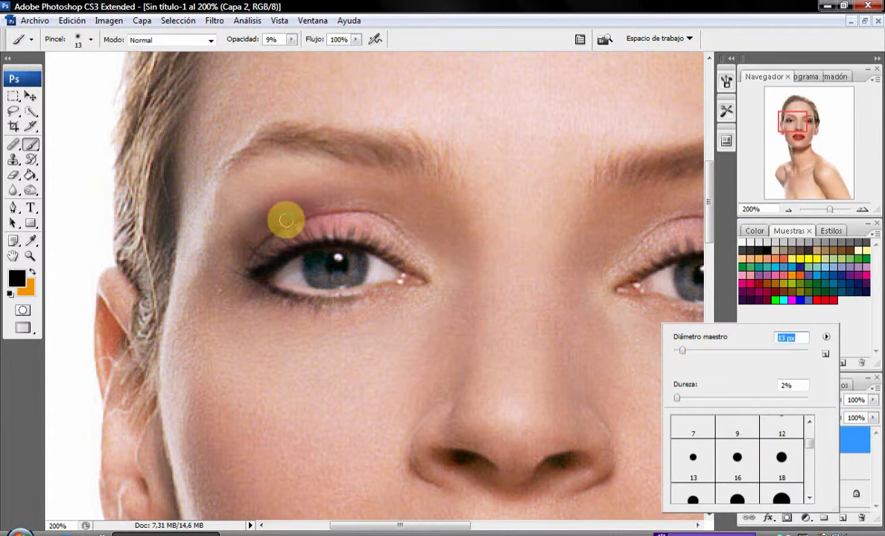
{"action": "left_click", "coordinate": [294, 40]}
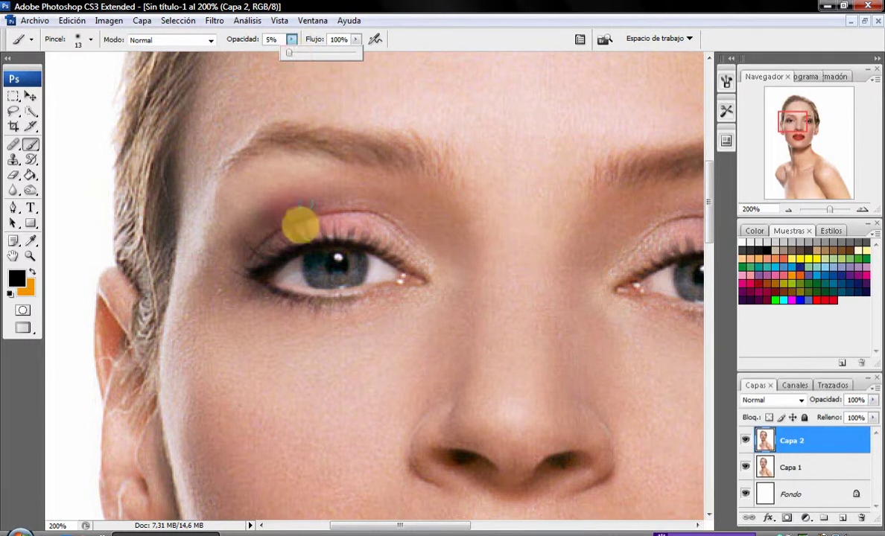
Re-zoom close on the left eye and switch the paint colour to dark brown.
{"action": "key", "text": "z"}
{"action": "key", "text": "ctrl+0"}
{"action": "left_click", "coordinate": [333, 233]}
{"action": "left_click", "coordinate": [333, 233]}
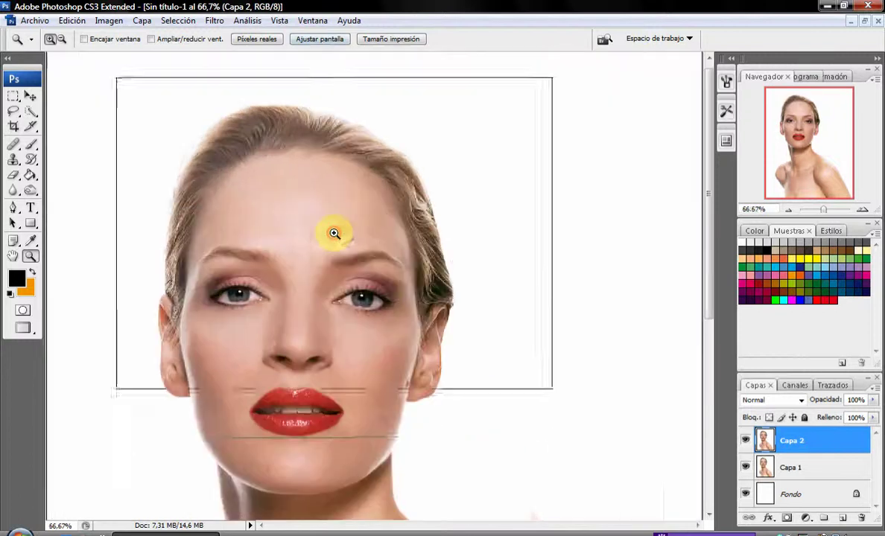
{"action": "left_click", "coordinate": [164, 335]}
{"action": "left_click", "coordinate": [222, 373]}
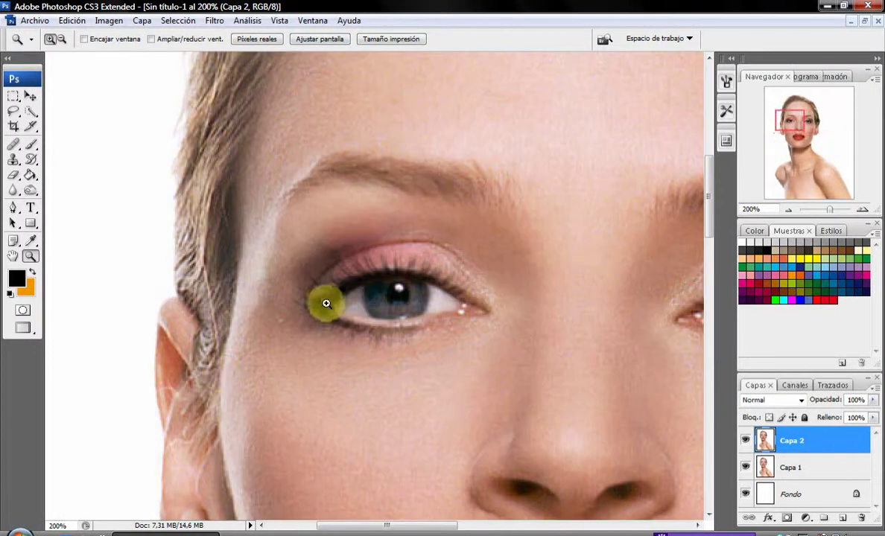
{"action": "left_click", "coordinate": [358, 264]}
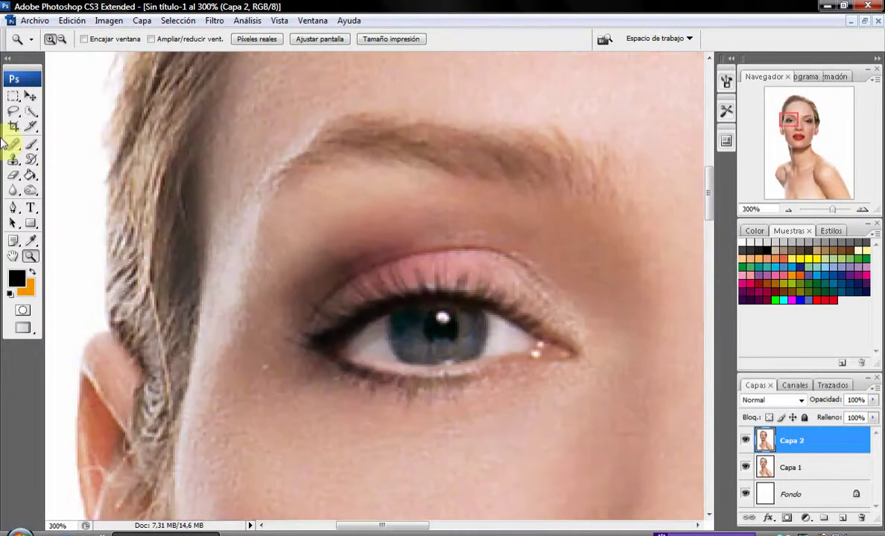
{"action": "left_click", "coordinate": [31, 144]}
{"action": "right_click", "coordinate": [326, 264]}
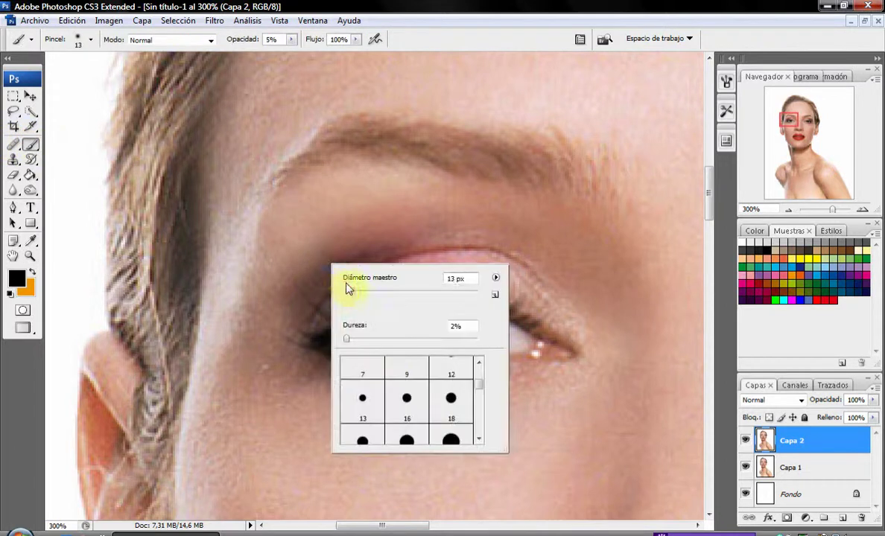
{"action": "key", "text": "Return"}
{"action": "left_click", "coordinate": [342, 257], "text": "alt"}
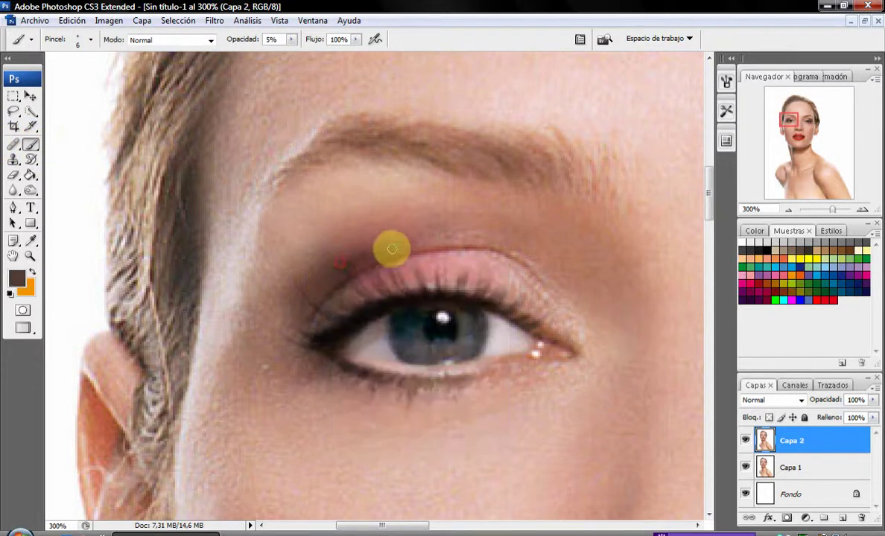
Blend the left upper-lid shadow with a 7 px Healing Brush.
{"action": "left_click", "coordinate": [14, 144]}
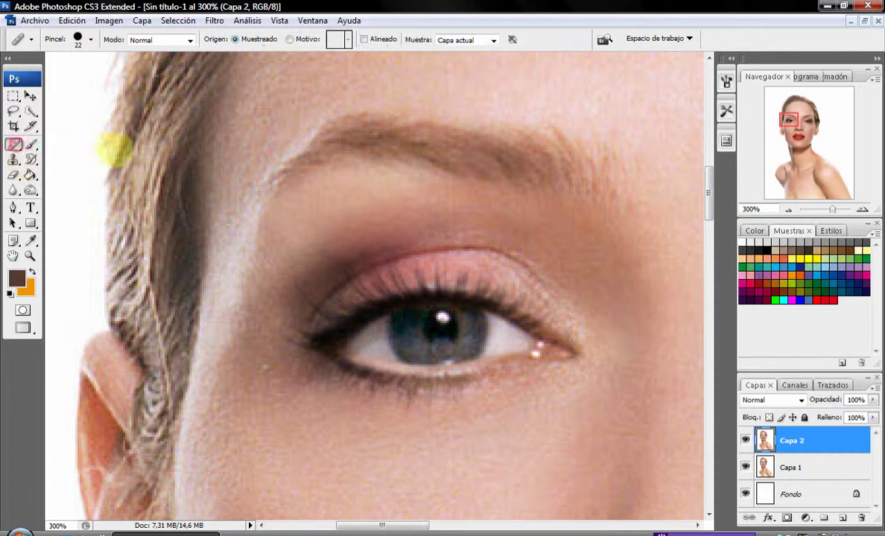
{"action": "right_click", "coordinate": [335, 231]}
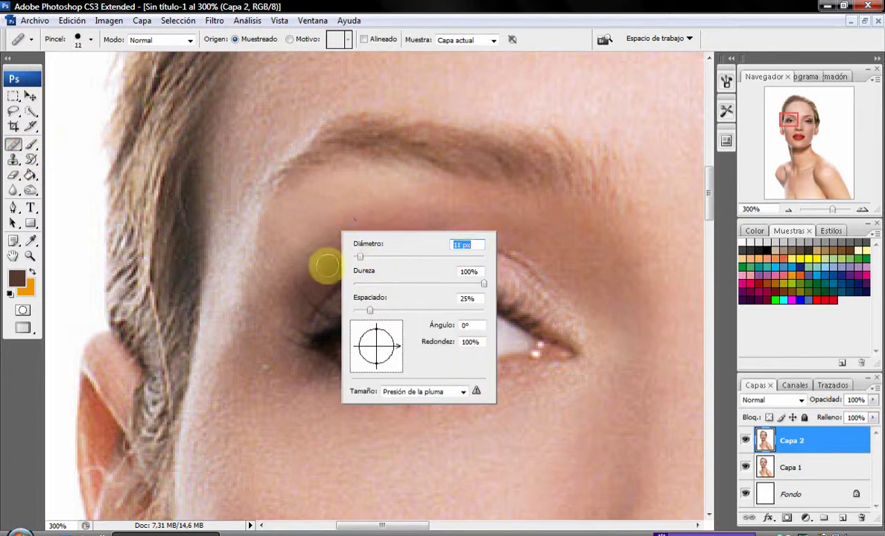
{"action": "key", "text": "Return"}
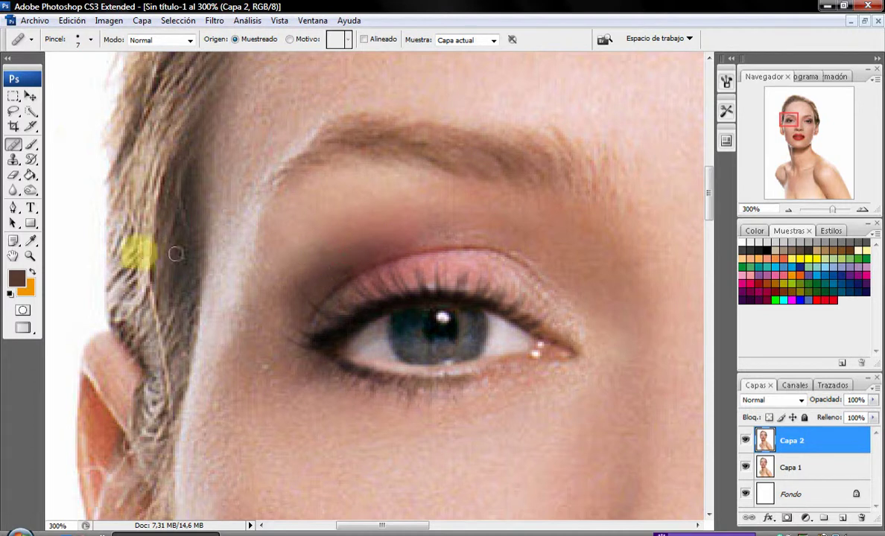
{"action": "left_click", "coordinate": [31, 257]}
Push the nose slightly sideways with Liquify's Forward Warp and apply it.
{"action": "left_click", "coordinate": [322, 40]}
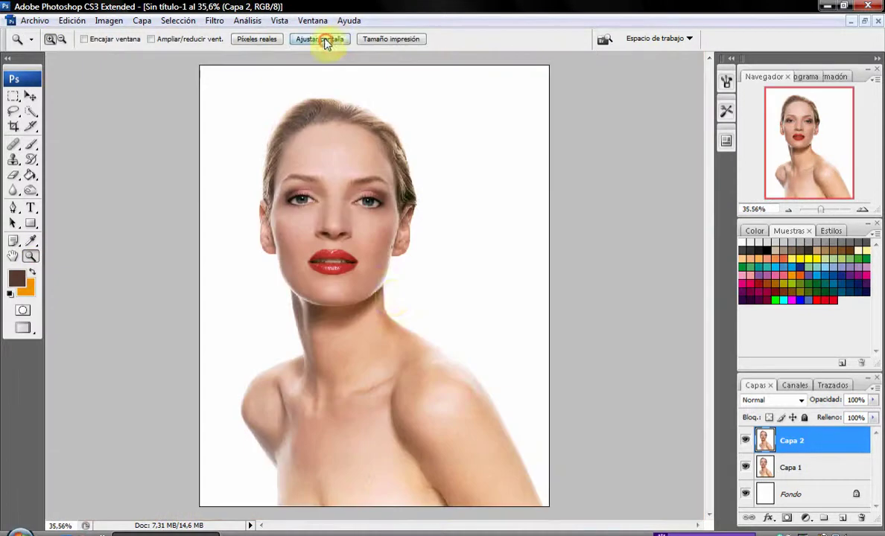
{"action": "left_click", "coordinate": [358, 252]}
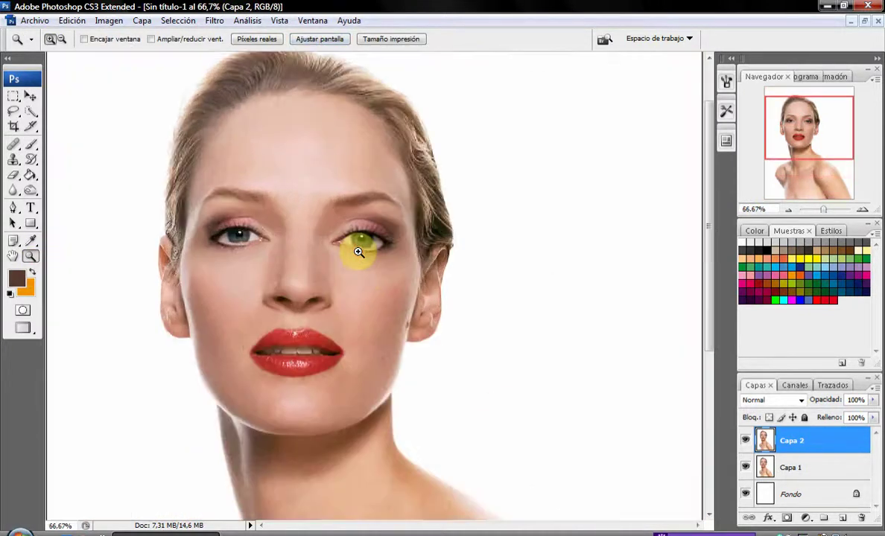
{"action": "left_click", "coordinate": [360, 246]}
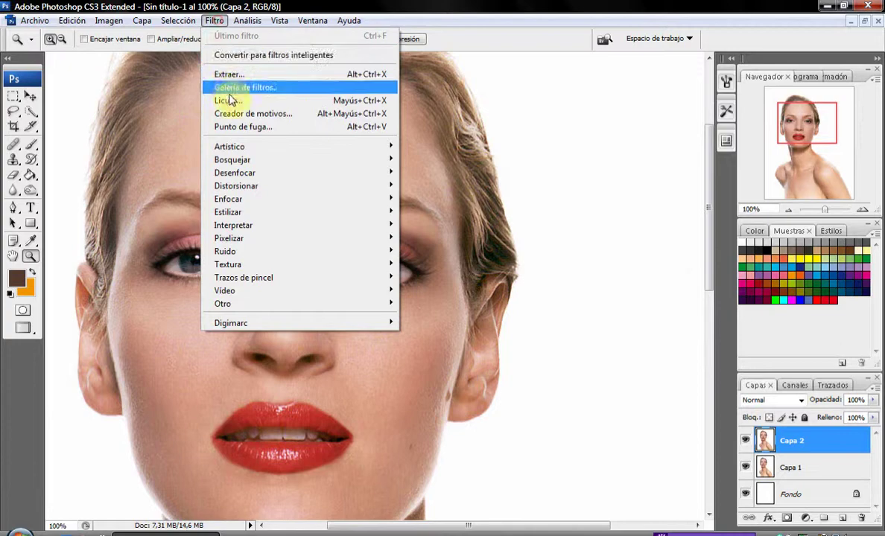
{"action": "left_click", "coordinate": [227, 100]}
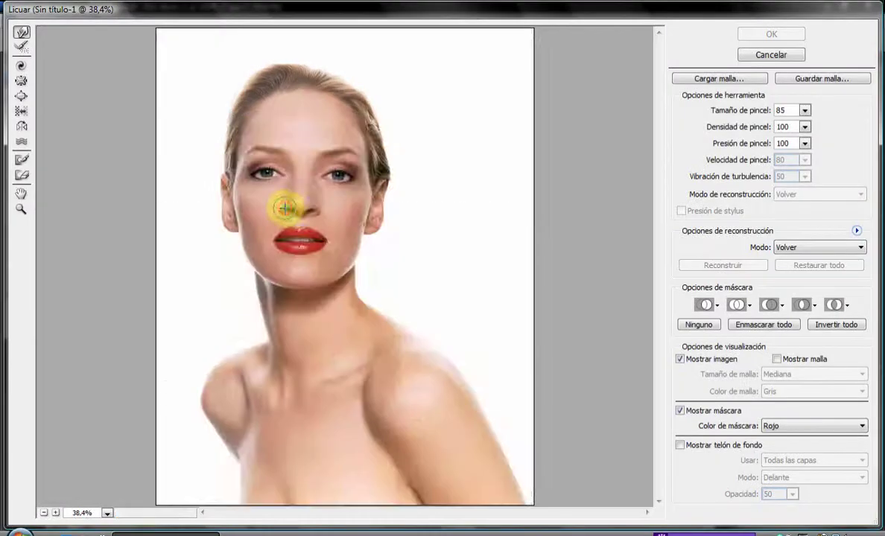
{"action": "mouse_move", "coordinate": [287, 208]}
{"action": "left_mouse_down"}
{"action": "mouse_move", "coordinate": [317, 214]}
{"action": "mouse_move", "coordinate": [272, 195]}
{"action": "left_mouse_up"}
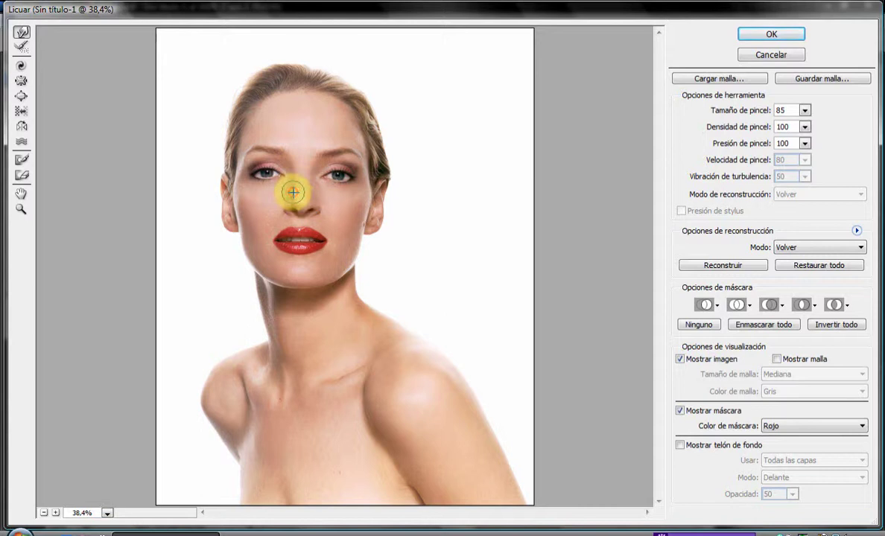
{"action": "left_click", "coordinate": [20, 209]}
{"action": "left_click_drag", "start_coordinate": [286, 227], "coordinate": [306, 242]}
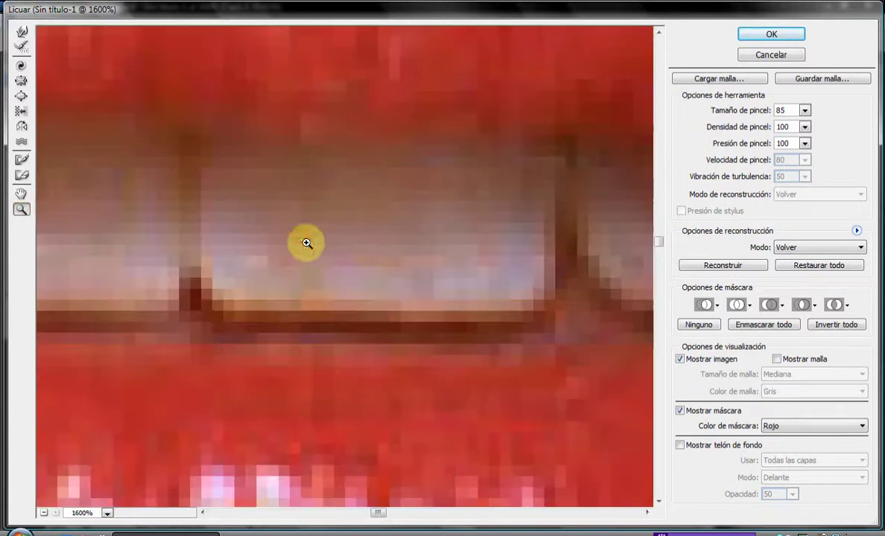
{"action": "right_click", "coordinate": [351, 242]}
{"action": "left_click", "coordinate": [756, 29]}
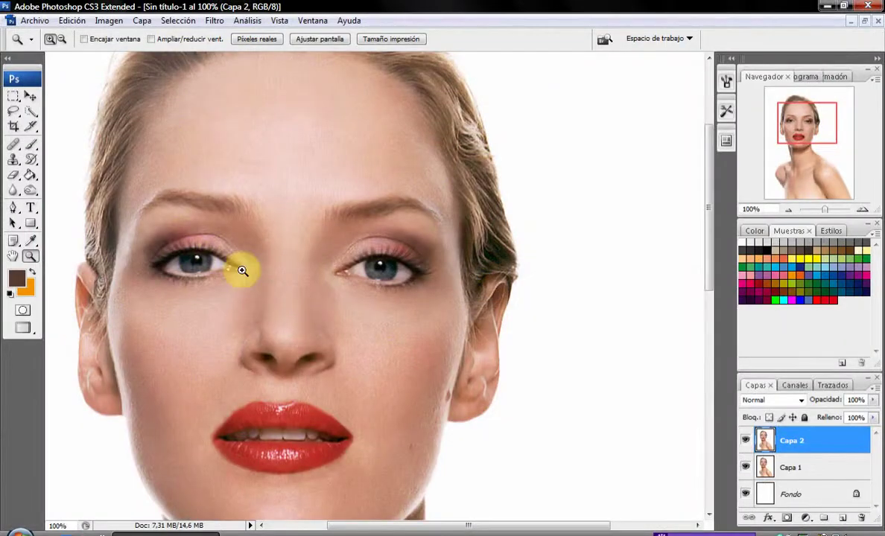
Set the Brush to white paint at 3% opacity.
{"action": "left_click", "coordinate": [31, 144]}
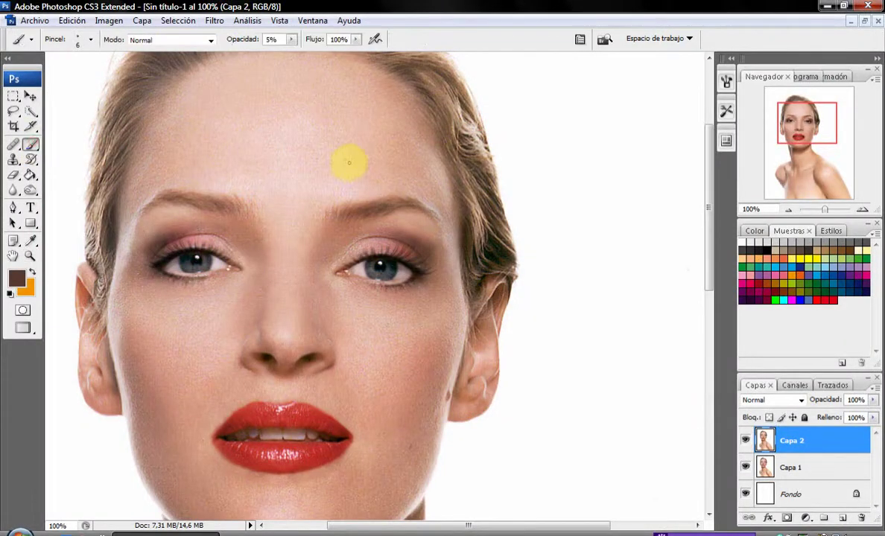
{"action": "scroll", "coordinate": [349, 162], "scroll_direction": "down", "scroll_amount": 3}
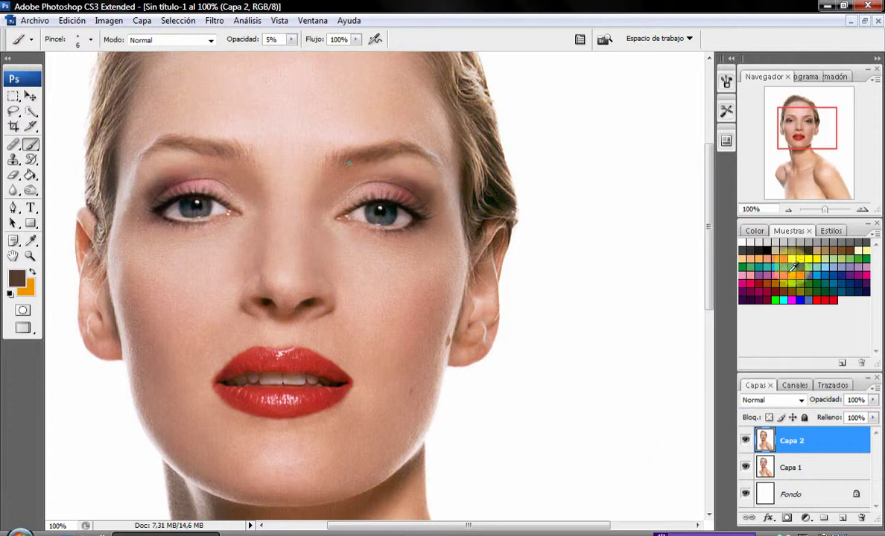
{"action": "left_click", "coordinate": [742, 241]}
{"action": "right_click", "coordinate": [515, 283]}
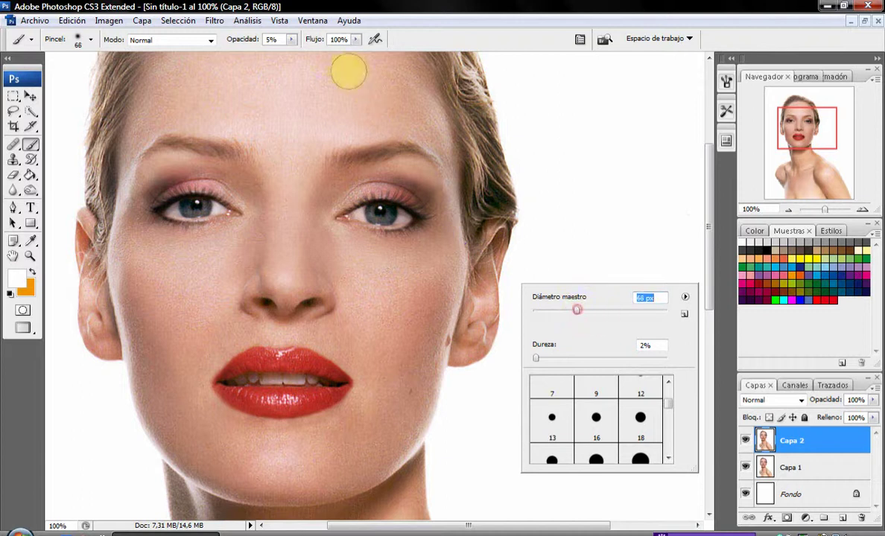
{"action": "left_click", "coordinate": [291, 39]}
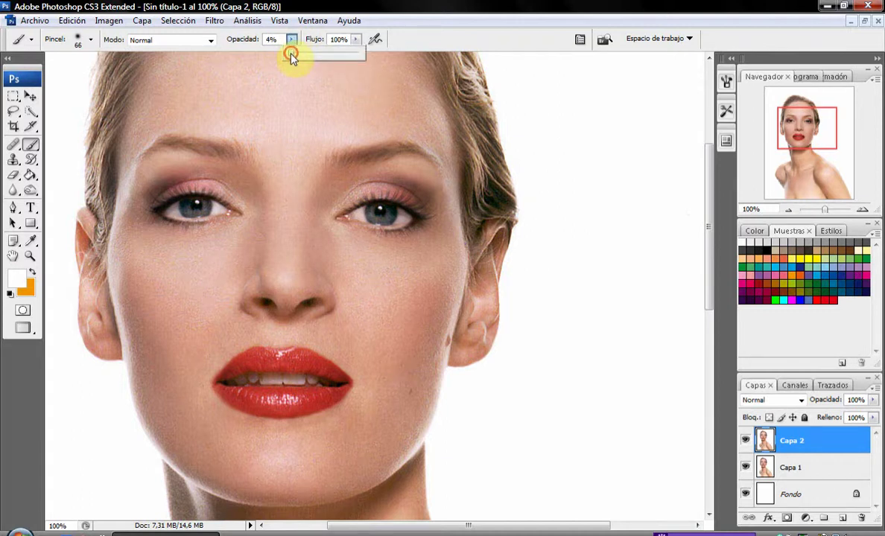
{"action": "left_click_drag", "start_coordinate": [291, 57], "coordinate": [288, 57]}
Paint a faint white highlight down the nose bridge at 50 px, then enlarge to 72 px.
{"action": "right_click", "coordinate": [333, 120]}
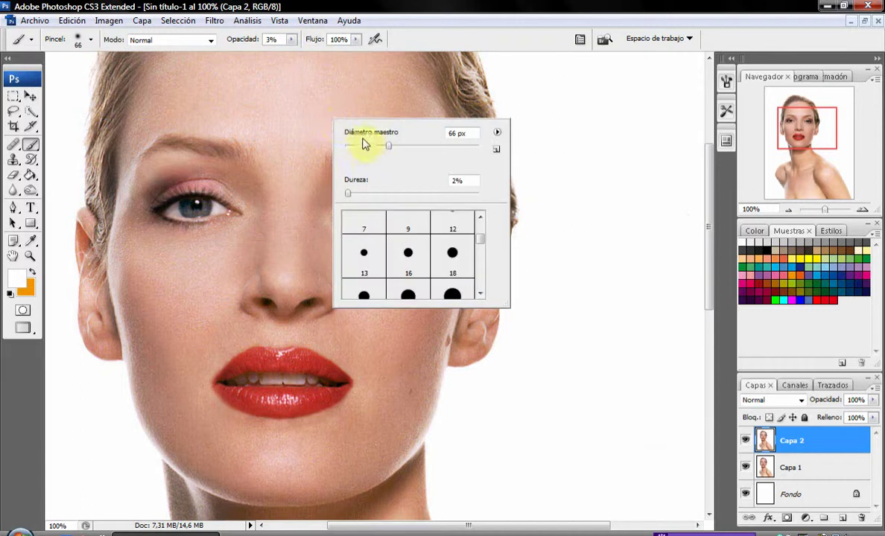
{"action": "left_click", "coordinate": [283, 276]}
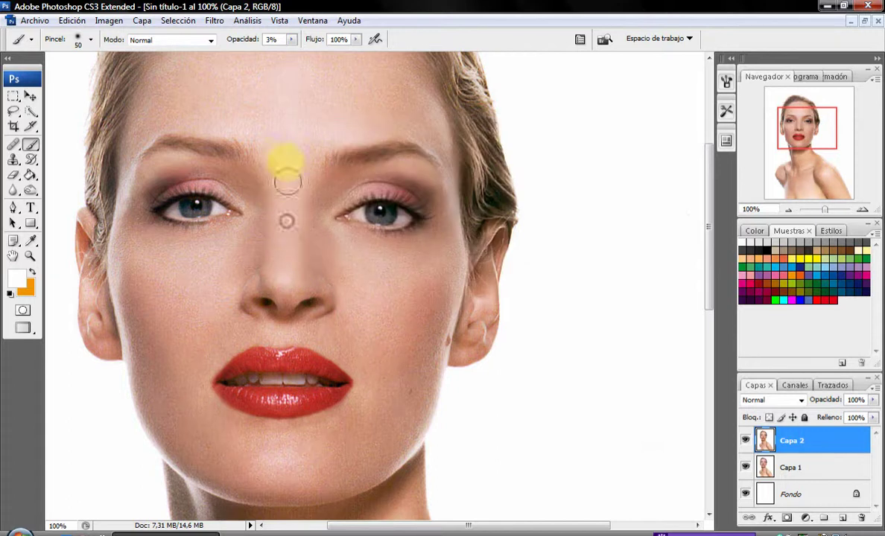
{"action": "left_click_drag", "start_coordinate": [287, 182], "coordinate": [287, 253]}
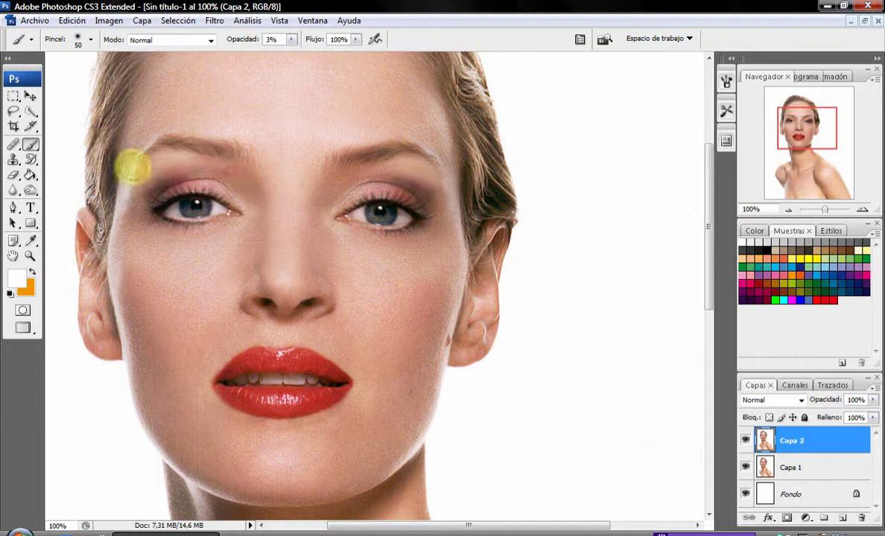
{"action": "right_click", "coordinate": [266, 133]}
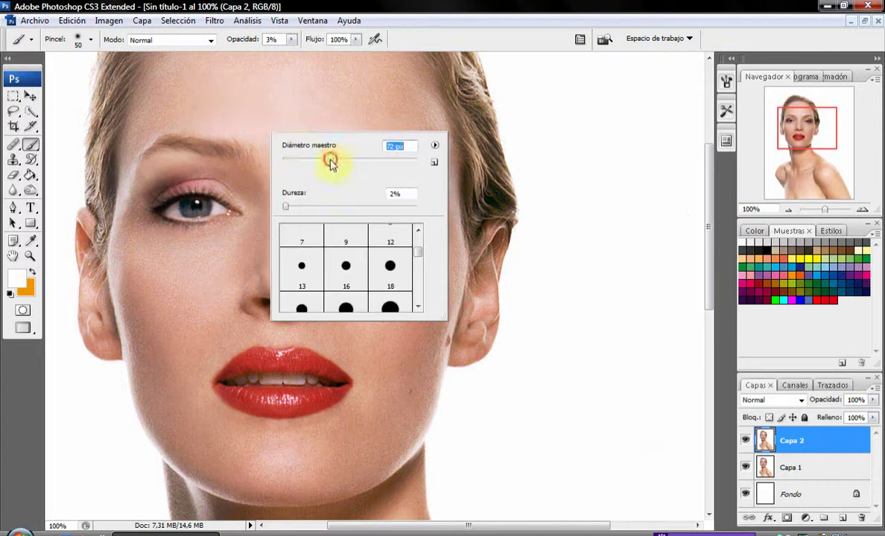
{"action": "key", "text": "Return"}
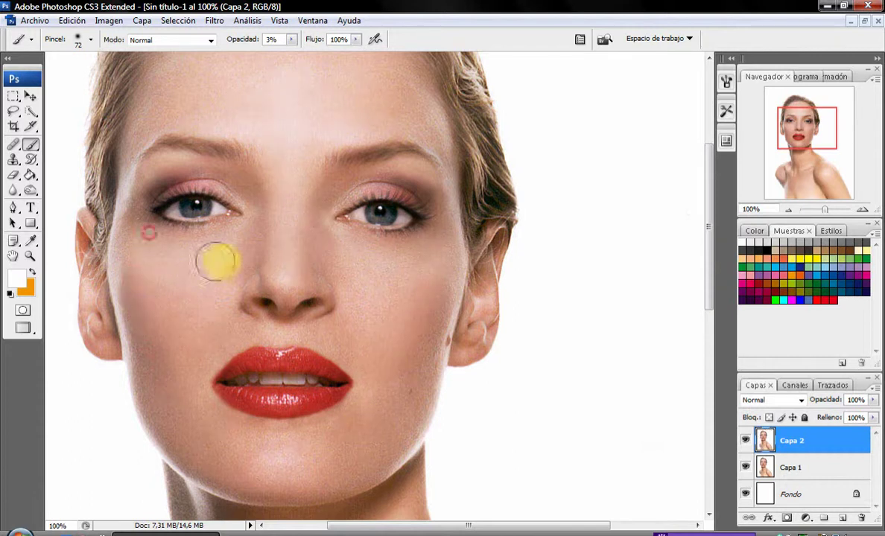
{"action": "scroll", "coordinate": [186, 298], "scroll_direction": "down", "scroll_amount": 3}
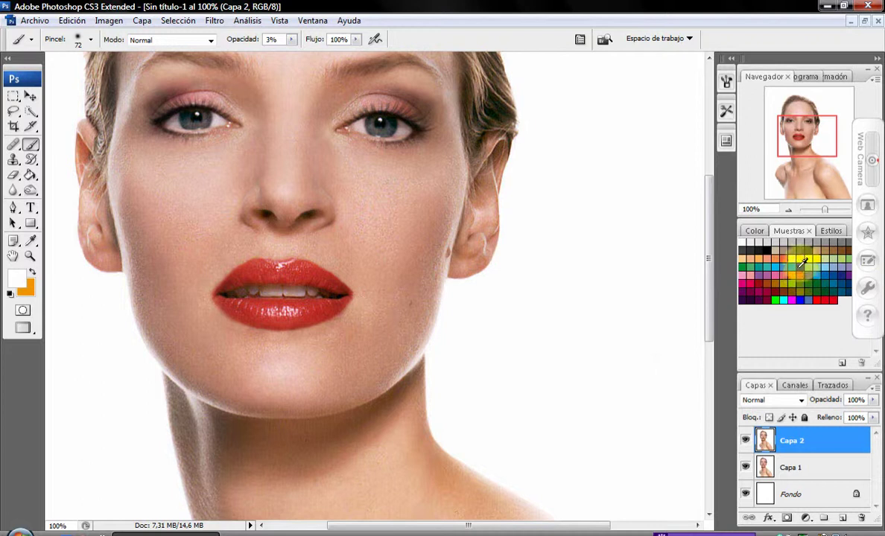
Paint soft red blush at 3% opacity with the 72 px brush on both cheeks.
{"action": "left_click", "coordinate": [847, 251]}
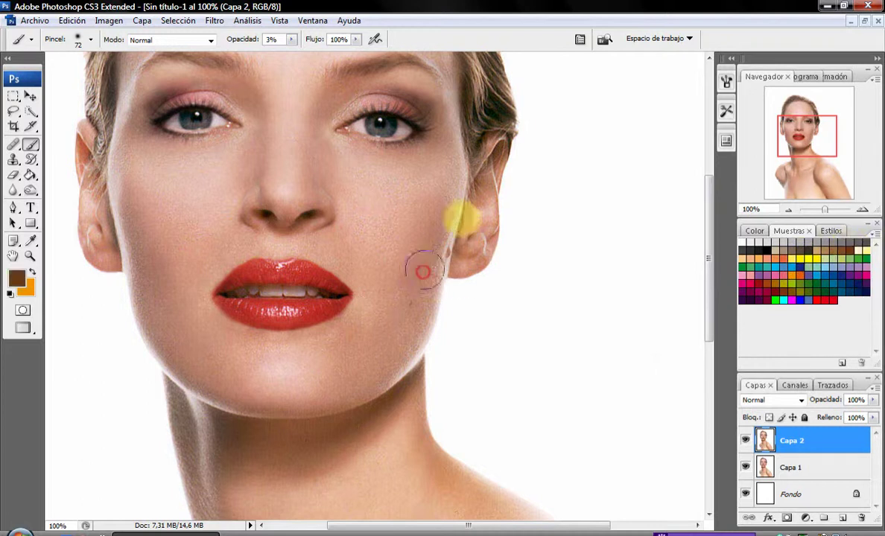
{"action": "right_click", "coordinate": [479, 188]}
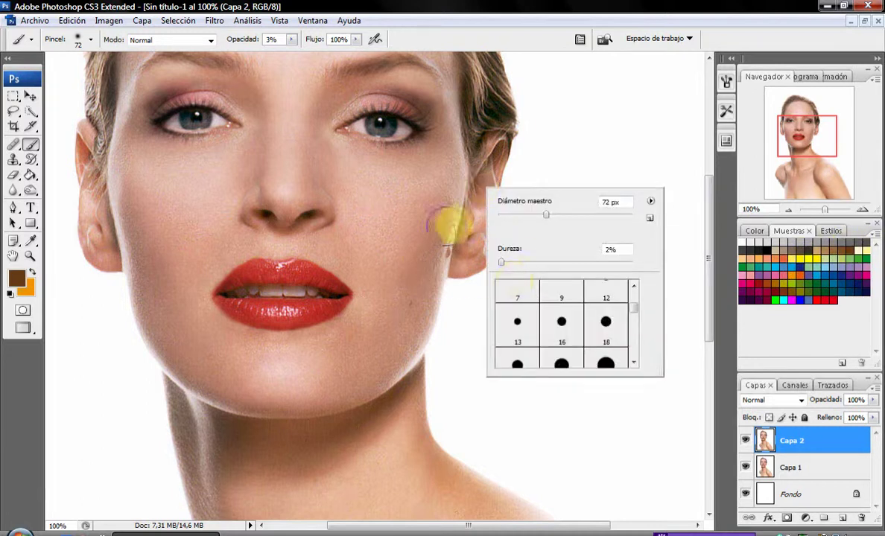
{"action": "key", "text": "Return"}
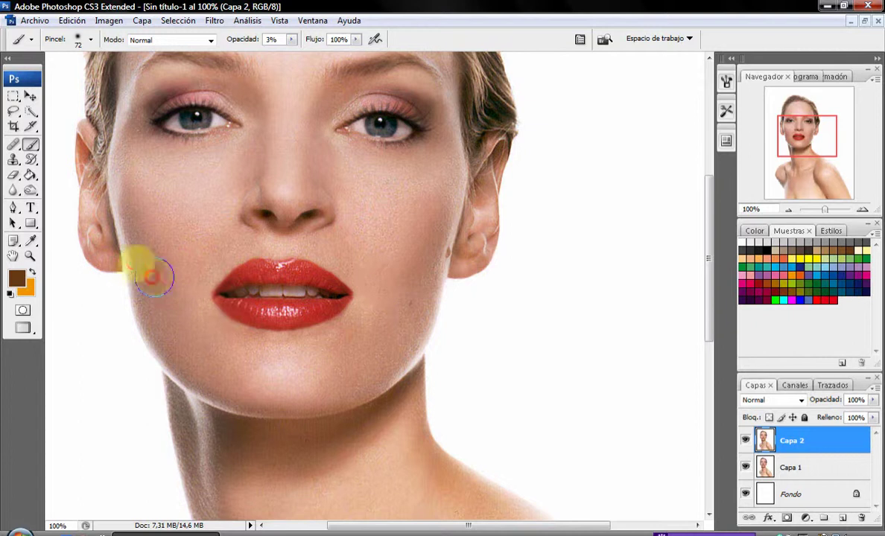
{"action": "scroll", "coordinate": [550, 268], "scroll_direction": "up", "scroll_amount": 3}
{"action": "scroll", "coordinate": [551, 276], "scroll_direction": "up", "scroll_amount": 1}
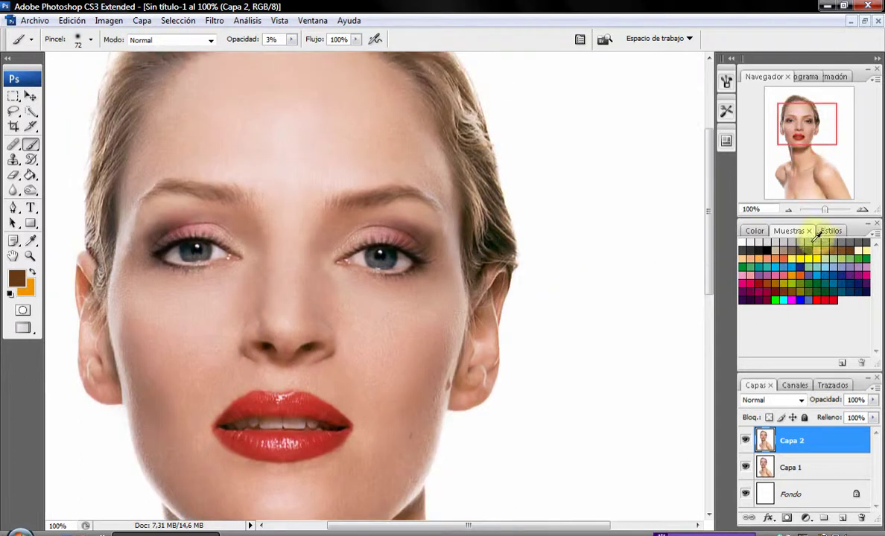
{"action": "left_click", "coordinate": [827, 297]}
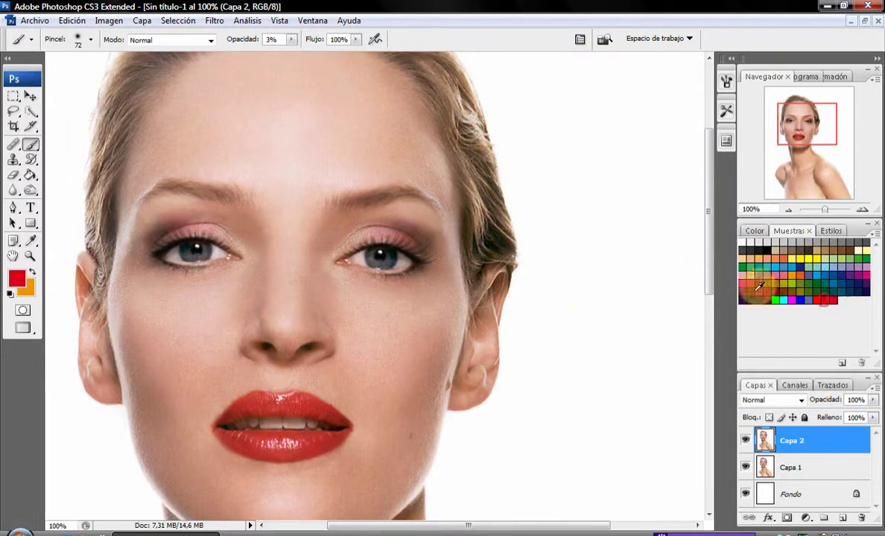
{"action": "mouse_move", "coordinate": [374, 337]}
{"action": "left_mouse_down"}
{"action": "mouse_move", "coordinate": [396, 350]}
{"action": "mouse_move", "coordinate": [426, 335]}
{"action": "mouse_move", "coordinate": [378, 337]}
{"action": "left_mouse_up"}
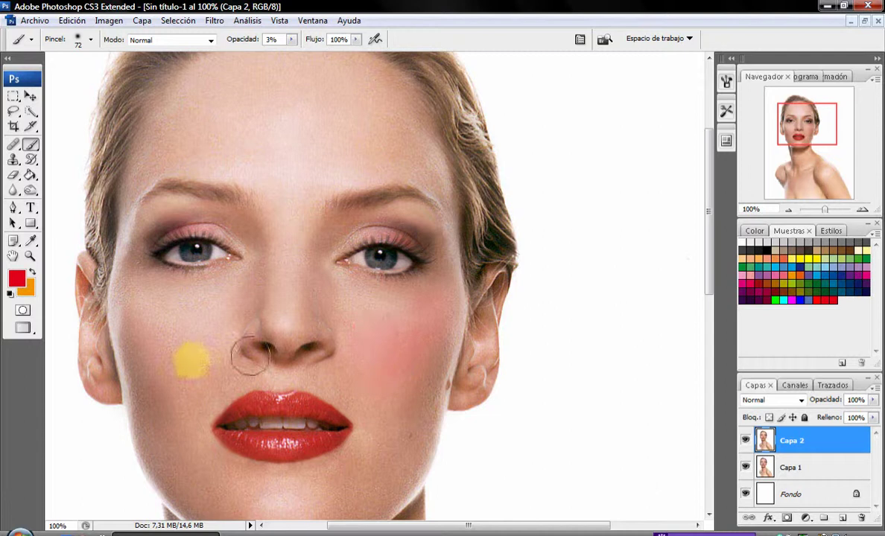
{"action": "mouse_move", "coordinate": [178, 355]}
{"action": "left_mouse_down"}
{"action": "mouse_move", "coordinate": [158, 352]}
{"action": "mouse_move", "coordinate": [131, 296]}
{"action": "mouse_move", "coordinate": [130, 316]}
{"action": "mouse_move", "coordinate": [176, 365]}
{"action": "mouse_move", "coordinate": [131, 307]}
{"action": "left_mouse_up"}
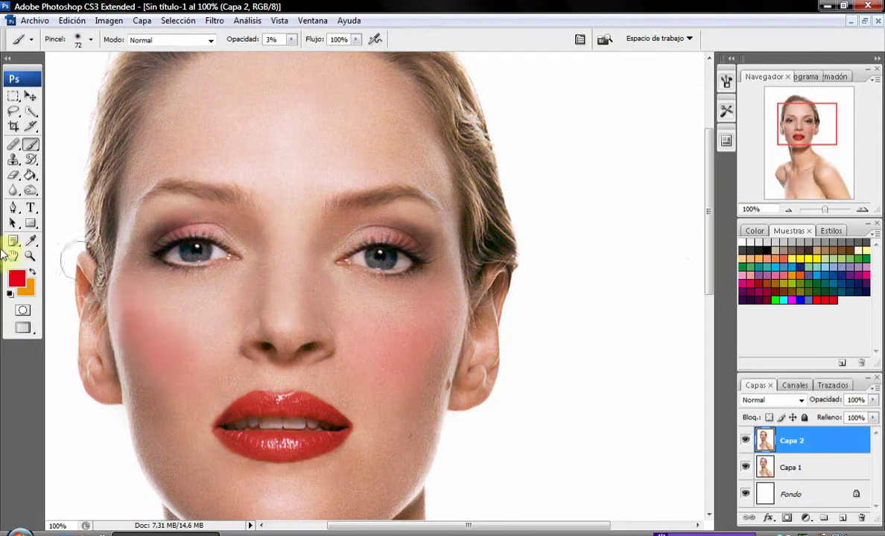
{"action": "left_click", "coordinate": [30, 256]}
Fit the portrait on screen, zoom to 50%, and step back and forward through the last blush stroke.
{"action": "left_click", "coordinate": [313, 39]}
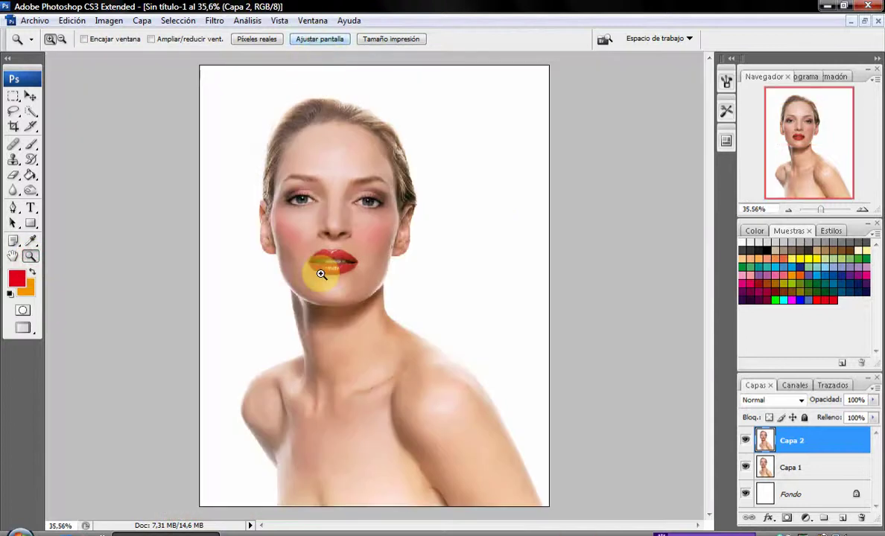
{"action": "left_click", "coordinate": [313, 249]}
{"action": "left_click", "coordinate": [71, 21]}
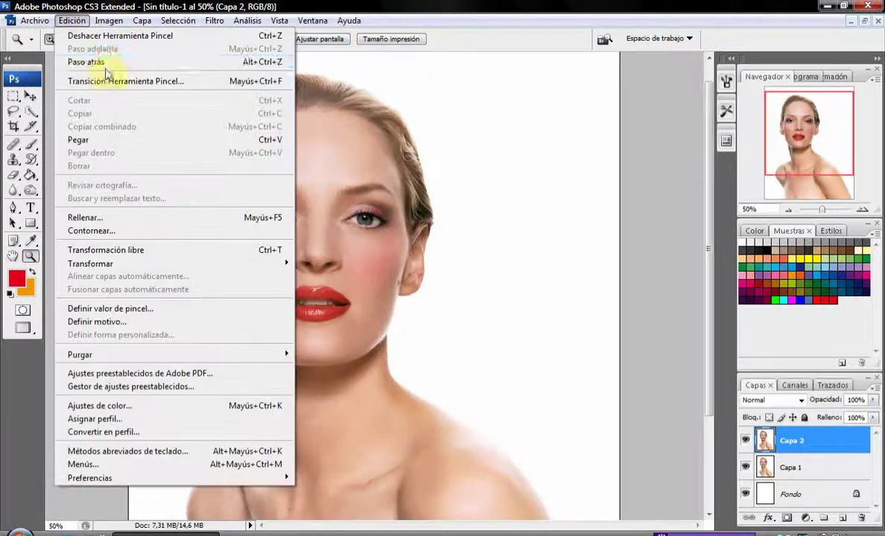
{"action": "left_click", "coordinate": [101, 61]}
{"action": "left_click", "coordinate": [71, 21]}
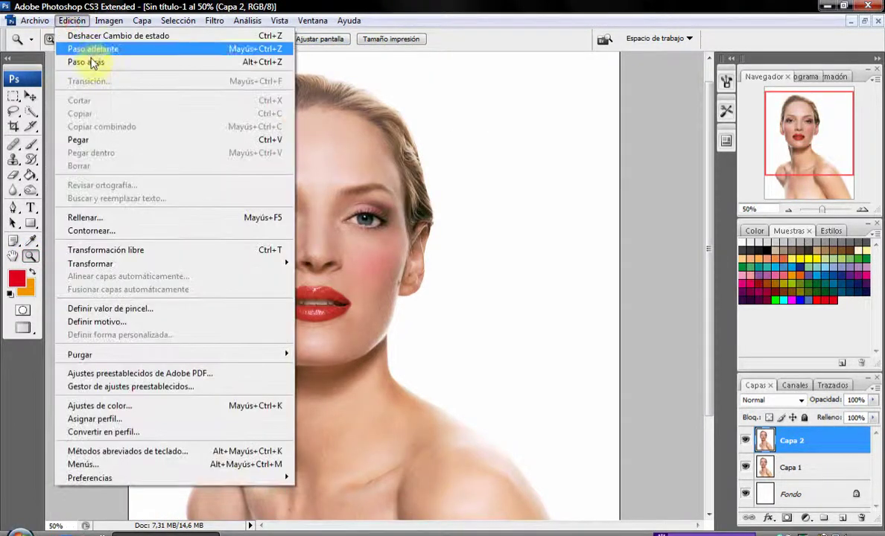
{"action": "left_click", "coordinate": [92, 61]}
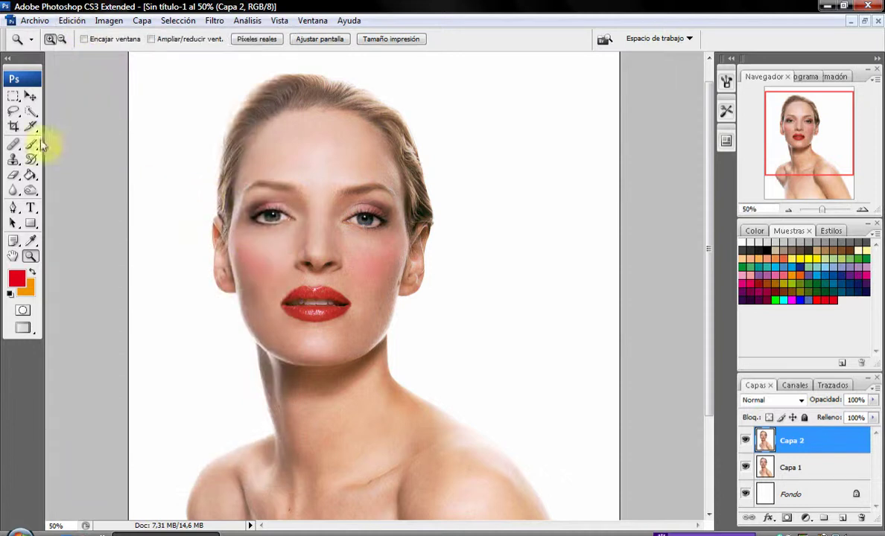
{"action": "left_click", "coordinate": [72, 21]}
{"action": "left_click", "coordinate": [86, 61]}
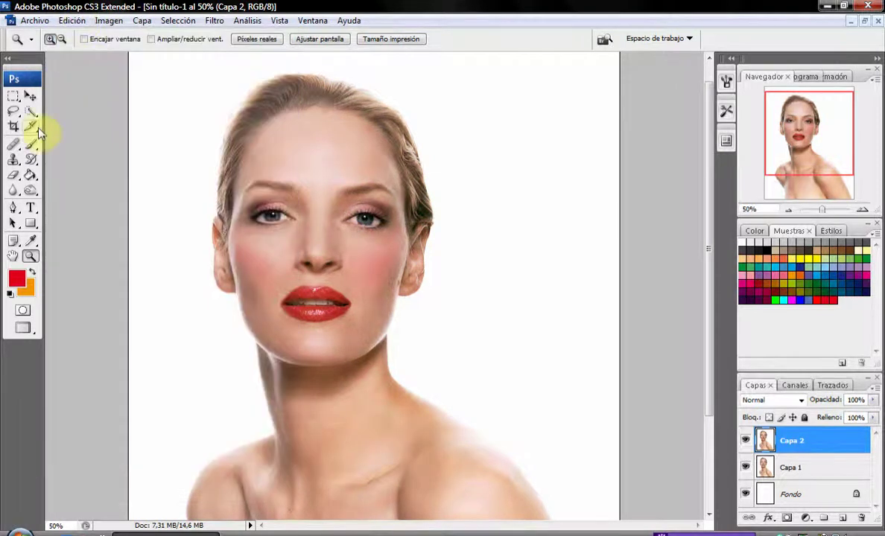
Add another blush stroke and a tan dab on the left cheek, then toggle Capa 2 to compare.
{"action": "left_click", "coordinate": [30, 143]}
{"action": "left_click_drag", "start_coordinate": [239, 231], "coordinate": [270, 263]}
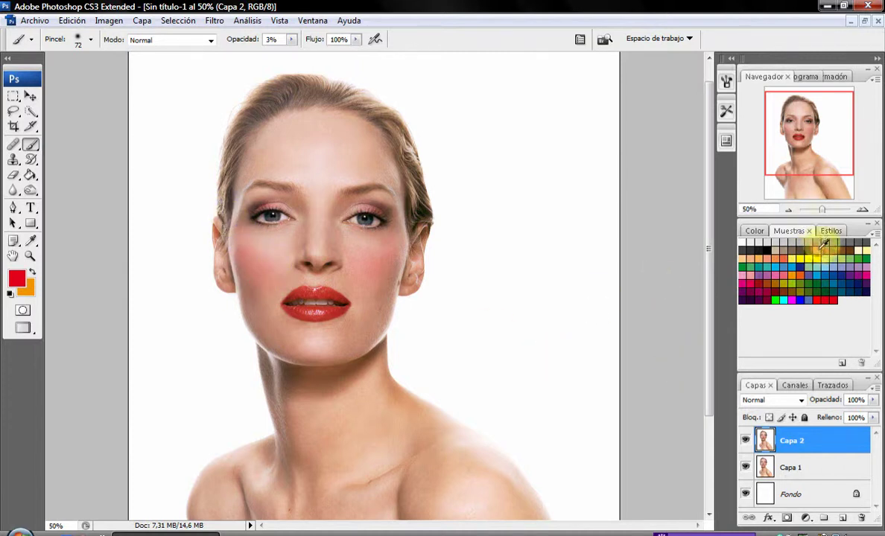
{"action": "left_click", "coordinate": [825, 243]}
{"action": "left_click", "coordinate": [245, 253]}
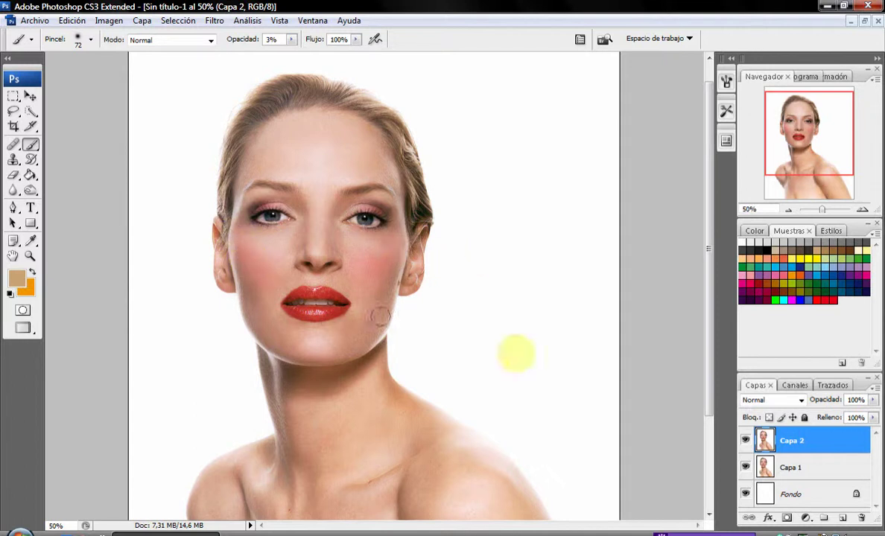
{"action": "left_click", "coordinate": [744, 437]}
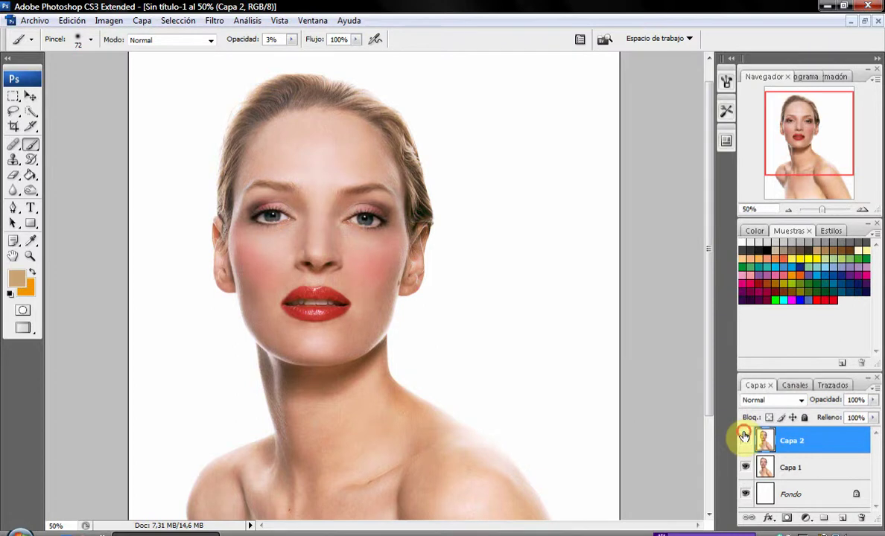